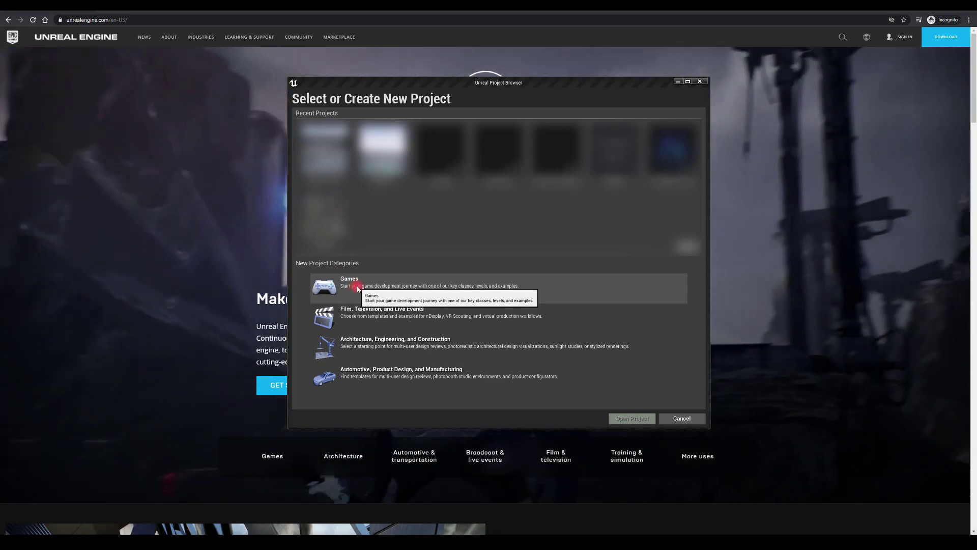
- Select the Games category under New Project Categories
click(357, 287)
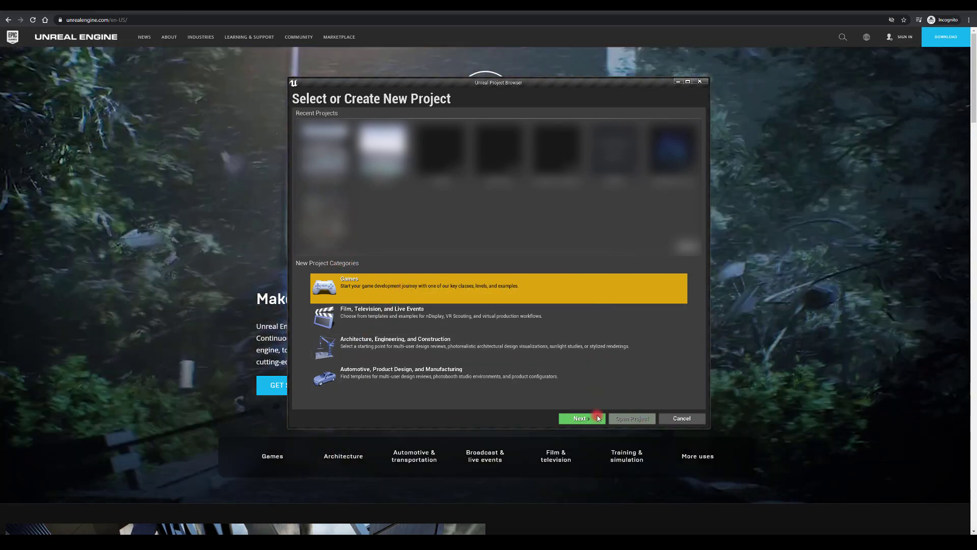
- Pick the Third Person template and advance to the Project Settings page
click(597, 415)
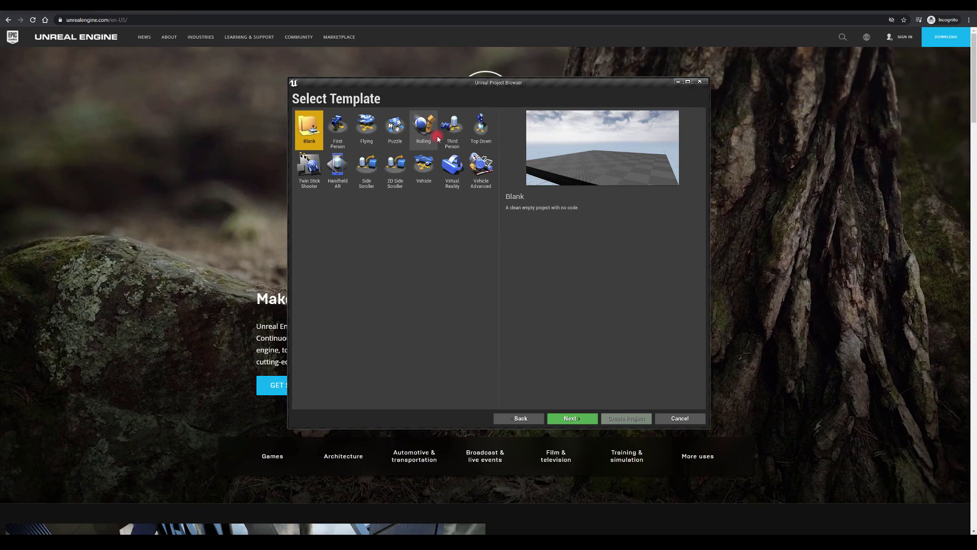
click(450, 130)
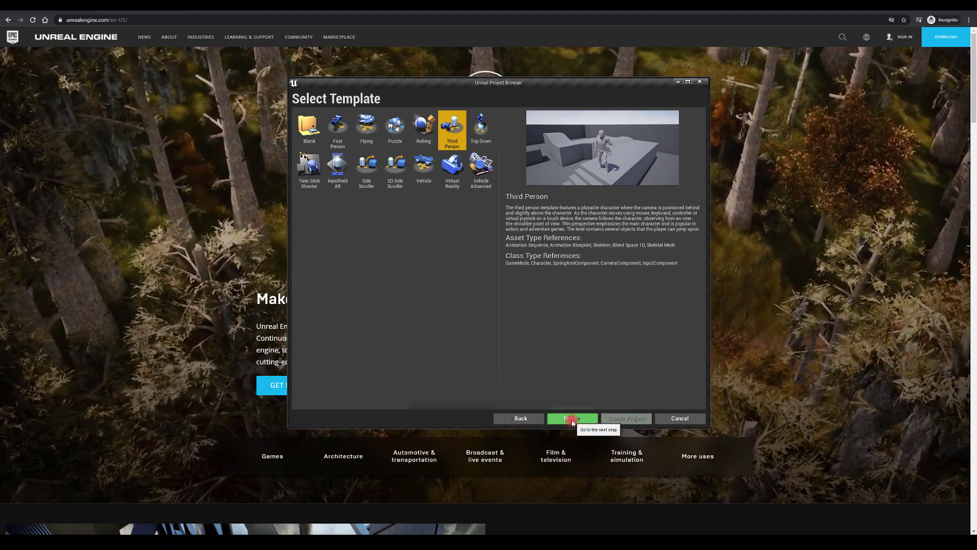
click(572, 419)
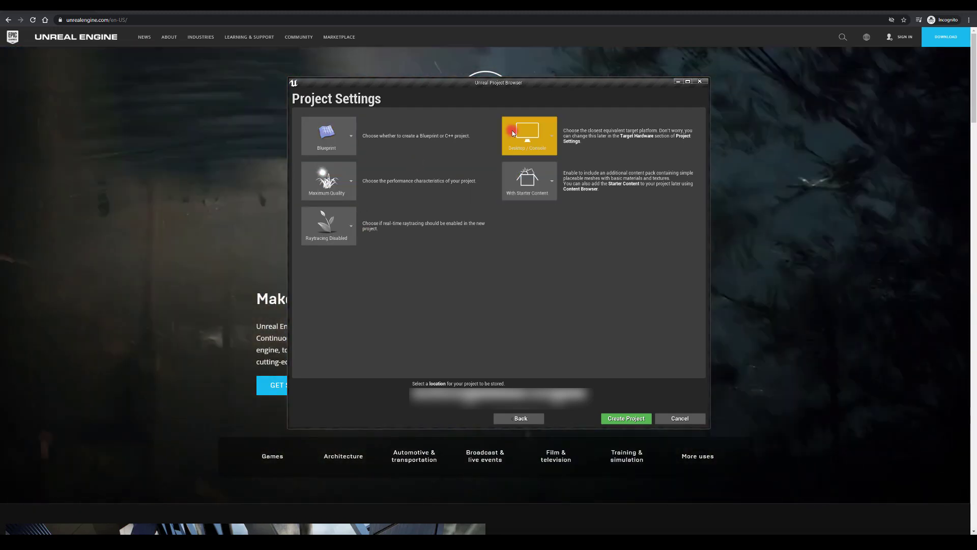
- Leave the Starter Content option set to With Starter Content
click(545, 181)
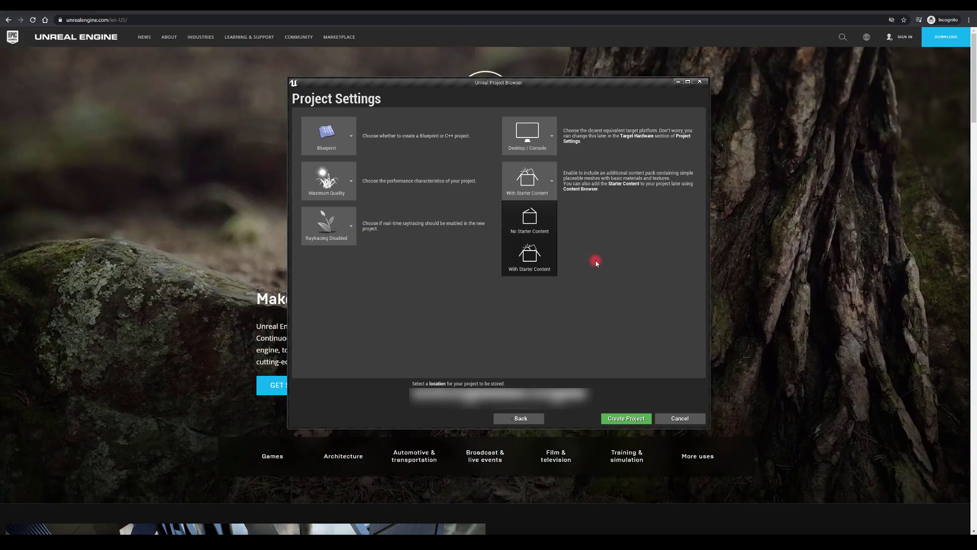
click(596, 256)
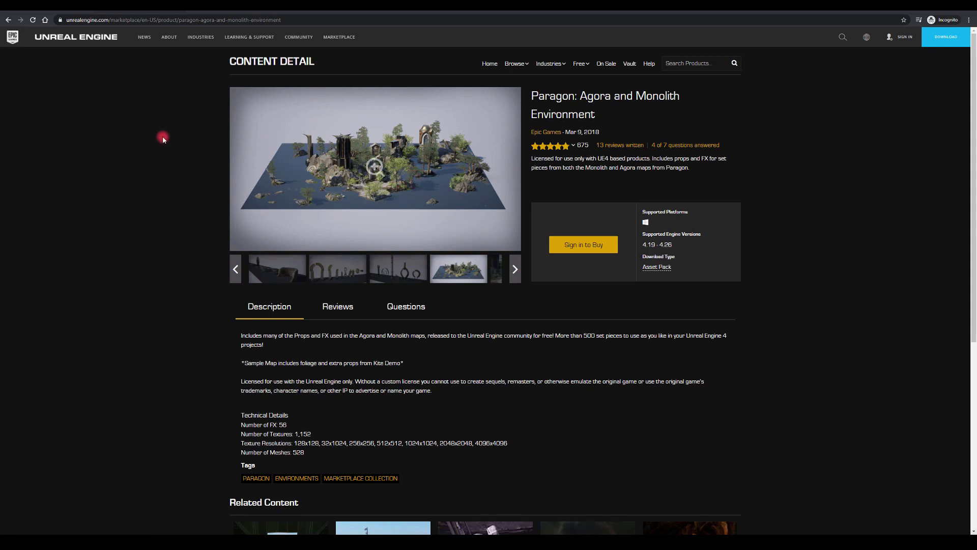
- View the Agora gallery images: bench, rings, overview map and forest scene
click(287, 266)
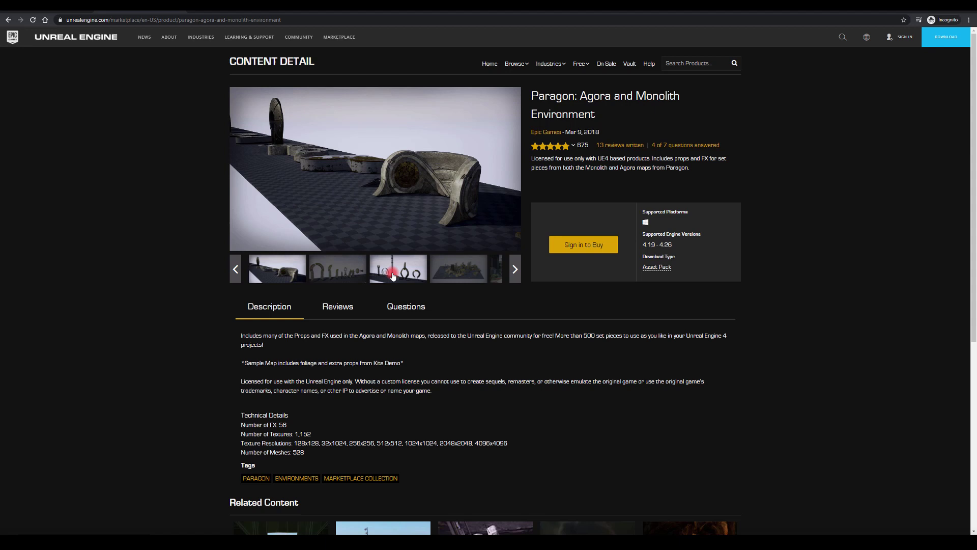
click(393, 275)
click(473, 272)
click(496, 272)
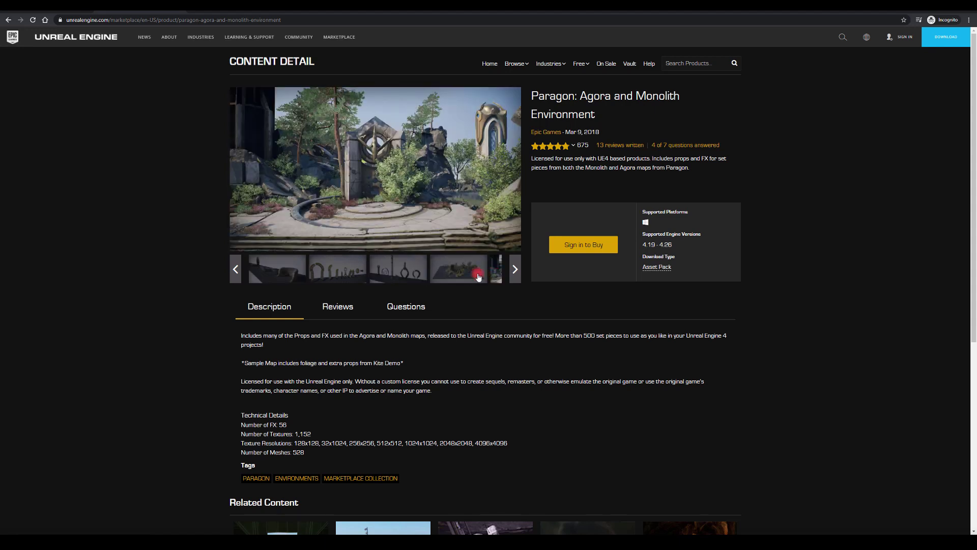
click(273, 93)
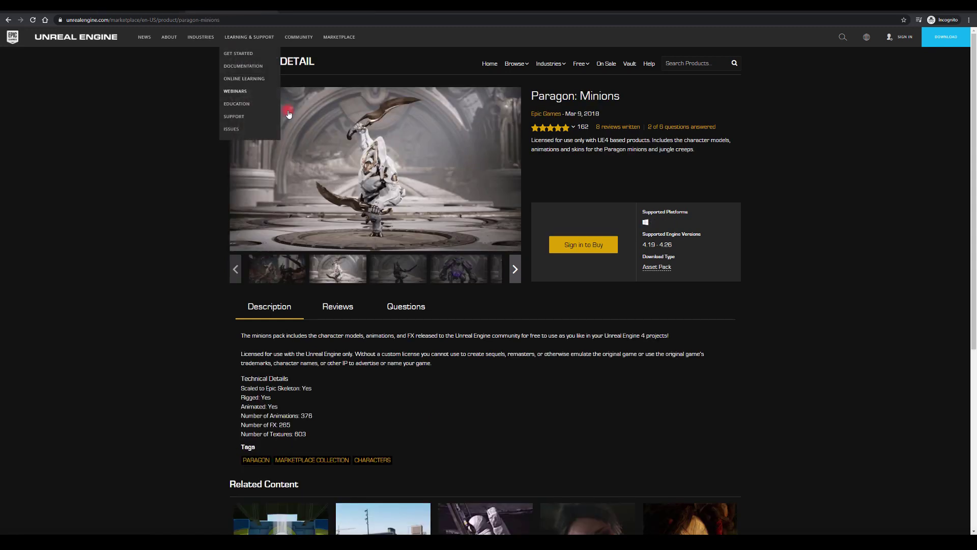
click(361, 166)
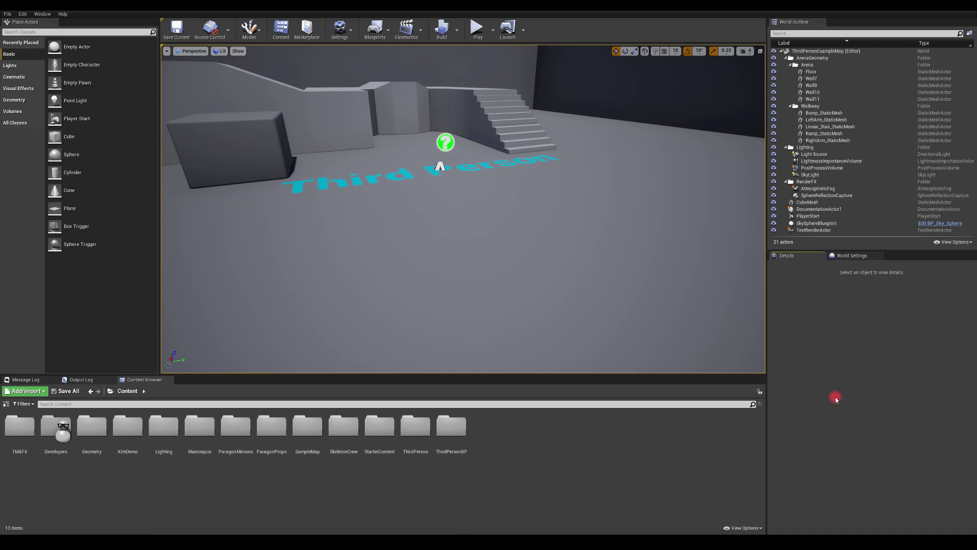
- Play-test the Third Person level, running the mannequin forward while turning the camera
click(477, 28)
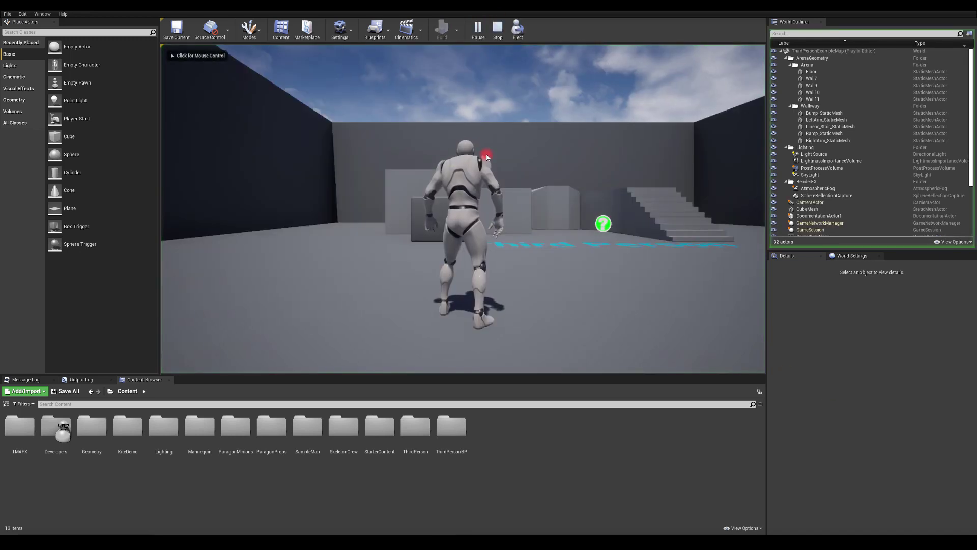
key(w)
mouse_move(486, 157)
mouse_down()
mouse_move(607, 188)
mouse_move(498, 186)
mouse_move(403, 219)
mouse_move(464, 168)
mouse_move(375, 207)
mouse_move(185, 214)
mouse_move(161, 239)
mouse_move(306, 216)
mouse_move(750, 183)
mouse_move(718, 190)
mouse_up()
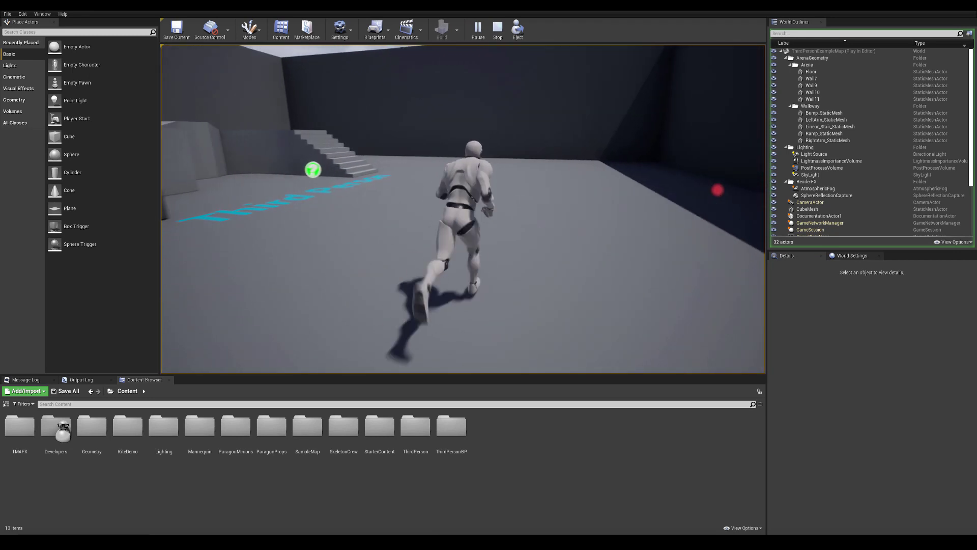
key(Escape)
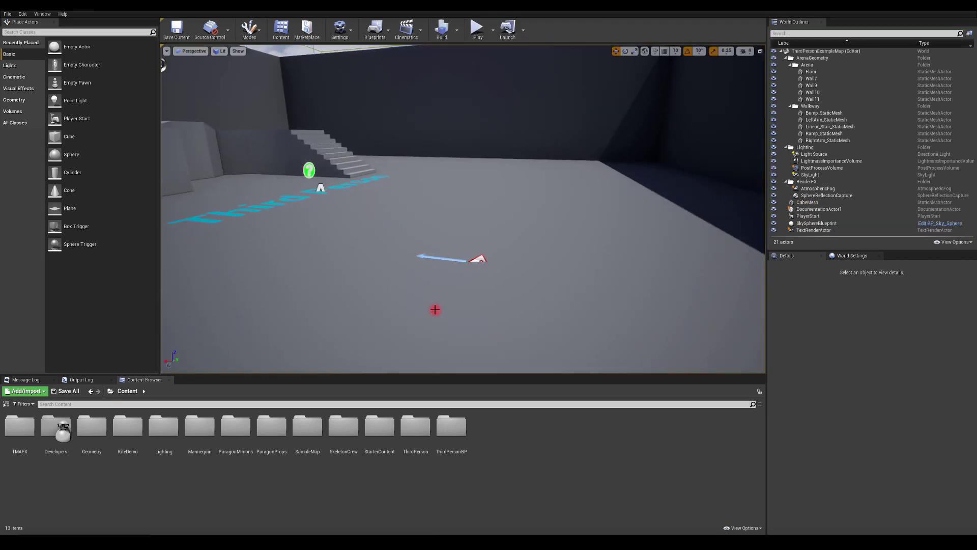
- Create an Empty Level from File > New Level without saving the example map
click(7, 15)
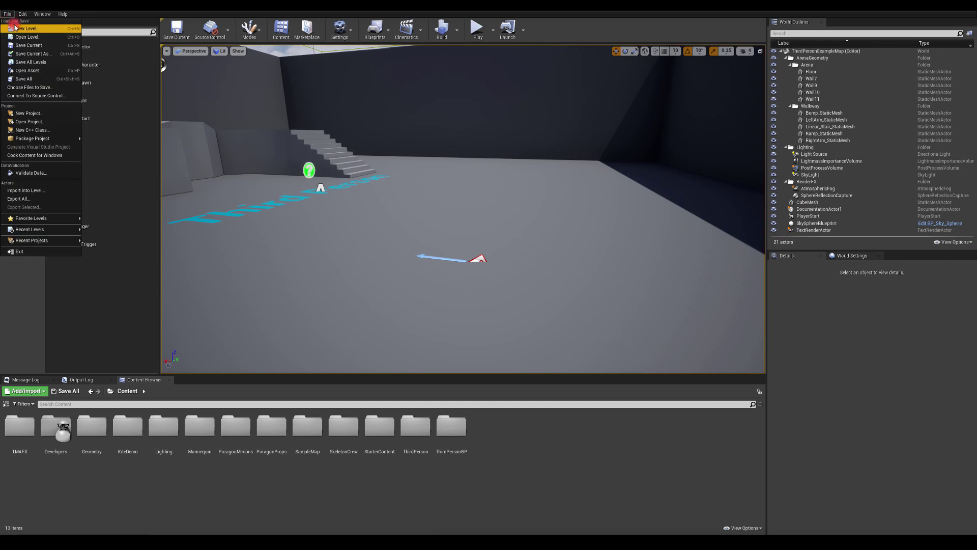
click(27, 28)
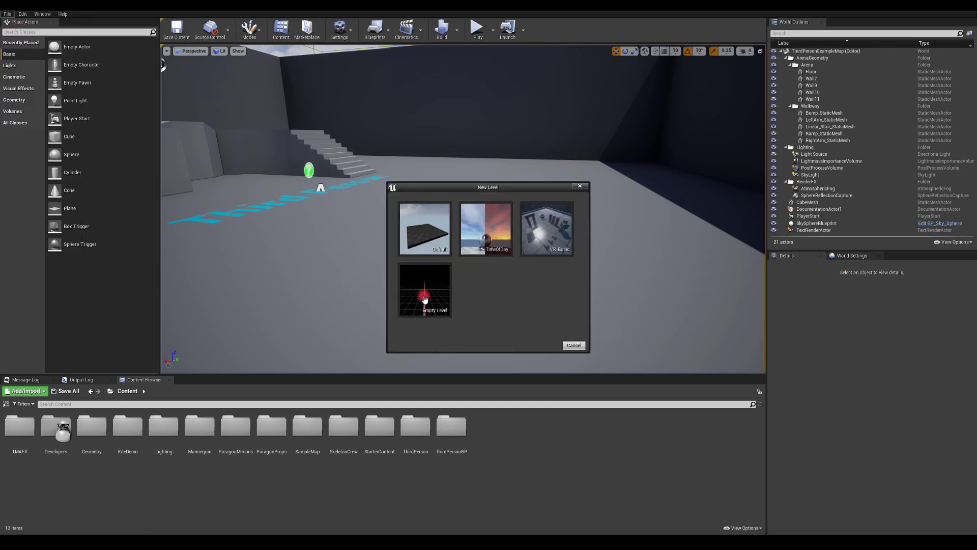
click(420, 296)
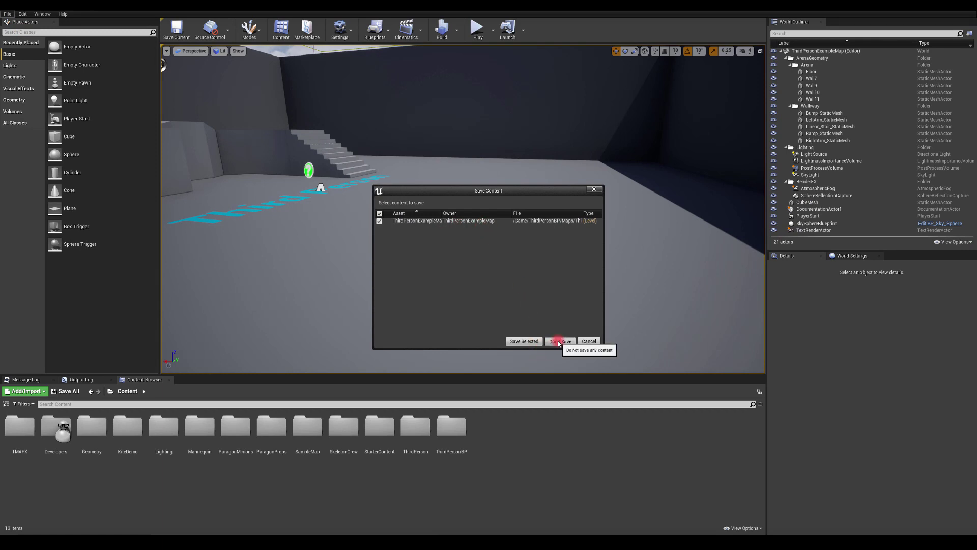
click(558, 342)
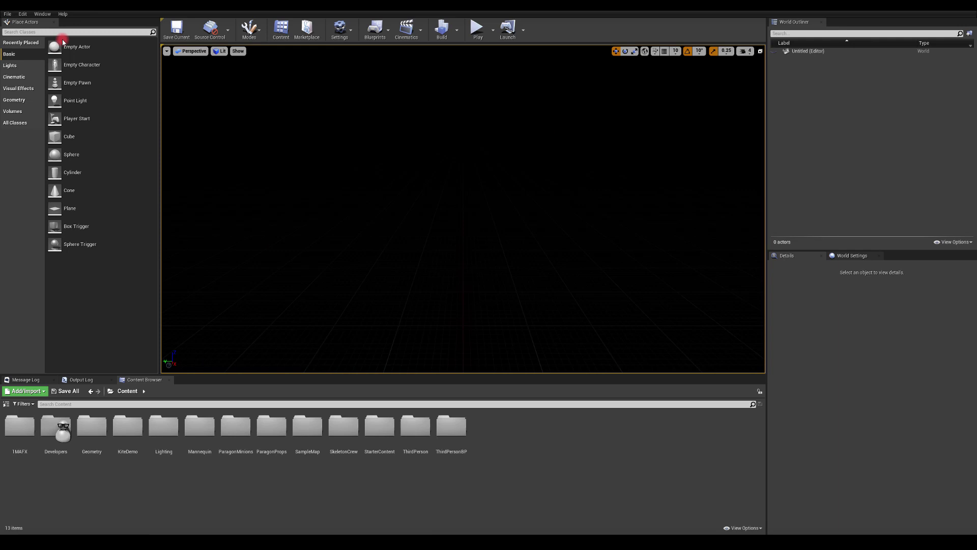
- Place a Box brush from the Geometry category into the empty level
click(10, 65)
click(15, 100)
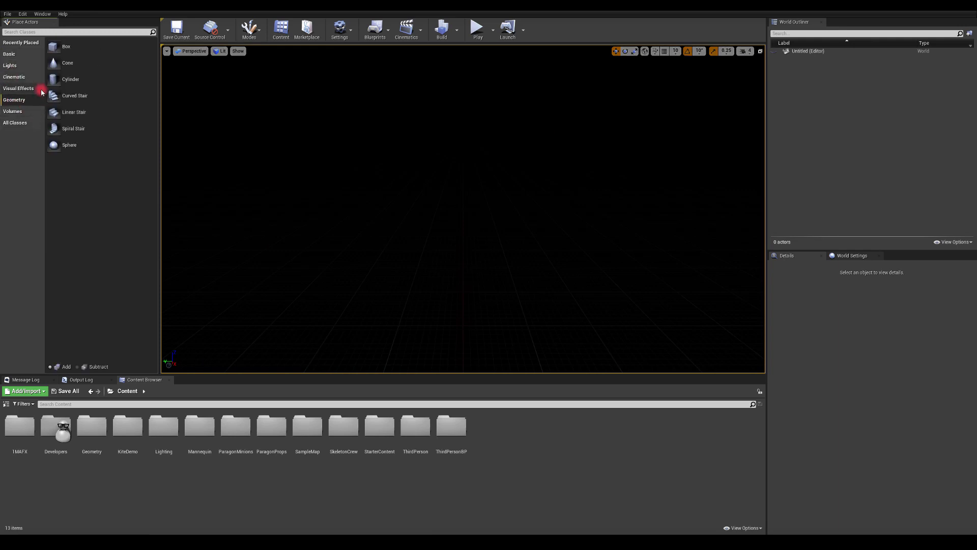
click(58, 46)
drag(57, 47, 382, 197)
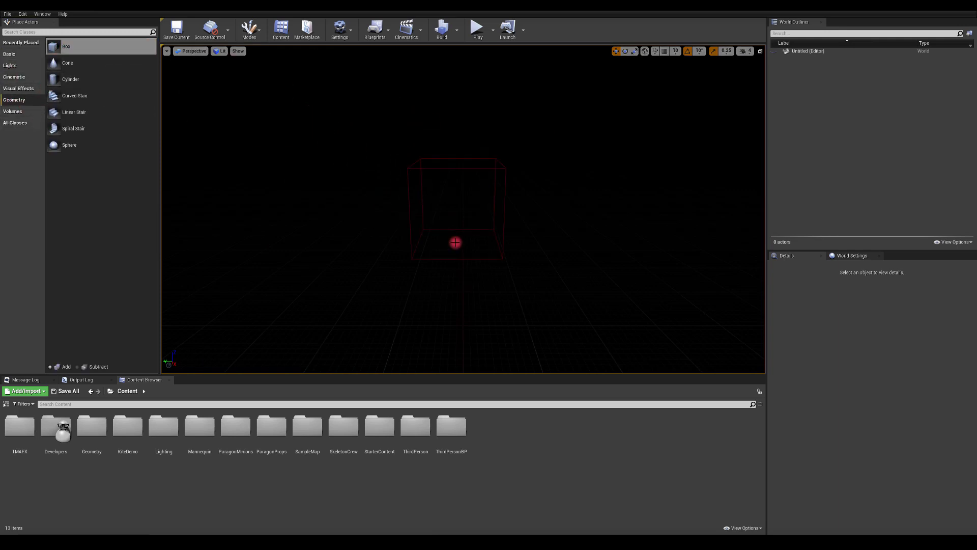
drag(455, 243, 455, 243)
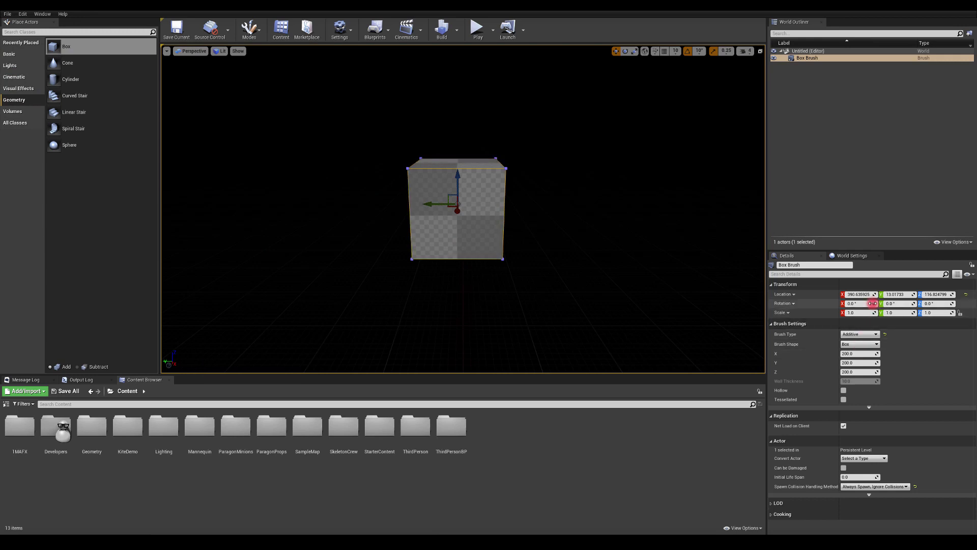
- Set the box brush location to X 0, Y 0, Z 0
click(859, 294)
text(0)
click(893, 294)
text(0)
click(921, 295)
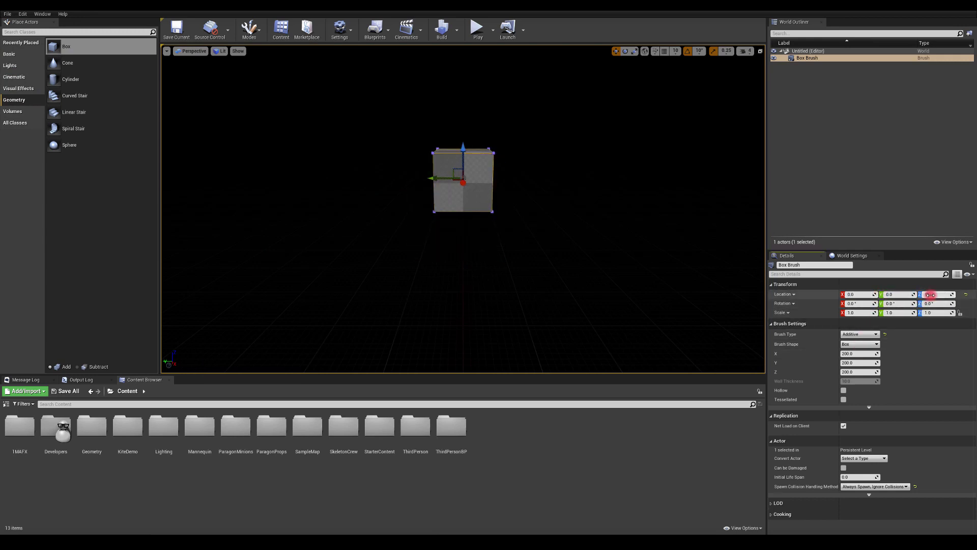
text(0)
key(Return)
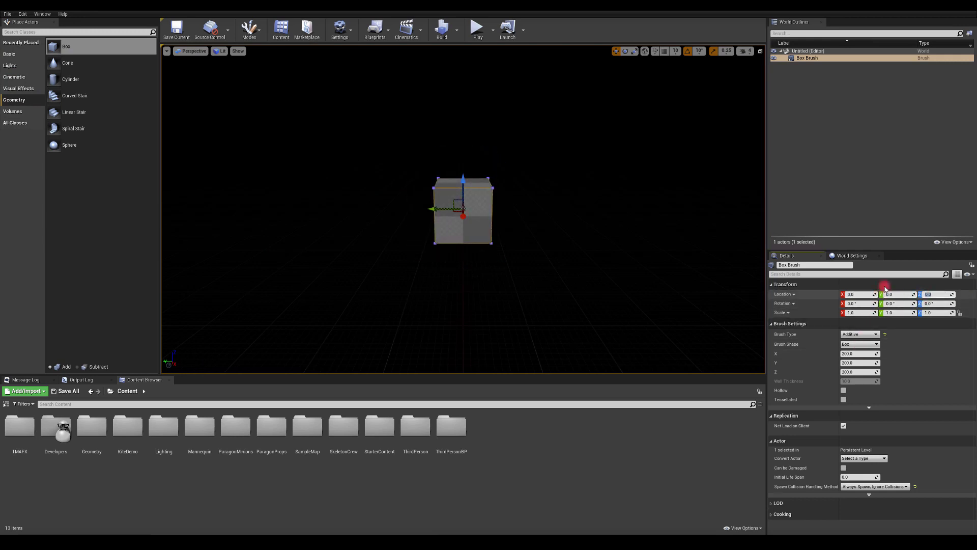
- Resize the brush to Z 10, Y 1000 and X 1000 for a flat floor
click(844, 372)
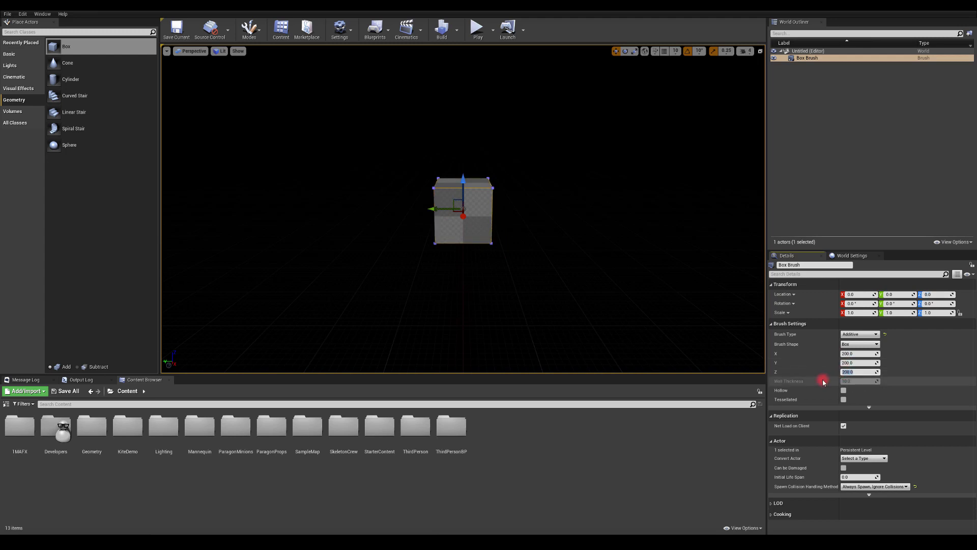
text(10)
key(Return)
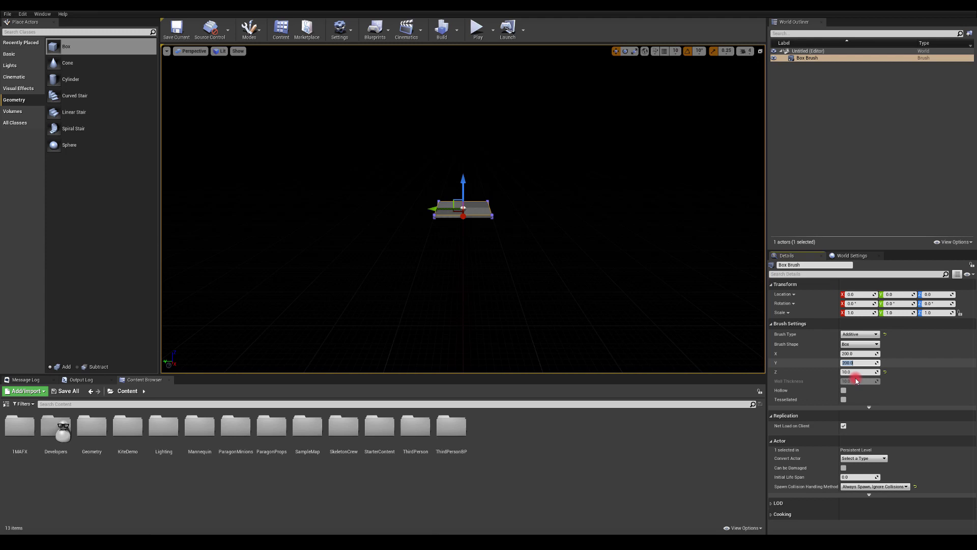
text(1000)
key(Return)
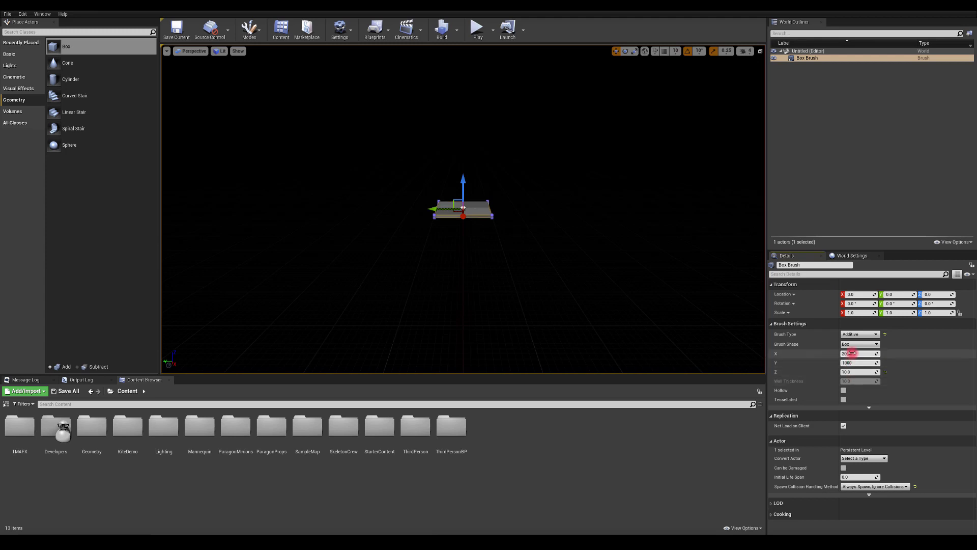
text(00)
key(Return)
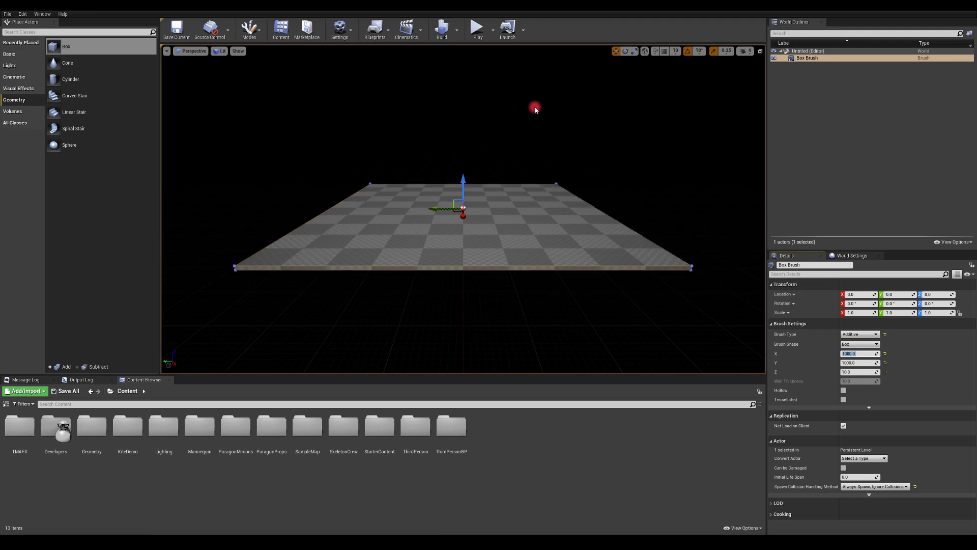
mouse_move(535, 109)
alt+mouse_down()
mouse_move(557, 107)
mouse_move(585, 157)
mouse_move(644, 134)
mouse_move(606, 161)
mouse_move(609, 138)
alt+mouse_up()
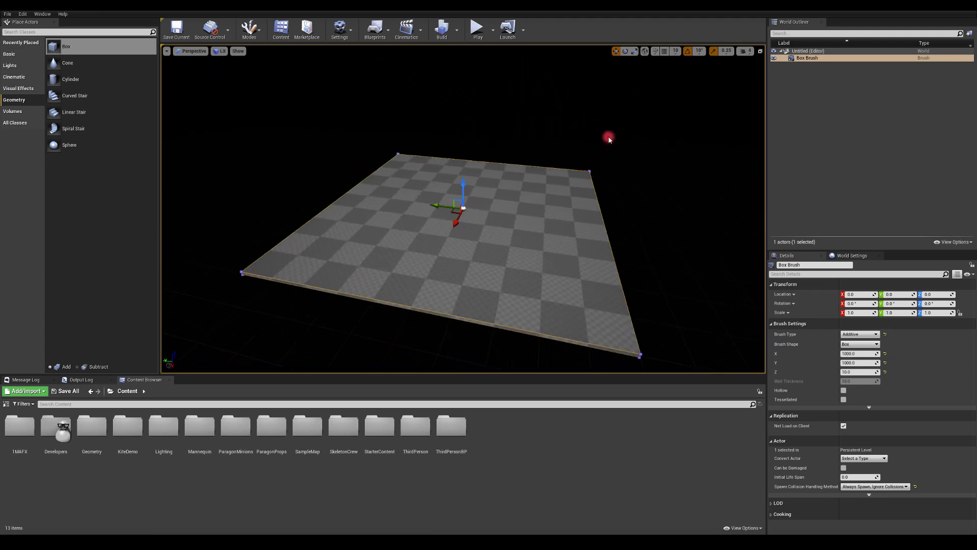
- Briefly play-test the new level, then inspect the floor brush and world settings
click(481, 36)
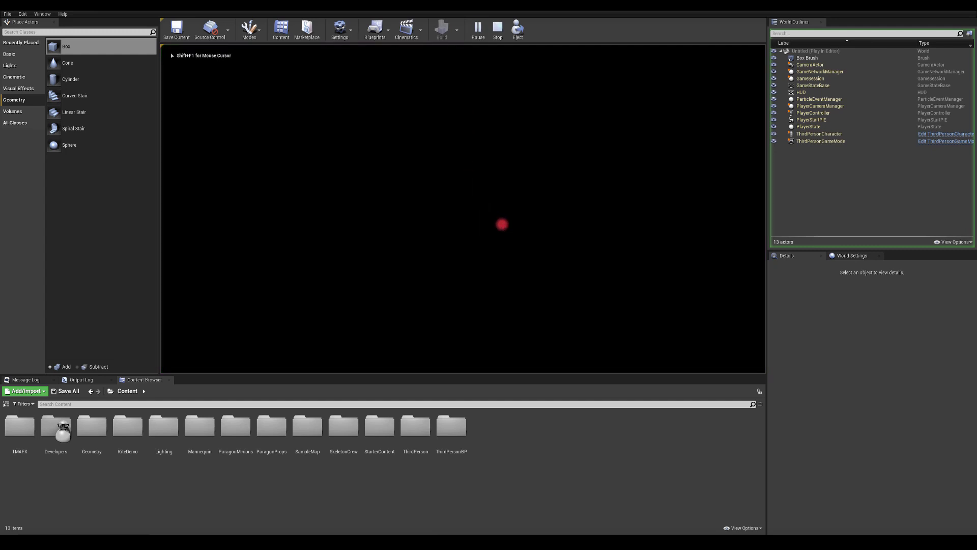
key(Escape)
mouse_move(507, 171)
alt+mouse_down()
mouse_move(508, 197)
mouse_move(503, 141)
alt+mouse_up()
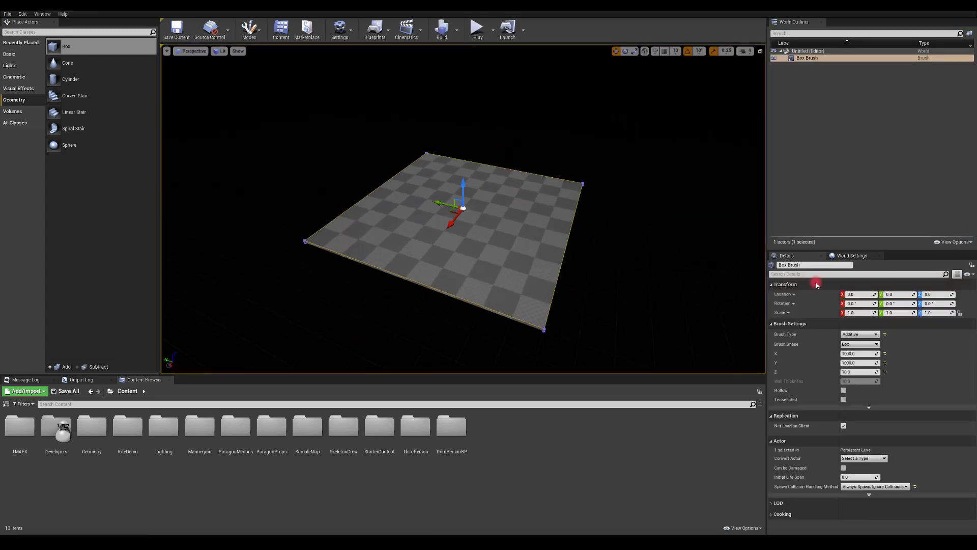
click(850, 256)
click(795, 89)
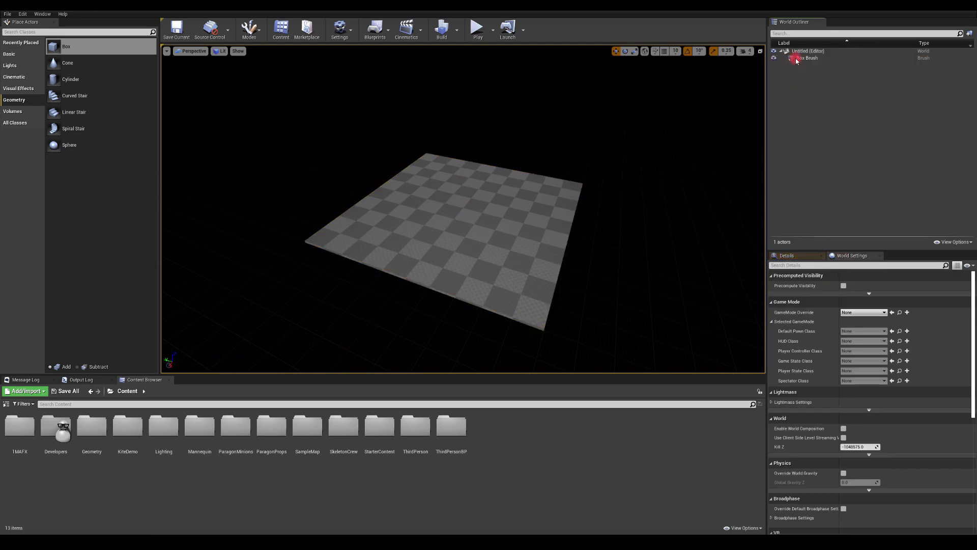
click(807, 57)
click(793, 83)
- Place a Directional Light above the floor and a Player Start on it
click(23, 77)
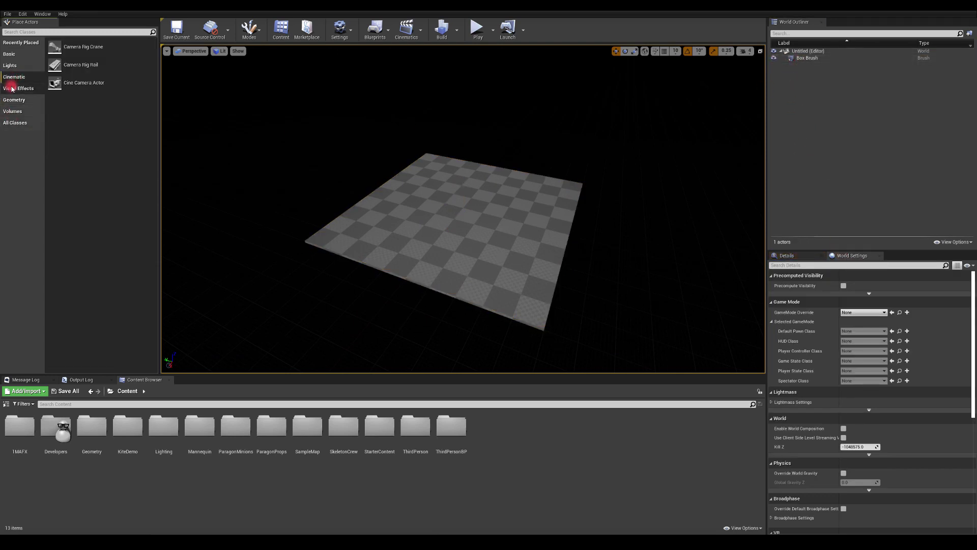
click(10, 65)
drag(76, 47, 472, 188)
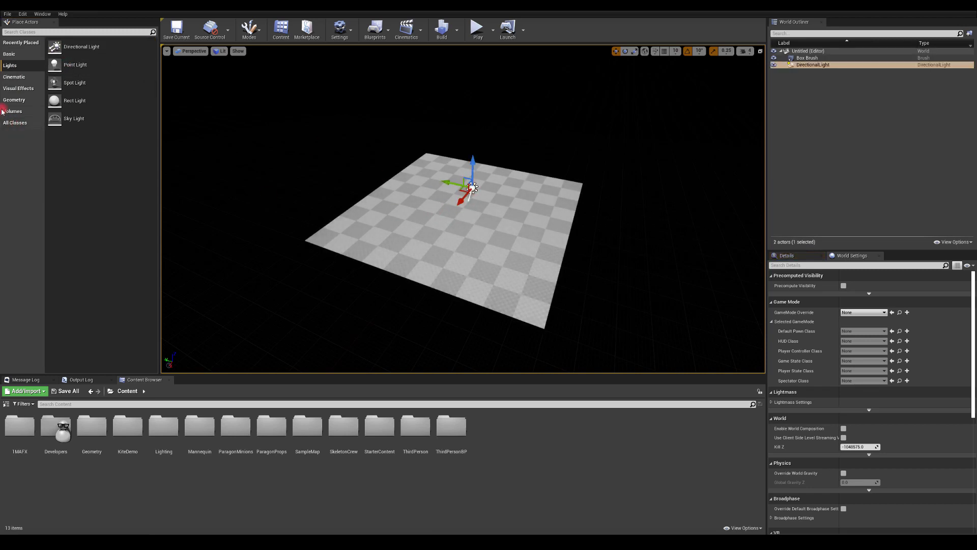
click(49, 32)
text(player)
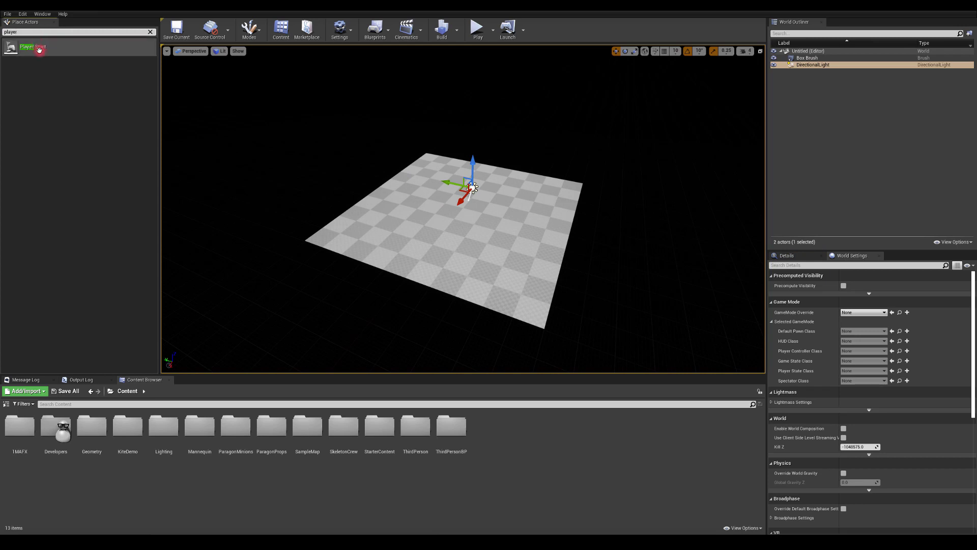
drag(39, 47, 460, 222)
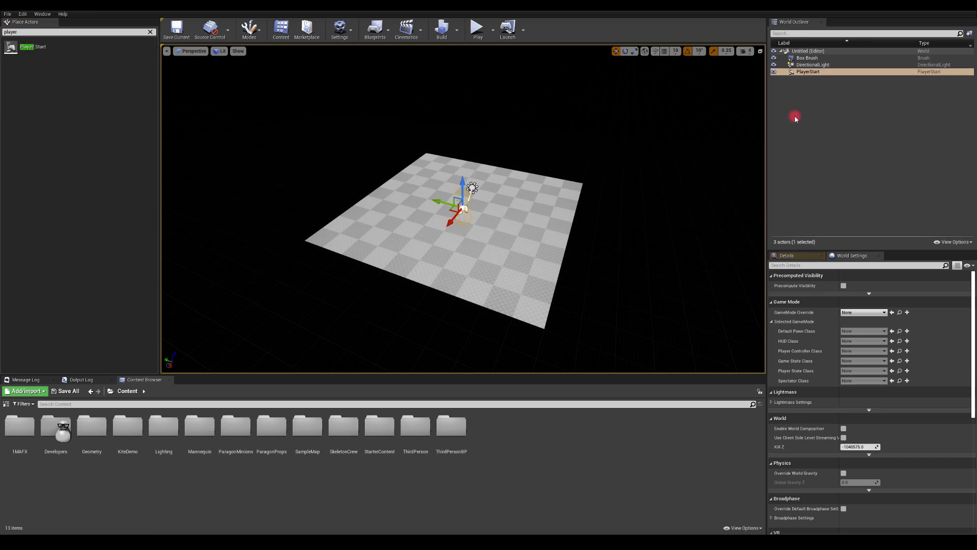
- Set the Player Start's location X and Y to 0
click(805, 256)
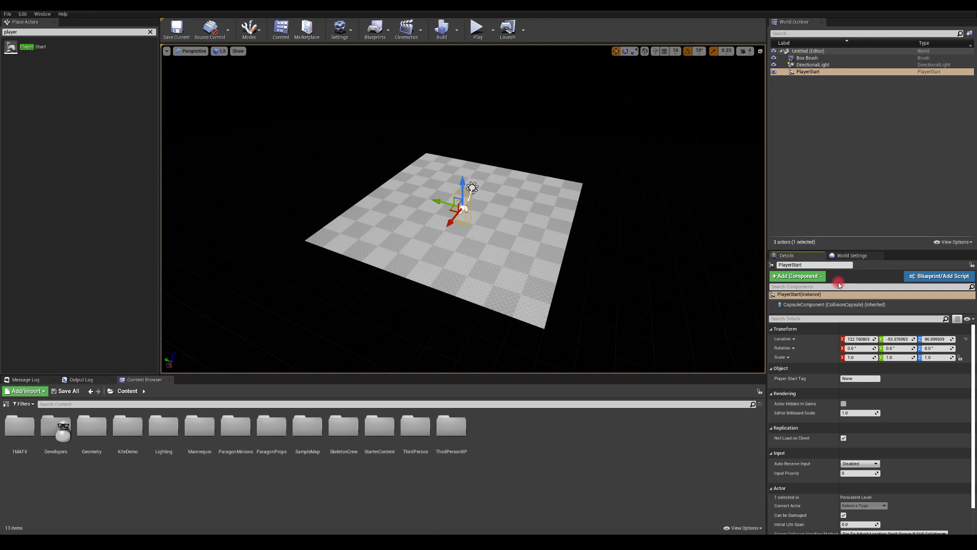
click(859, 339)
text(0)
key(Tab)
text(0)
key(Tab)
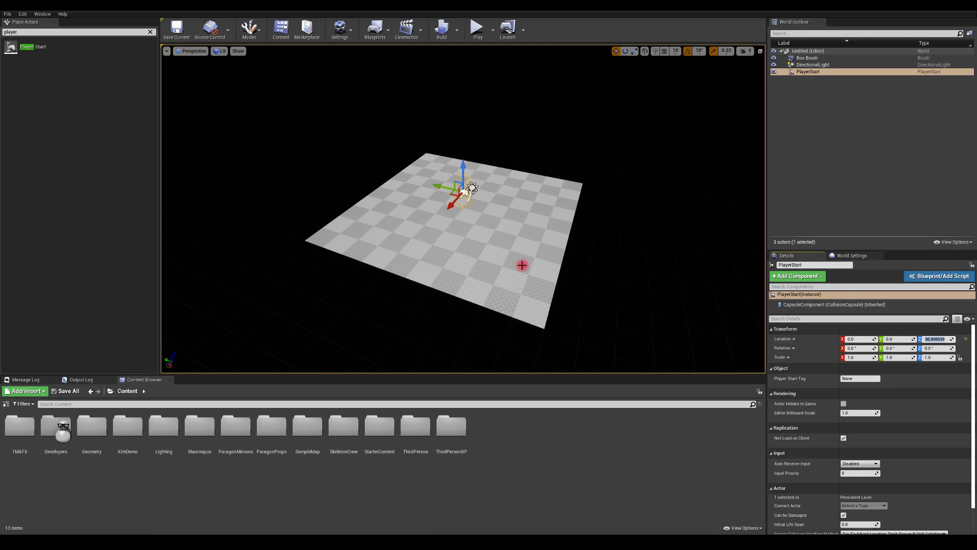
- Move the directional light along its X axis and test-play the level
click(472, 188)
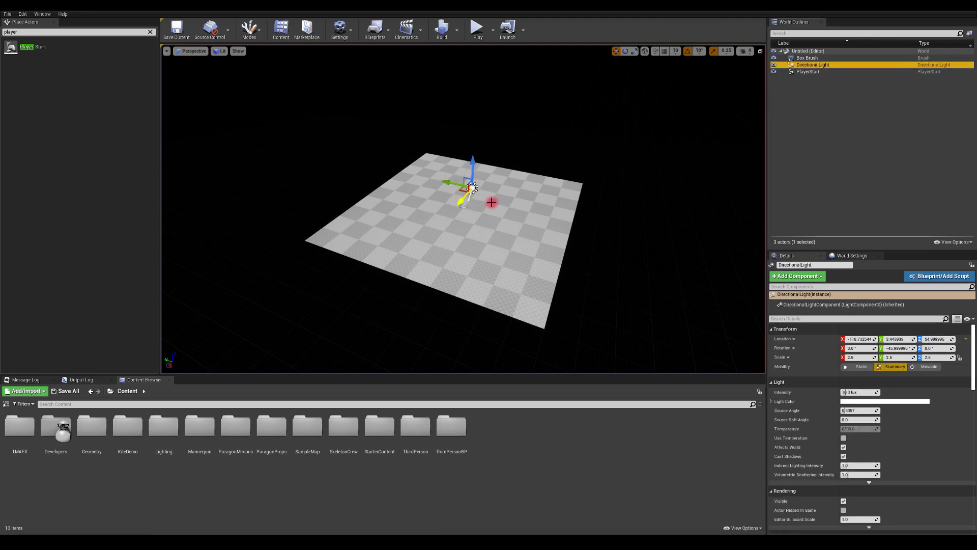
alt+drag(492, 202, 524, 102)
alt+drag(393, 125, 570, 126)
click(477, 28)
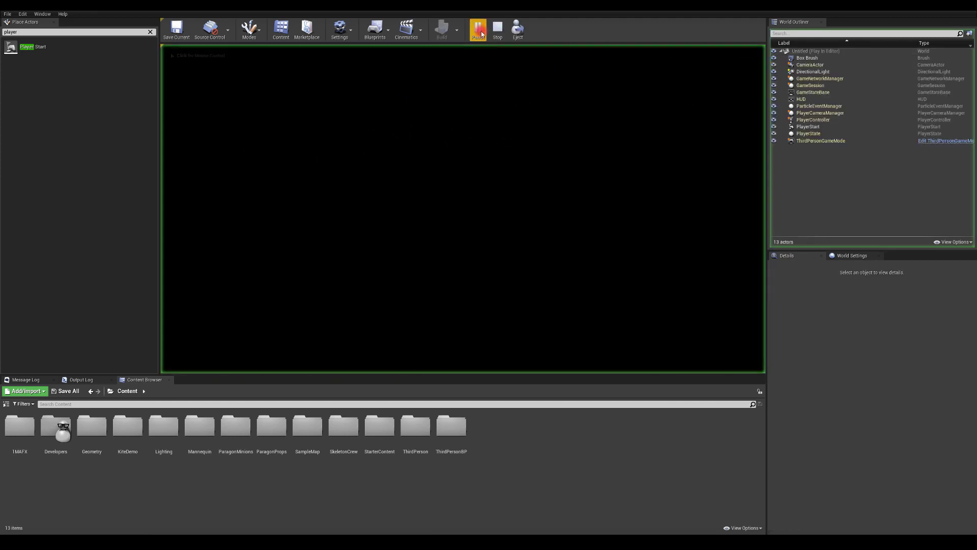
click(472, 118)
key(Escape)
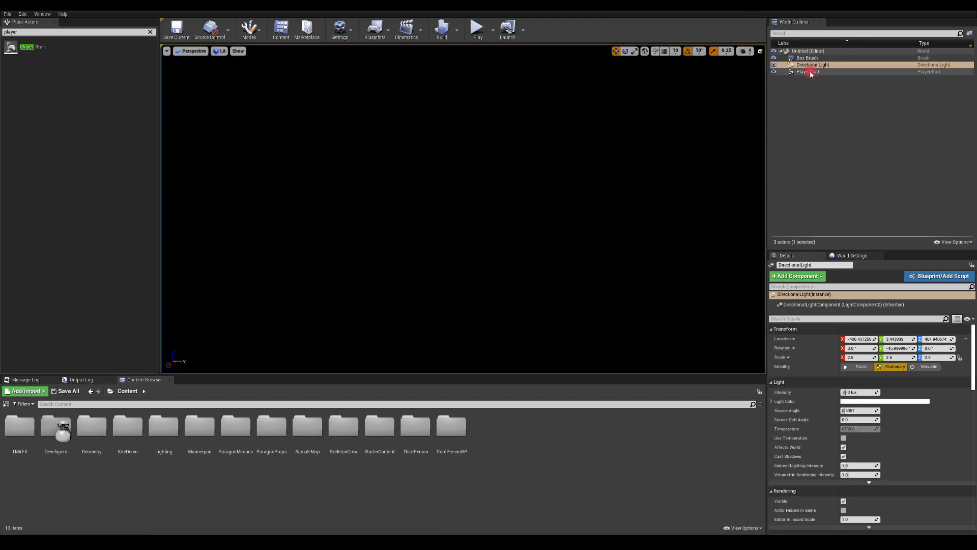
- Frame the Player Start and test-play again, running the mannequin across the floor
click(809, 72)
key(f)
scroll(506, 170, down, 5)
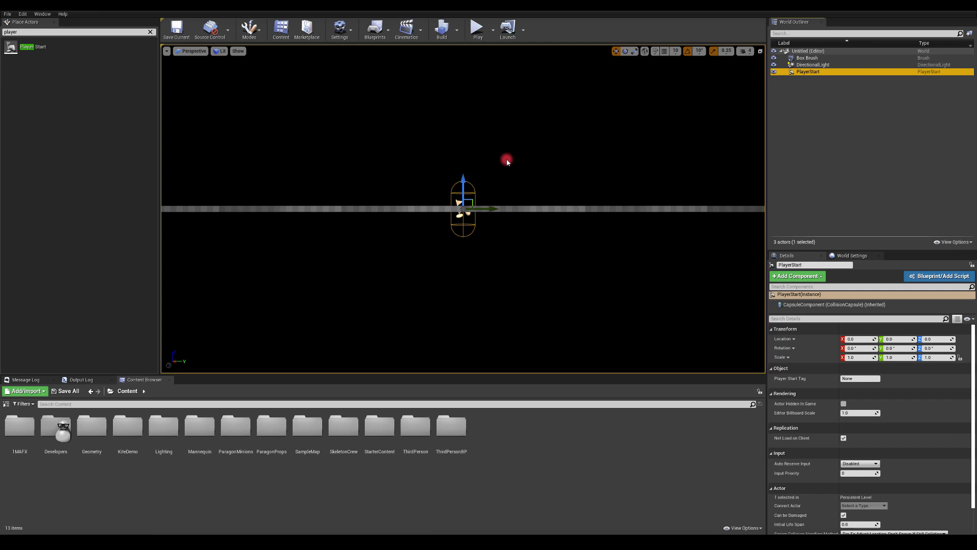
alt+drag(506, 158, 462, 187)
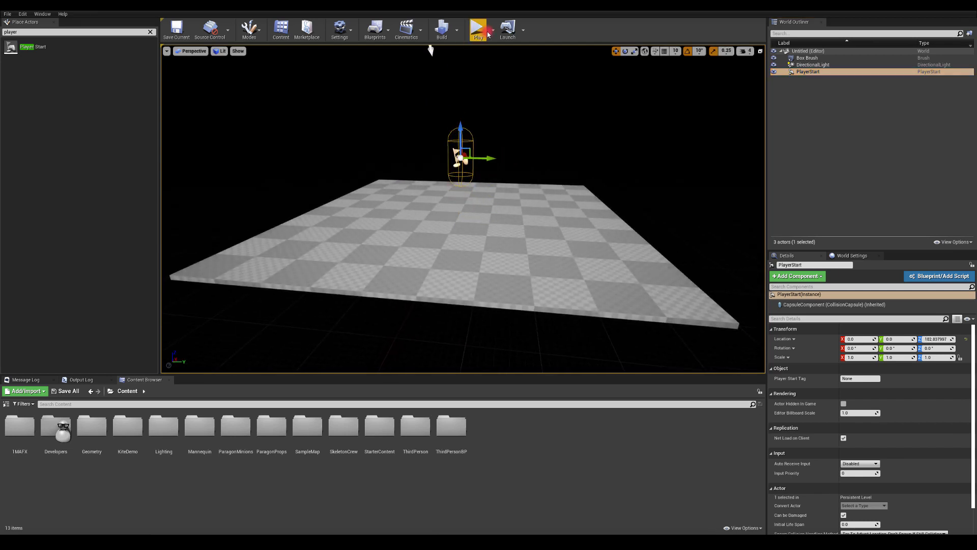
click(478, 28)
drag(453, 69, 620, 238)
key(w)
key(Escape)
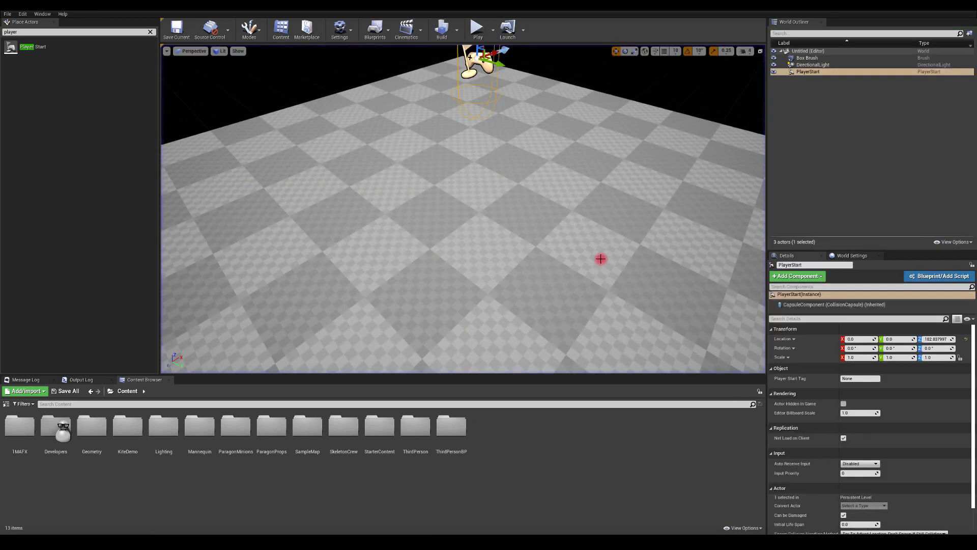
key(f)
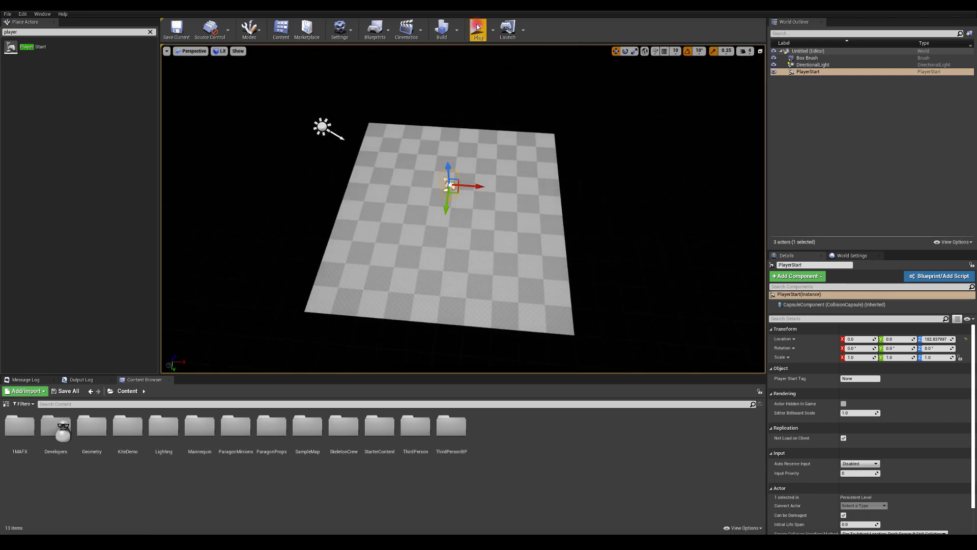
click(478, 28)
key(Escape)
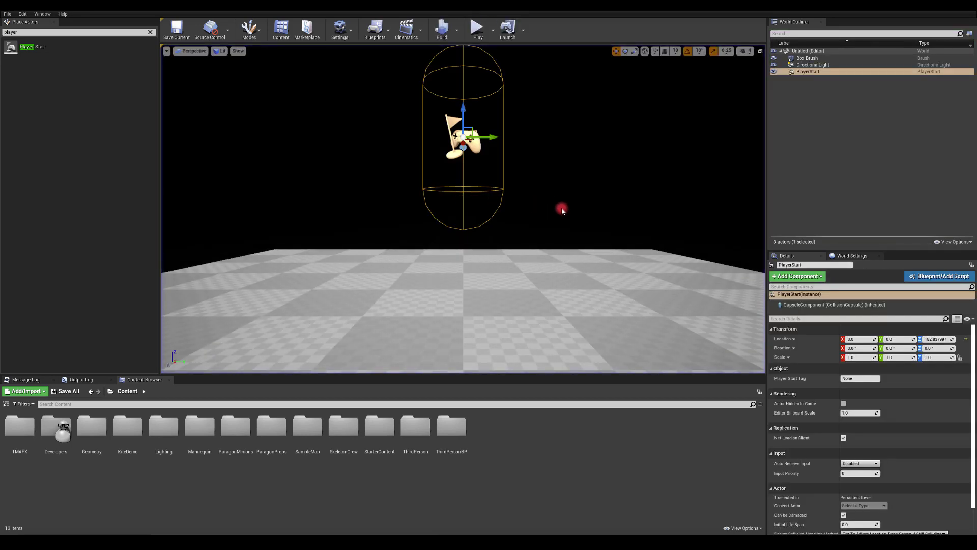
- Select the floor Box Brush and show its properties in Details
key(f)
click(504, 209)
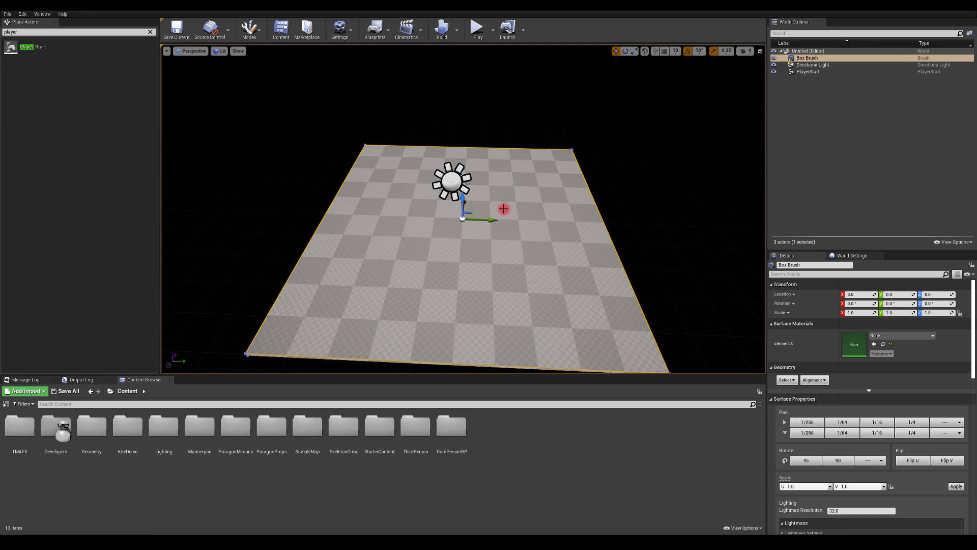
scroll(576, 176, down, 3)
mouse_move(579, 168)
alt+mouse_down()
mouse_move(615, 175)
mouse_move(556, 207)
alt+mouse_up()
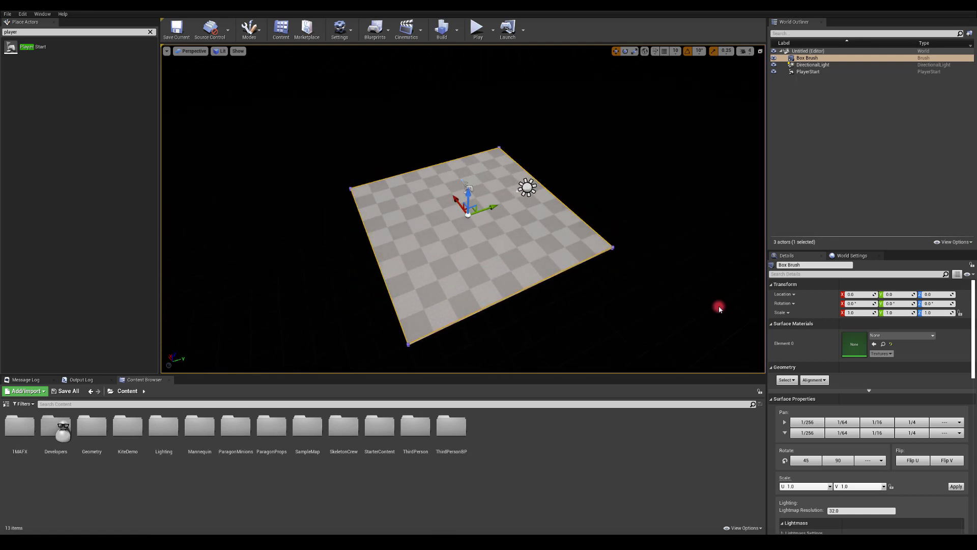
click(850, 256)
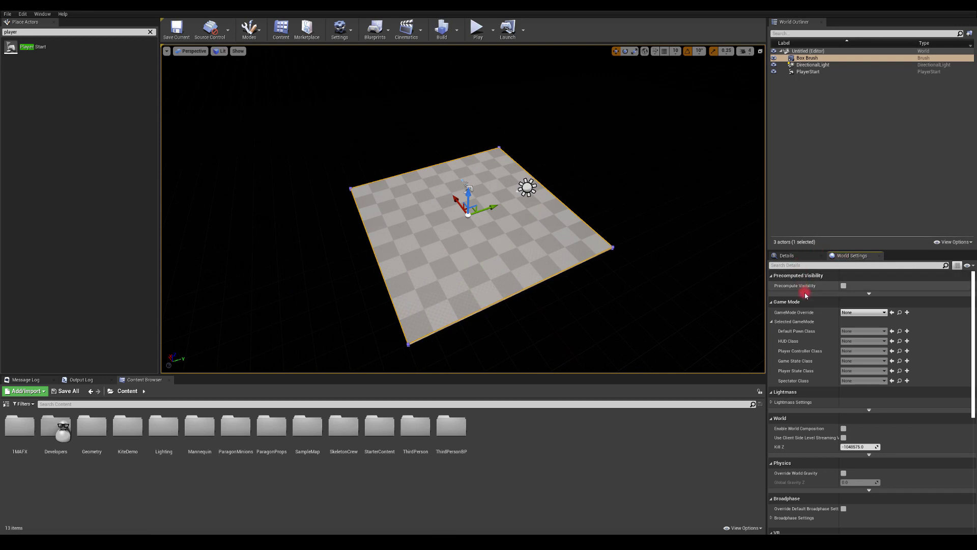
click(813, 65)
click(808, 58)
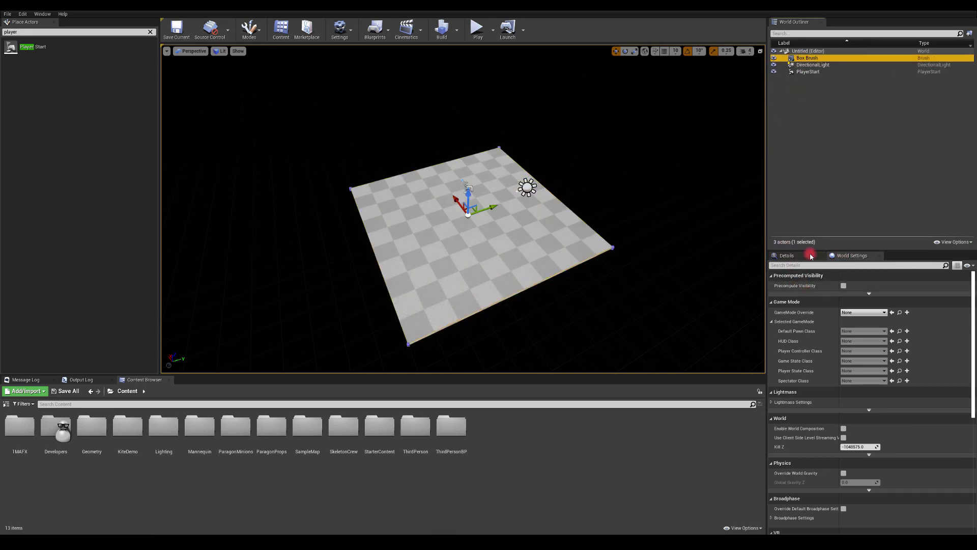
click(786, 256)
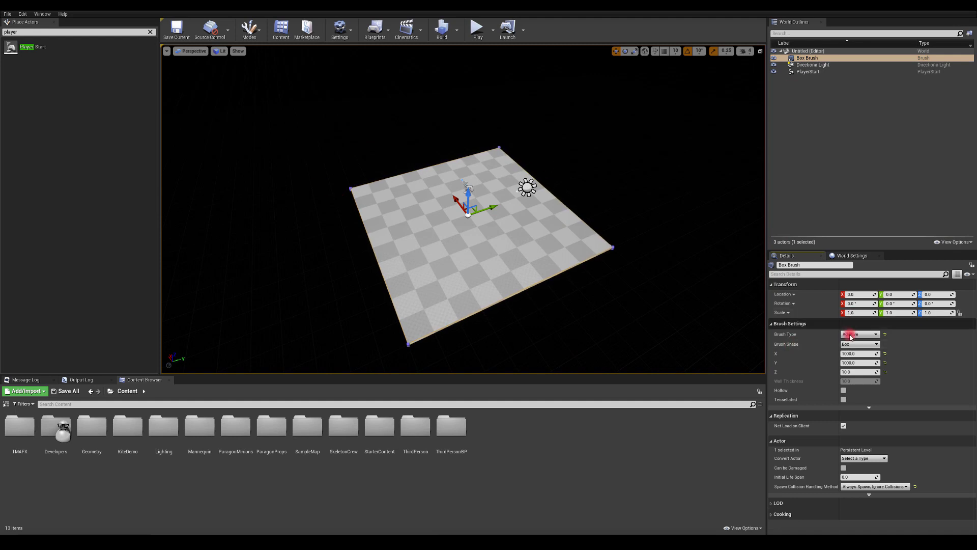
- Set the floor brush size to X 2000 and Y 10000, then play-test
click(846, 354)
text(5000)
key(Return)
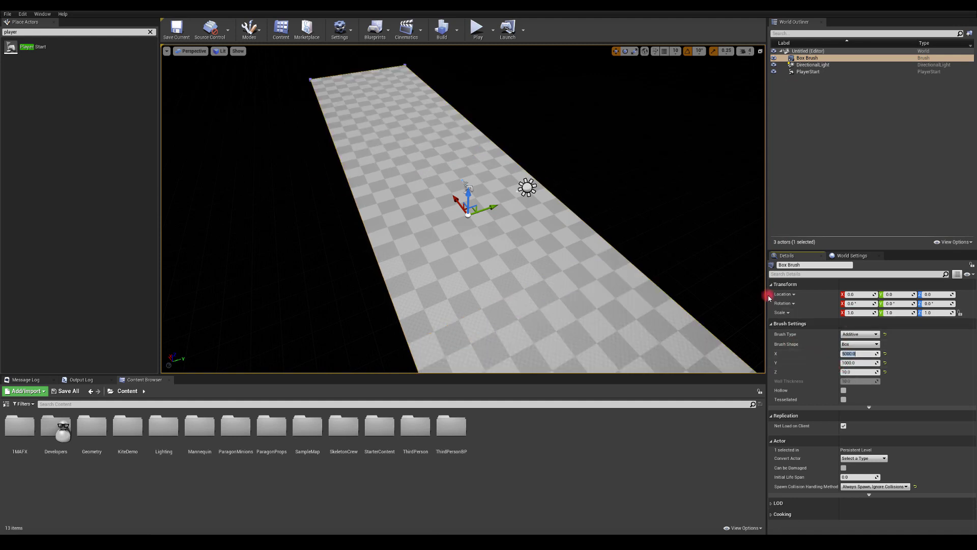
click(847, 353)
text(2000)
key(Return)
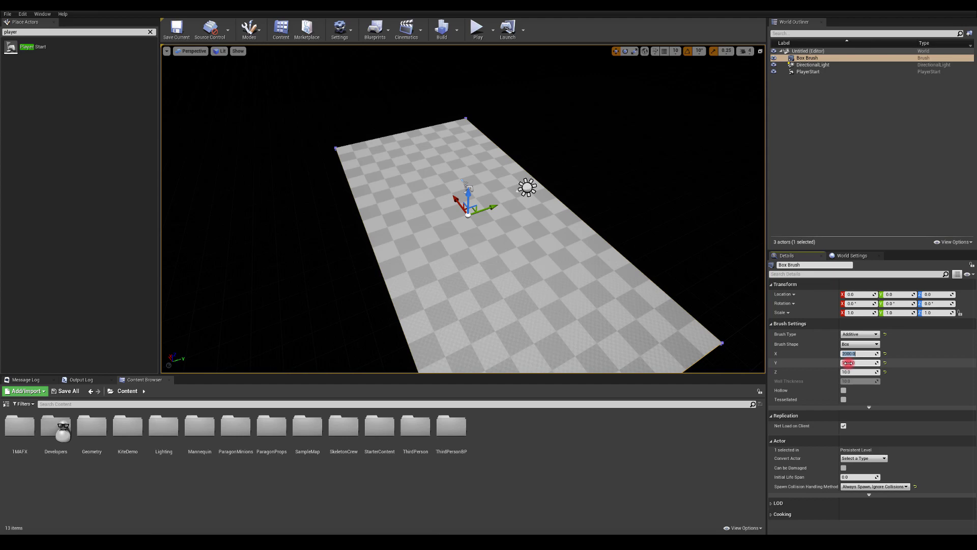
text(10000)
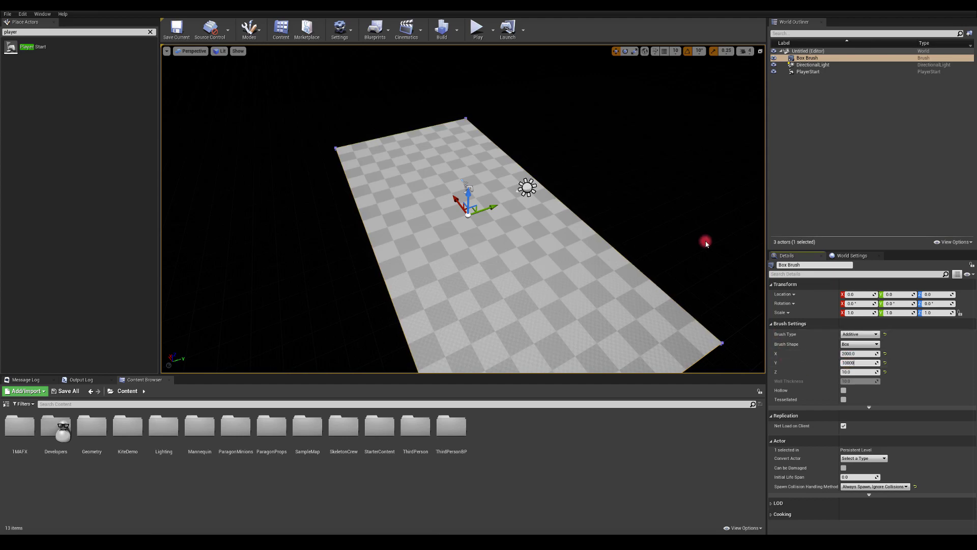
key(Return)
right_drag(628, 196, 570, 193)
click(478, 28)
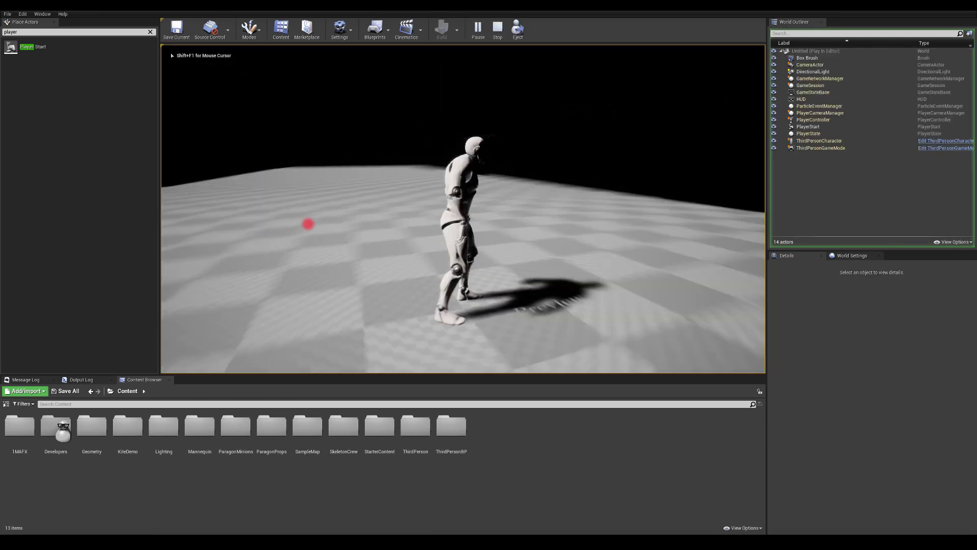
- Stop the test play and open the 1MAFX > BP content folder
key(Escape)
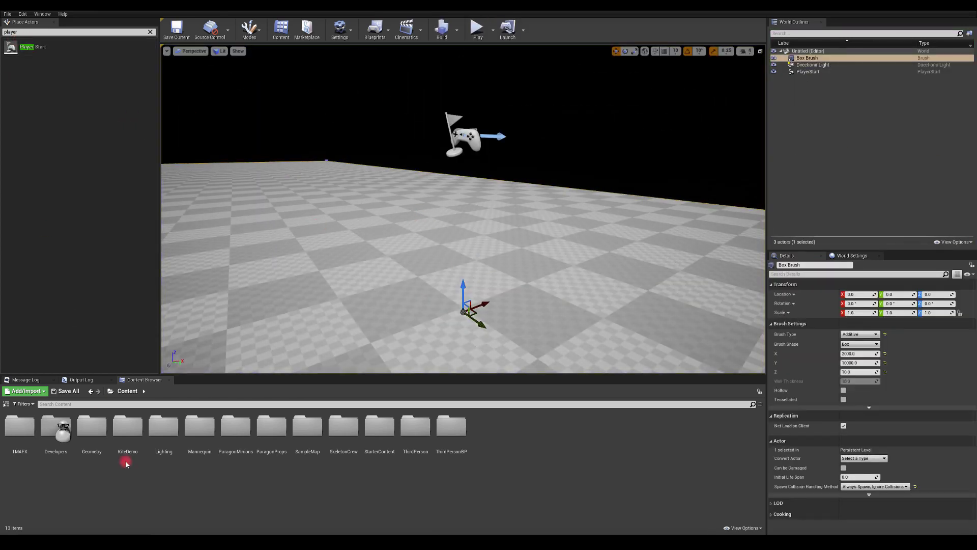
double_click(20, 429)
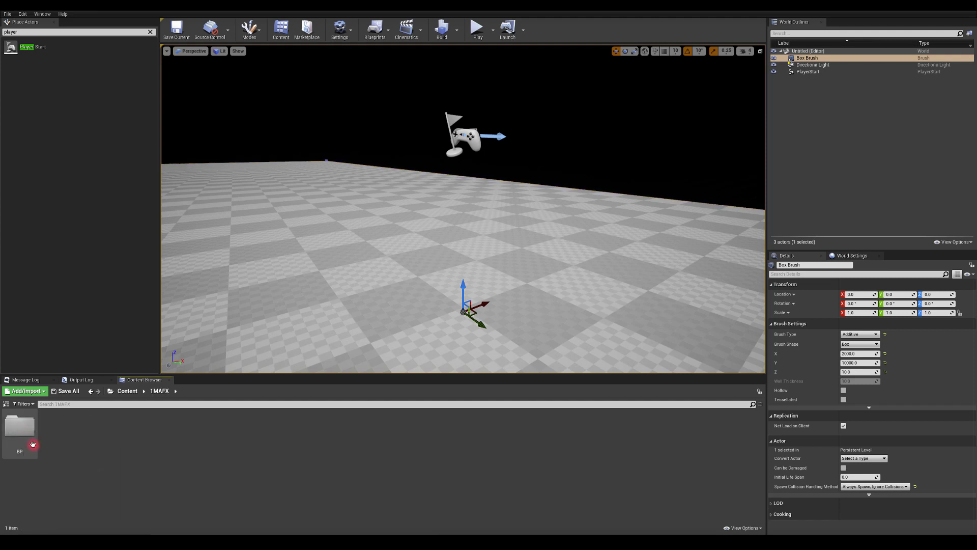
double_click(32, 444)
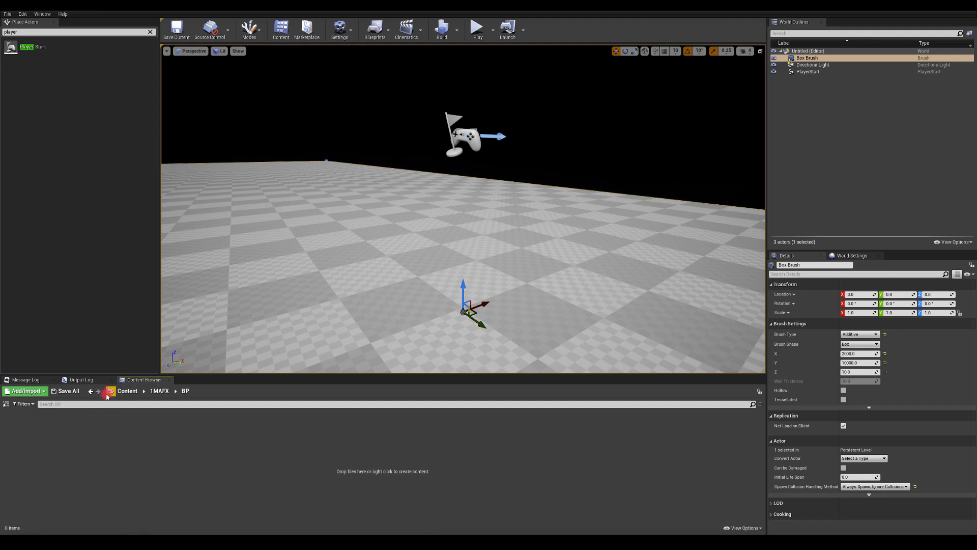
click(154, 394)
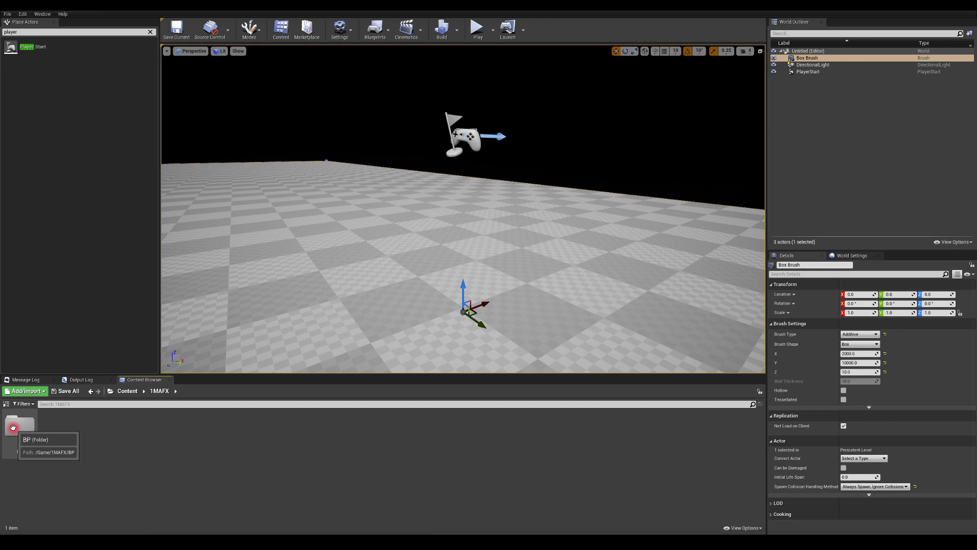
double_click(40, 441)
- Create Game Mode blueprint 1mafx_Gamemodebase and set it as the level's GameMode Override
right_click(45, 432)
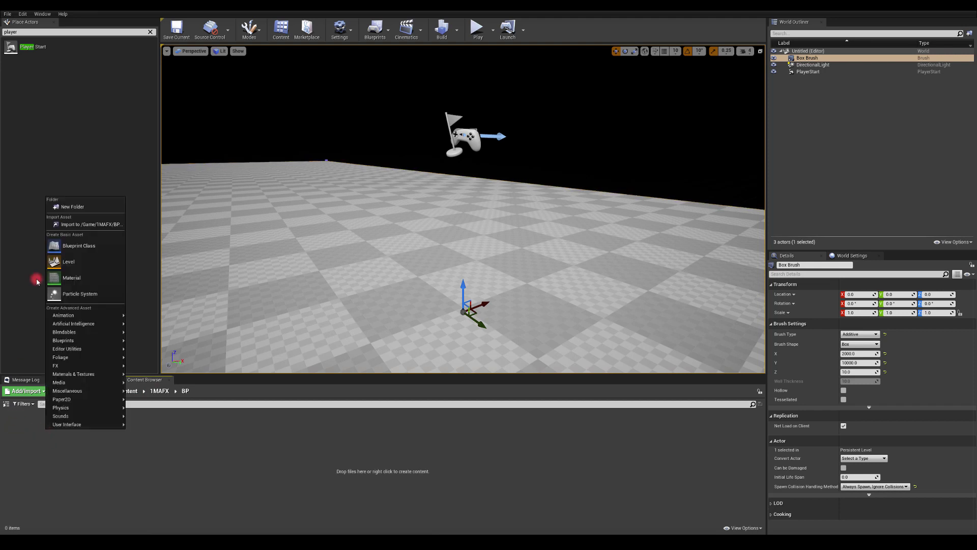
click(67, 245)
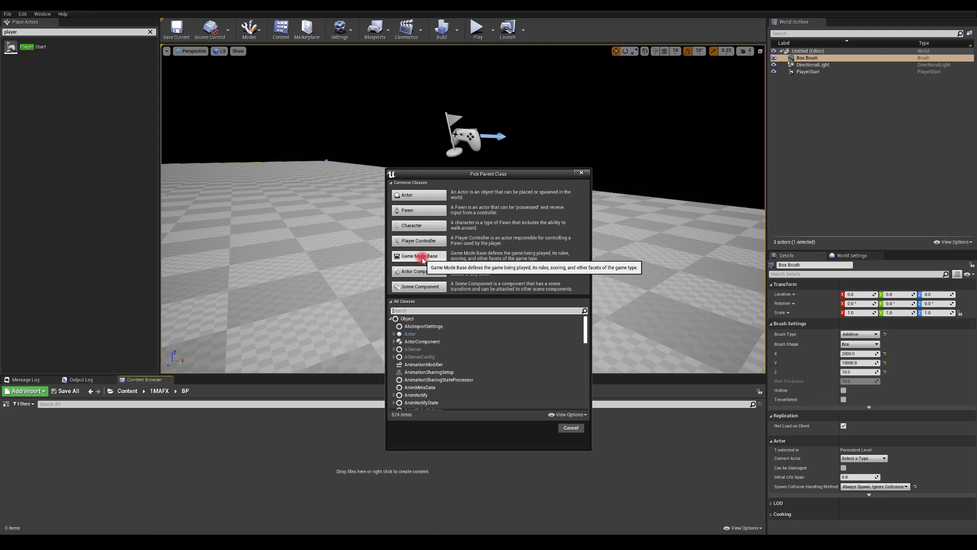
click(422, 256)
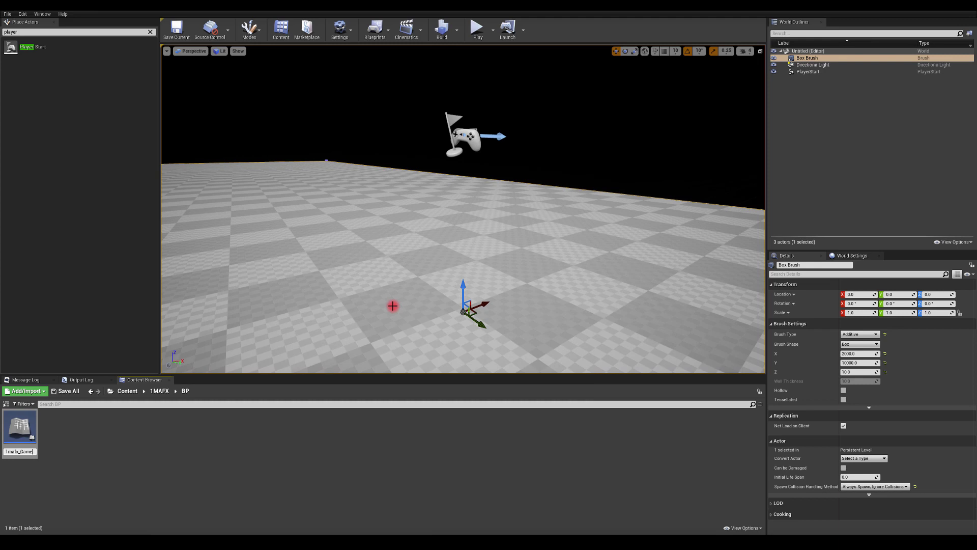
text(1mafx_Gamemodebase)
key(Return)
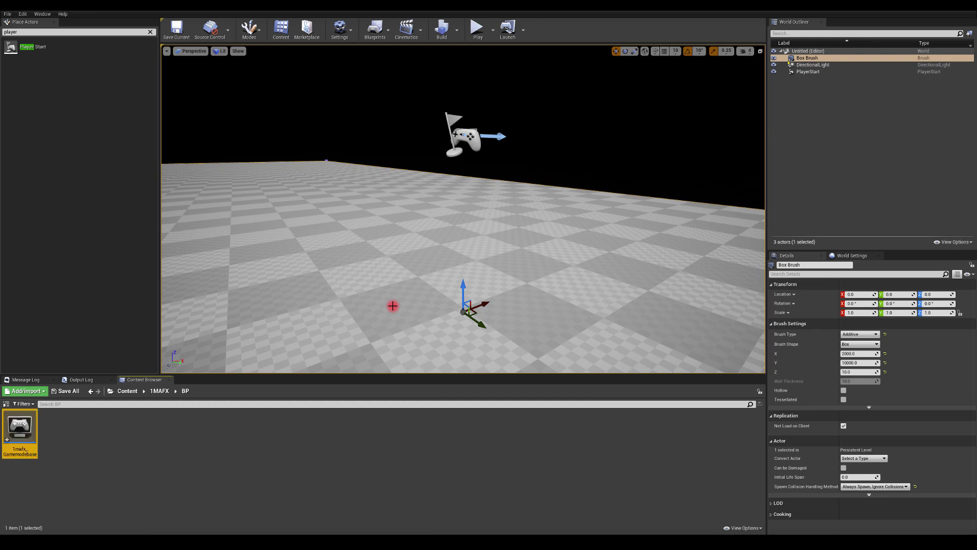
click(840, 256)
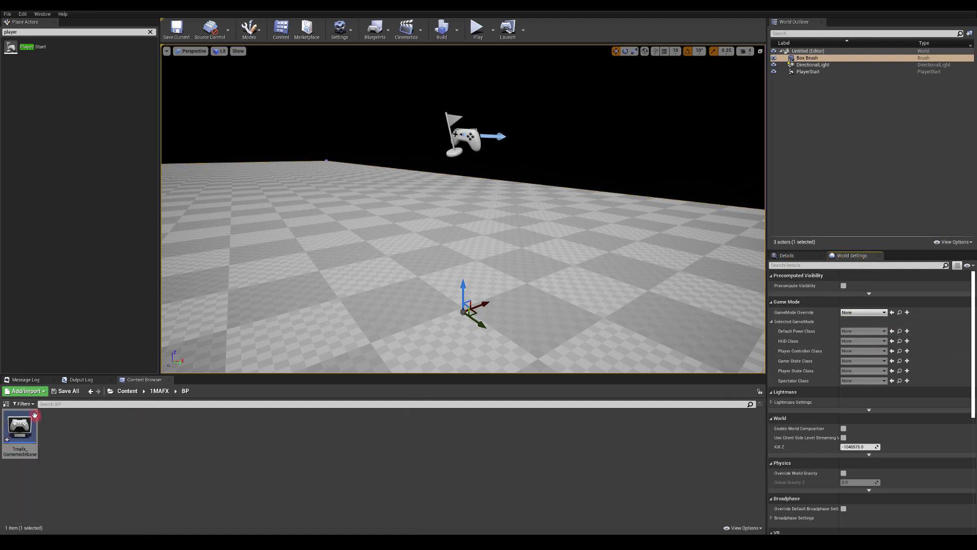
drag(35, 415, 850, 312)
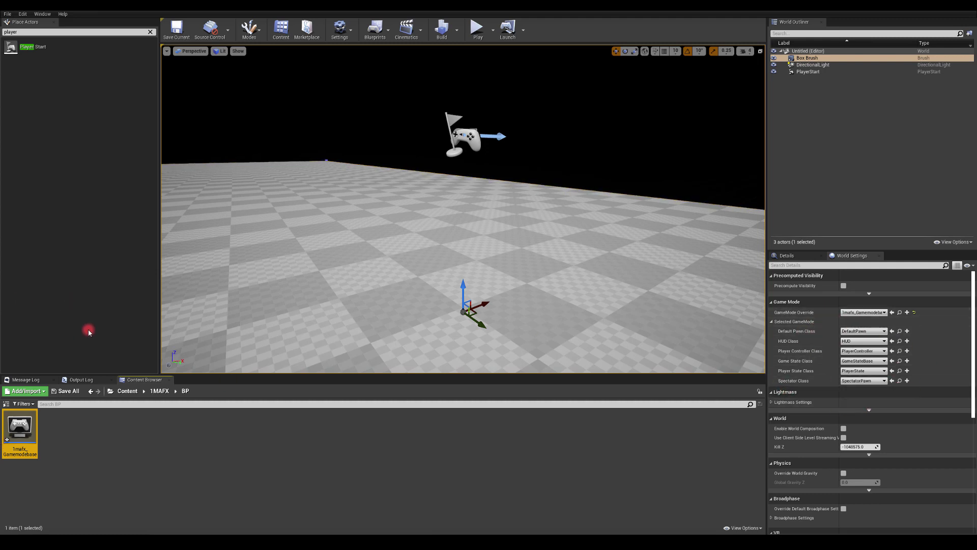
- In Save Level As, create a new Scenes folder inside 1MAFX and open it for the level name
click(177, 29)
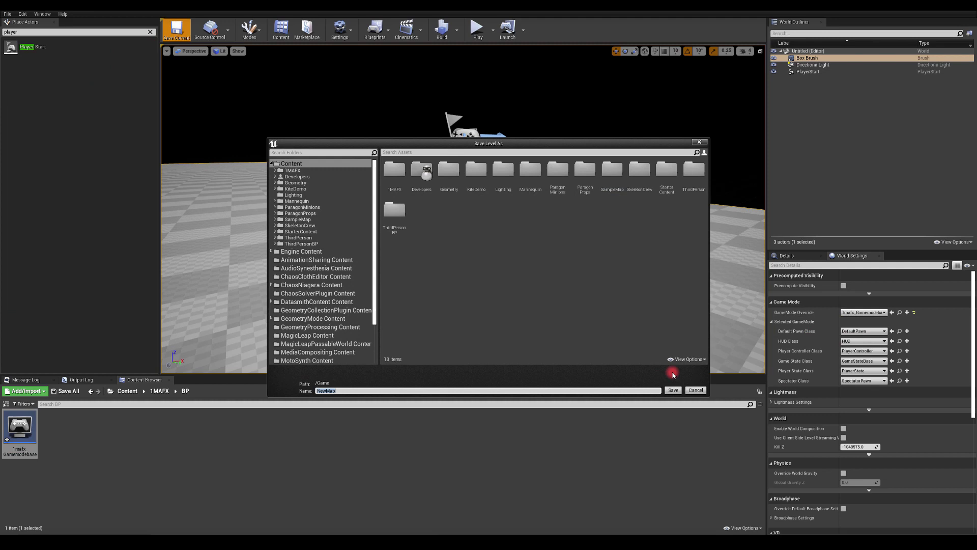
double_click(394, 169)
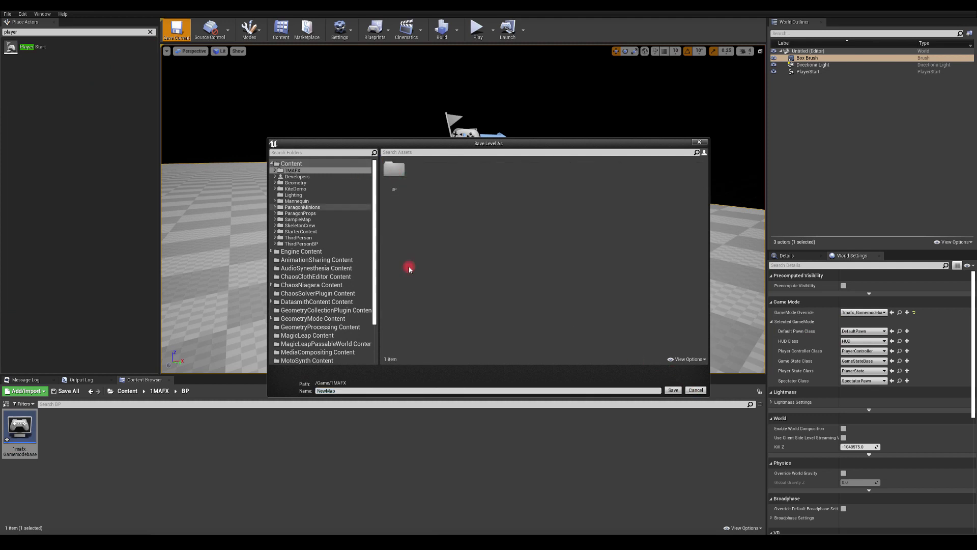
right_click(460, 208)
click(464, 212)
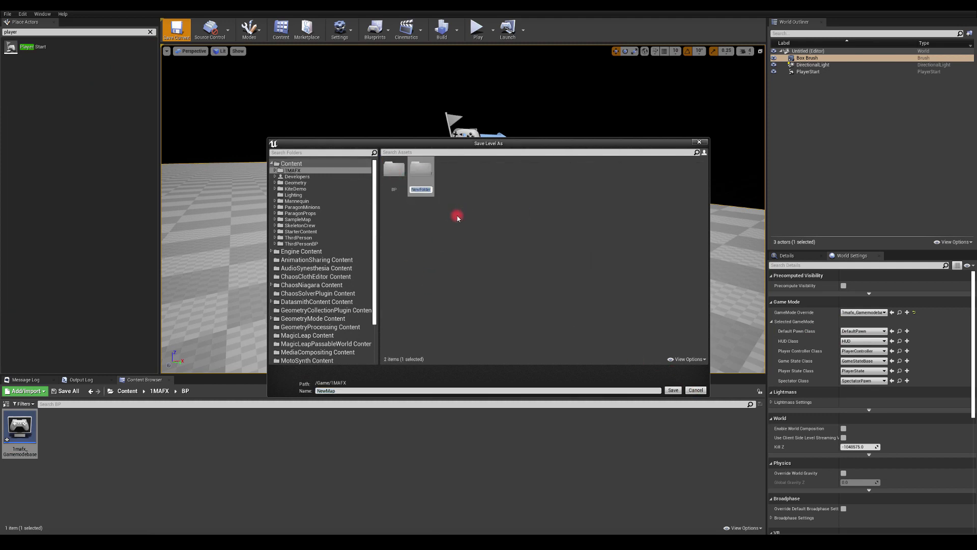
text(Scenes)
key(Return)
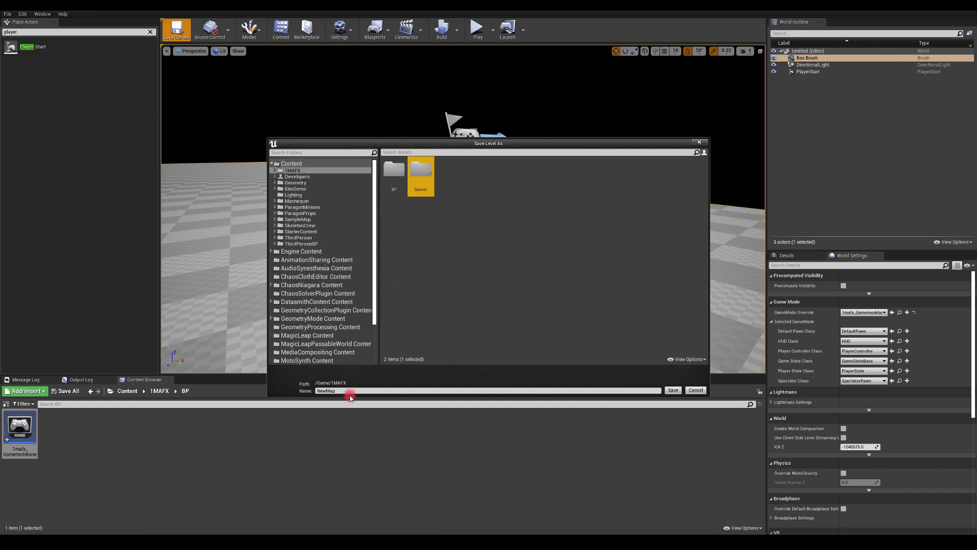
double_click(420, 173)
click(354, 391)
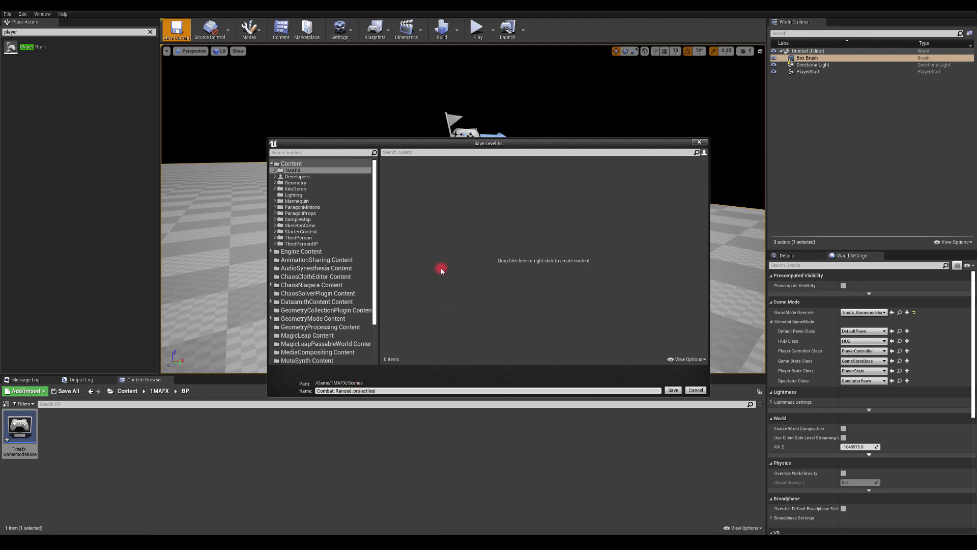
- Save the level as Combat_Ranged_projectiles and go to the 1MAFX BP folder
click(672, 391)
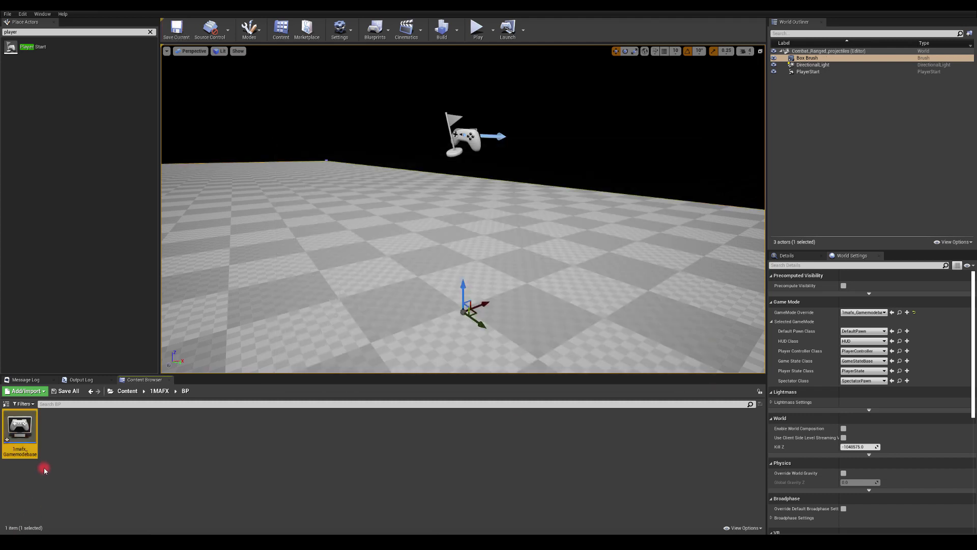
drag(60, 47, 404, 180)
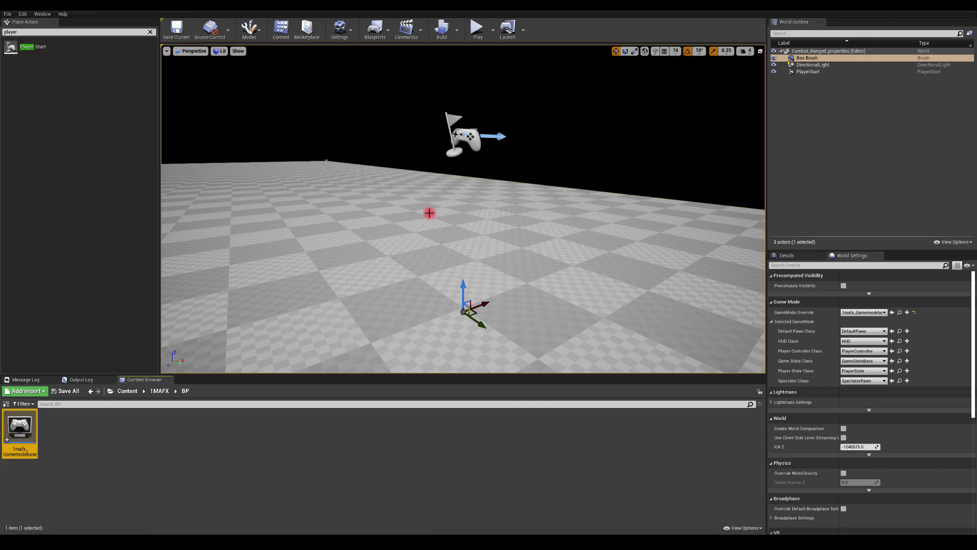
click(158, 391)
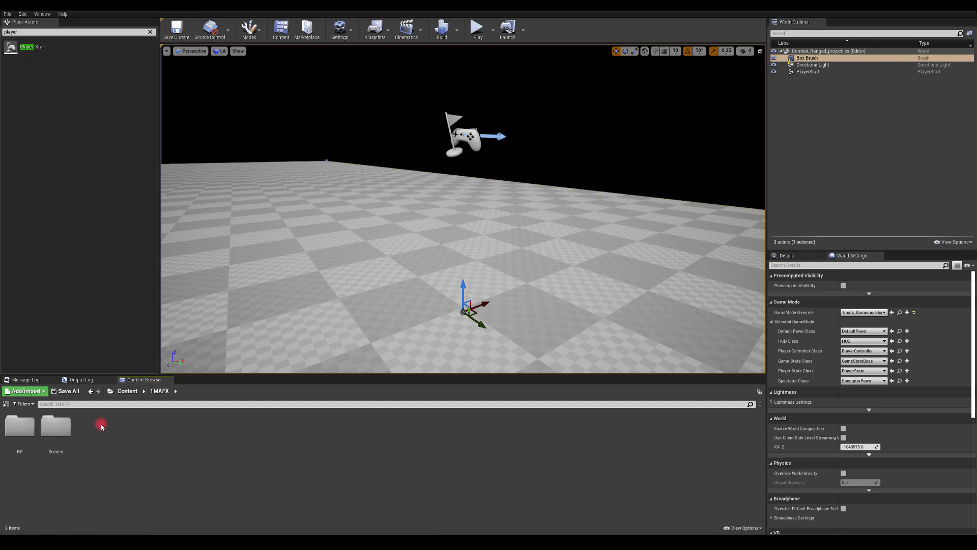
double_click(16, 426)
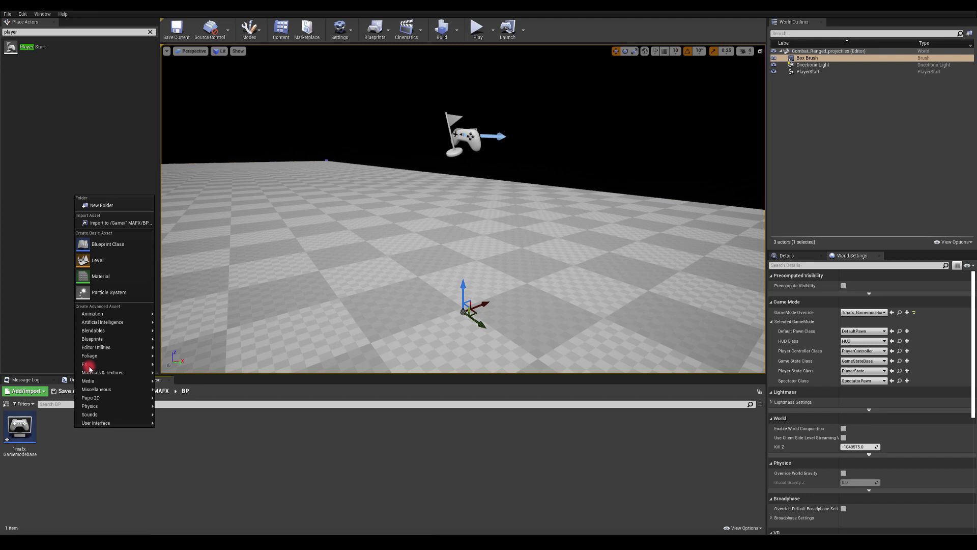
- Create a Character blueprint class named 1mafx_player
click(99, 244)
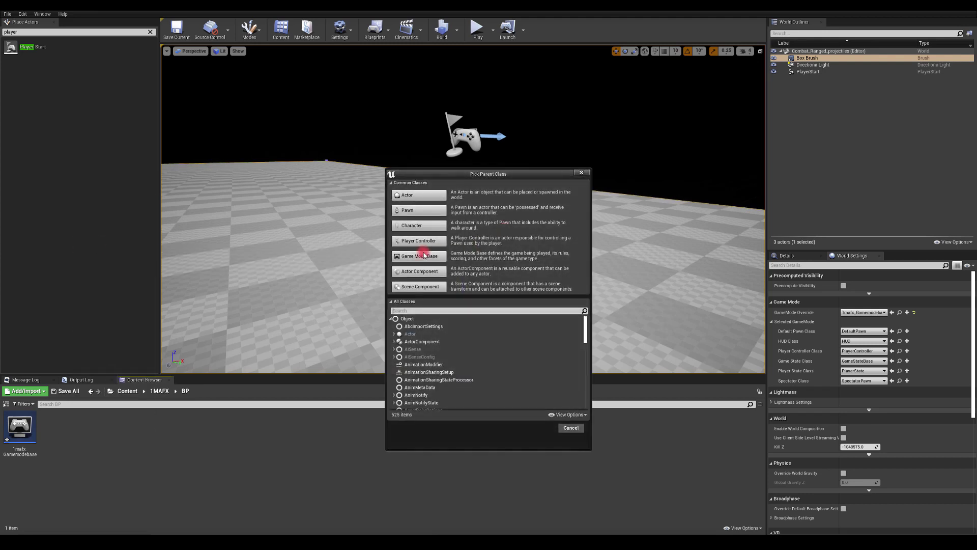
click(405, 226)
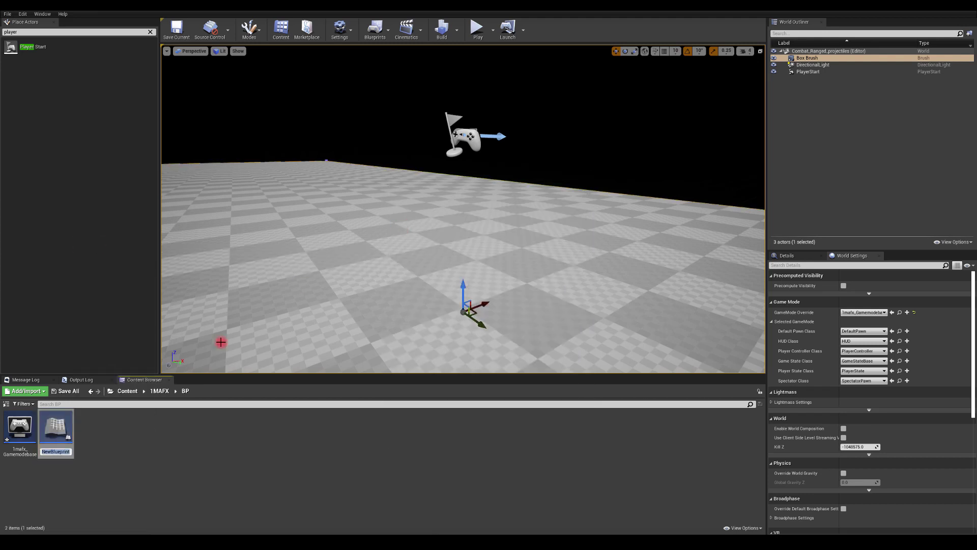
text(1mafx_C)
key(BackSpace)
text(player)
key(Return)
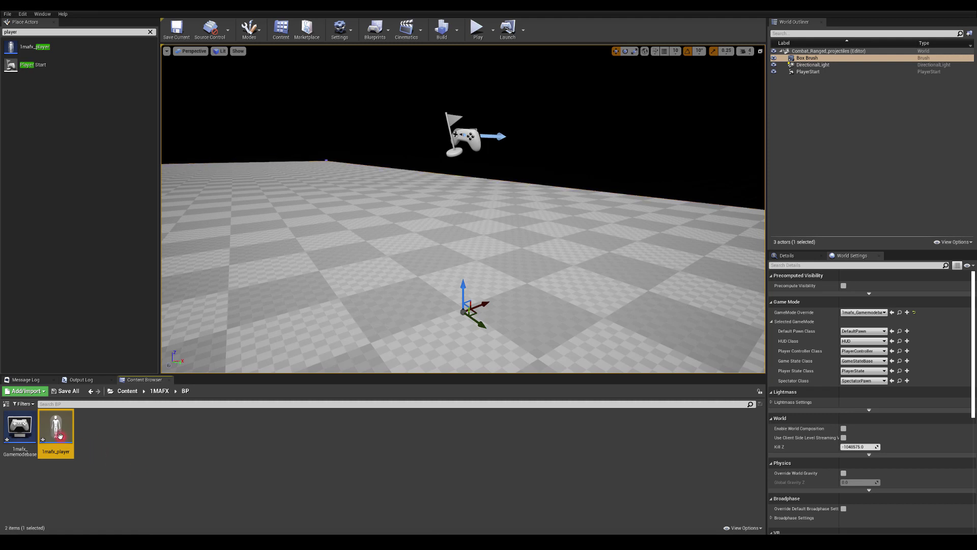
- Make 1mafx_player the Default Pawn Class and run a quick test play
drag(60, 436, 855, 330)
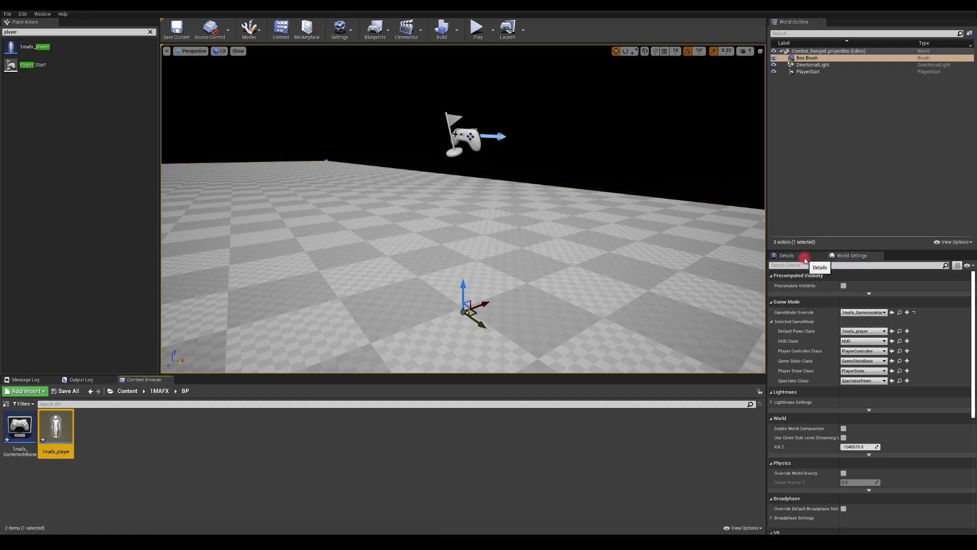
click(478, 28)
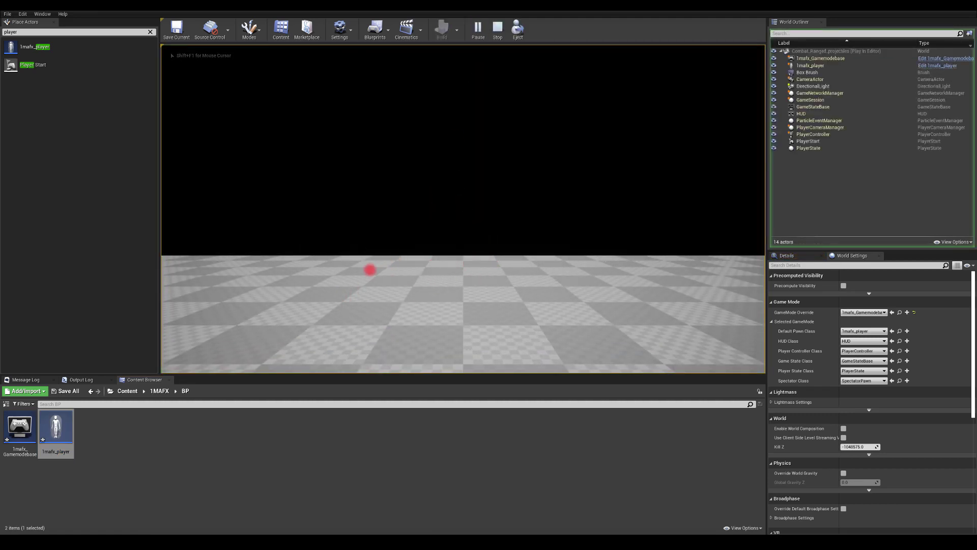
key(Escape)
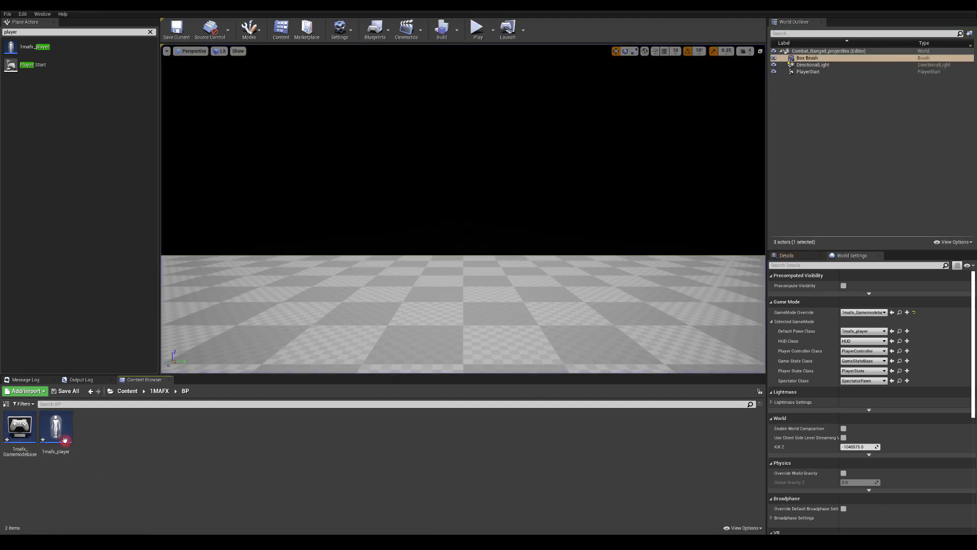
- Open 1mafx_player maximized and add a Skeletal Mesh component named SkeletalMesh
double_click(56, 431)
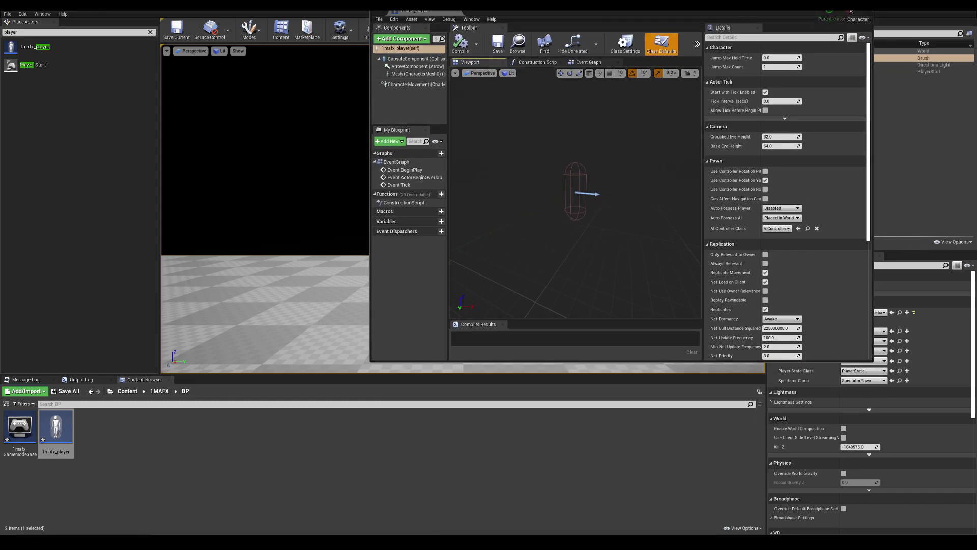
click(851, 10)
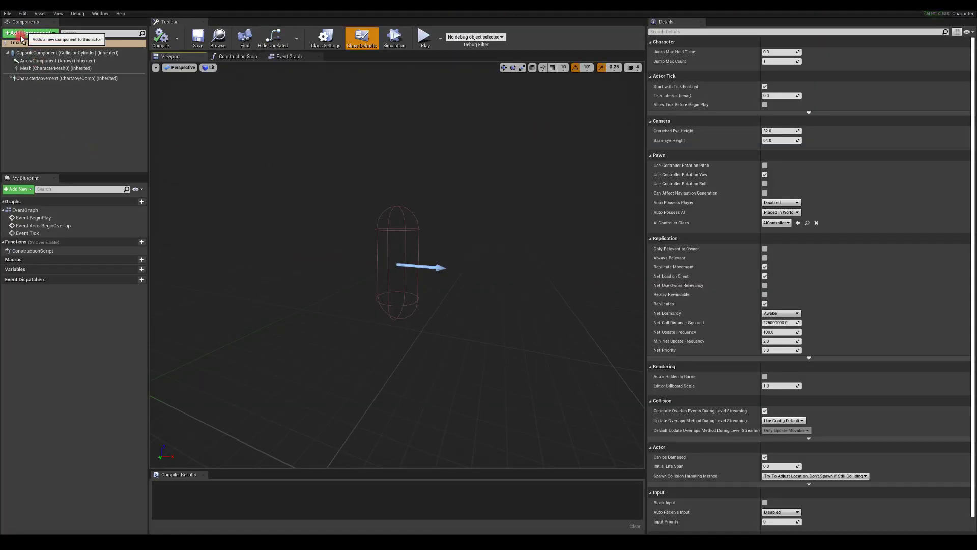
click(22, 34)
text(skele)
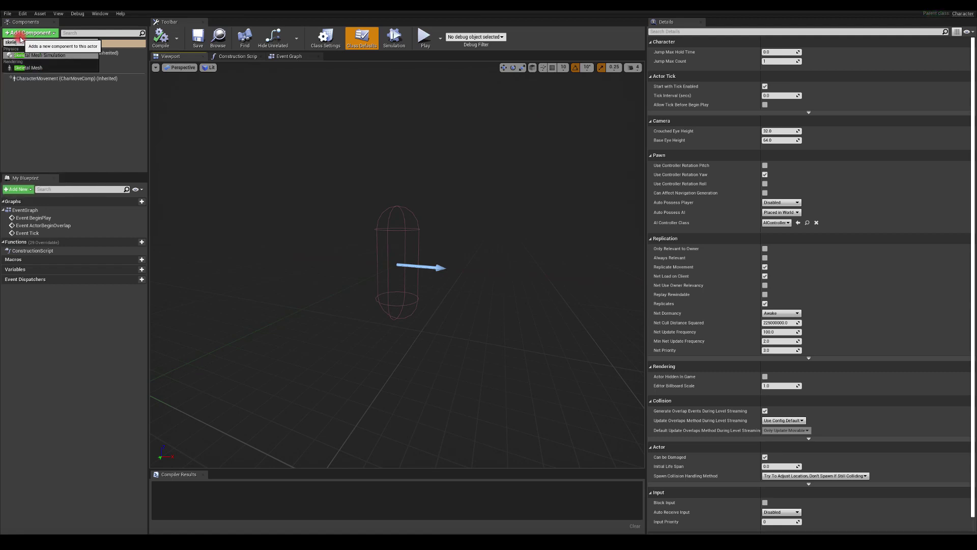
click(28, 68)
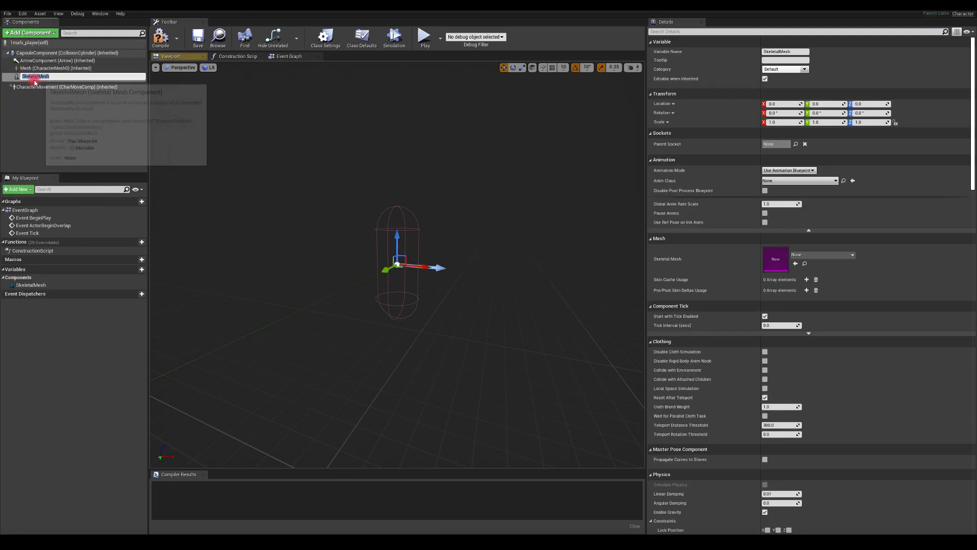
click(30, 76)
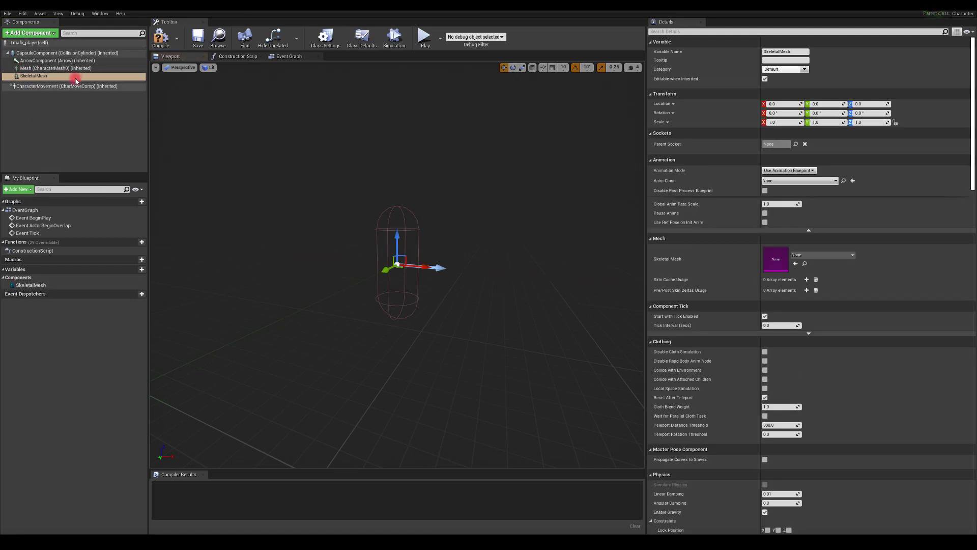
- Assign the Minion_Lane_Siege_Dawn mesh to the SkeletalMesh component
click(30, 74)
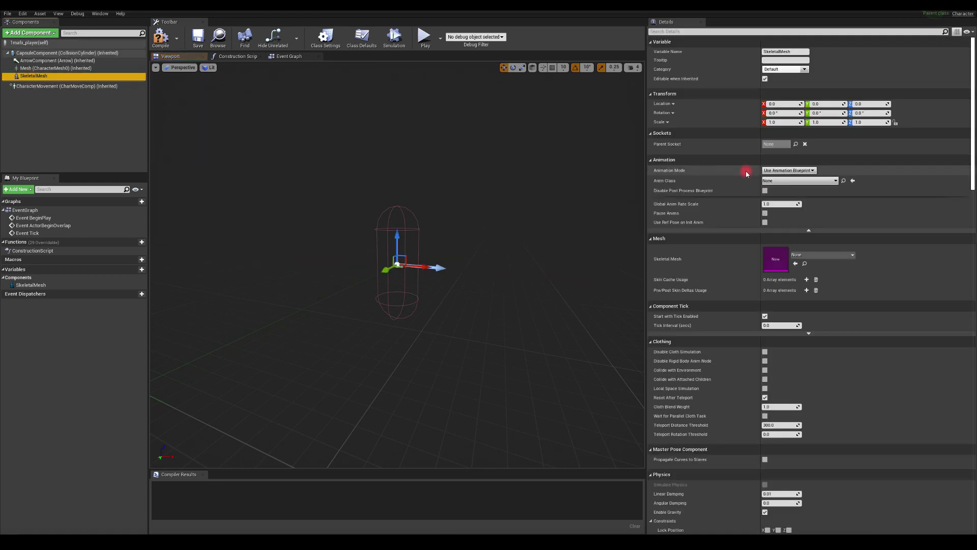
click(806, 254)
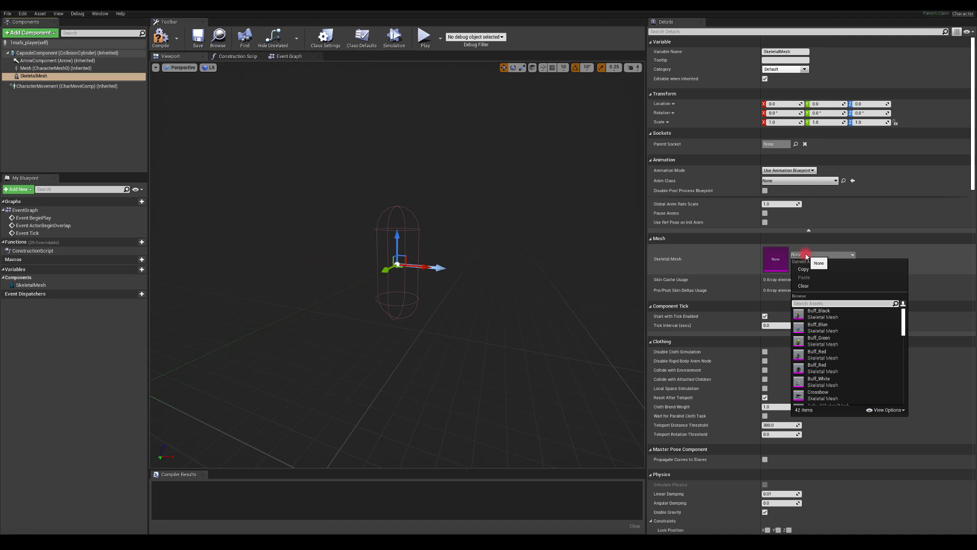
text(sig)
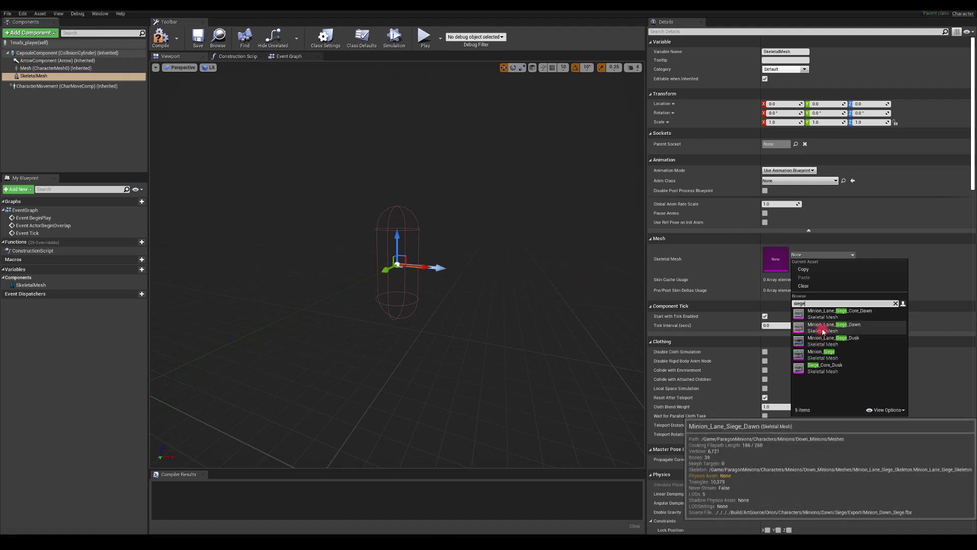
click(823, 328)
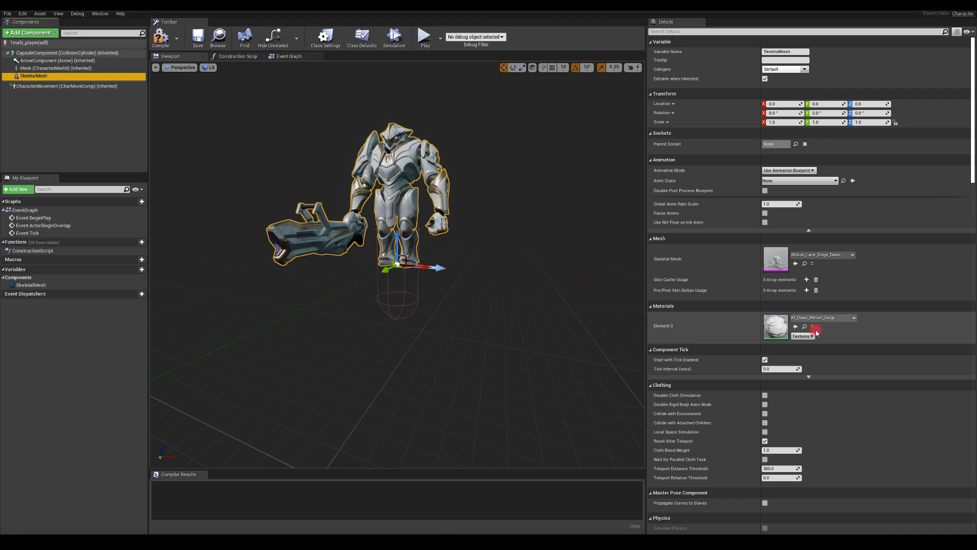
drag(442, 135, 626, 133)
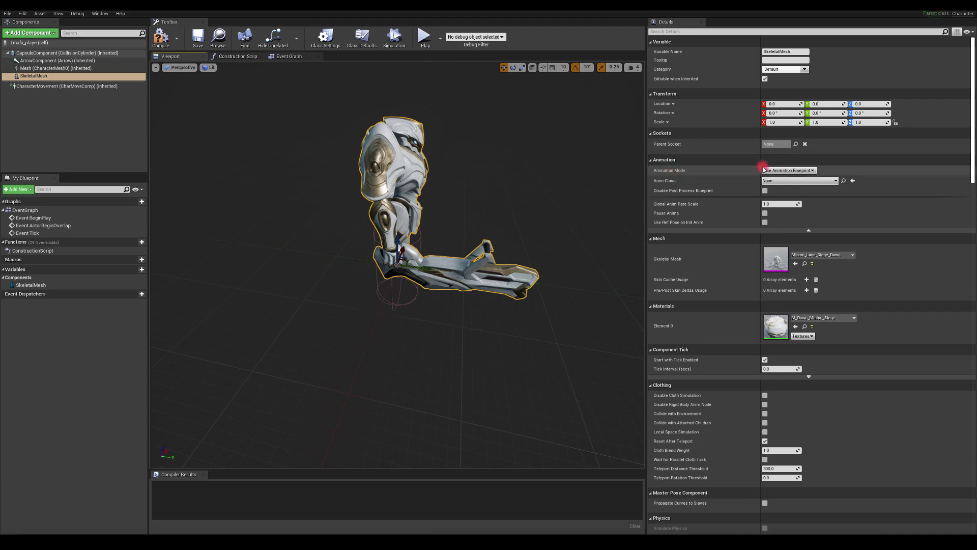
- Set SkeletalMesh Animation Mode to Use Animation Asset and compile 1mafx_player
click(788, 170)
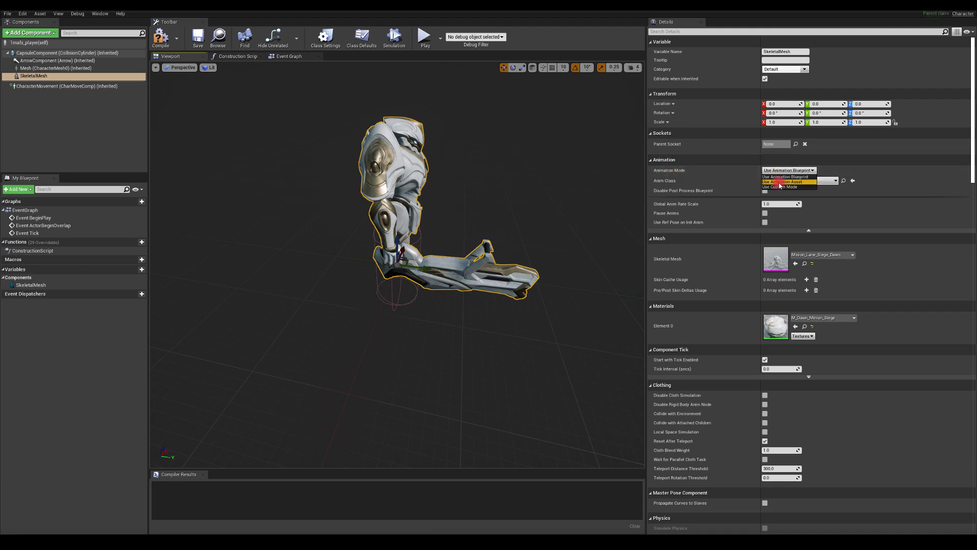
click(781, 182)
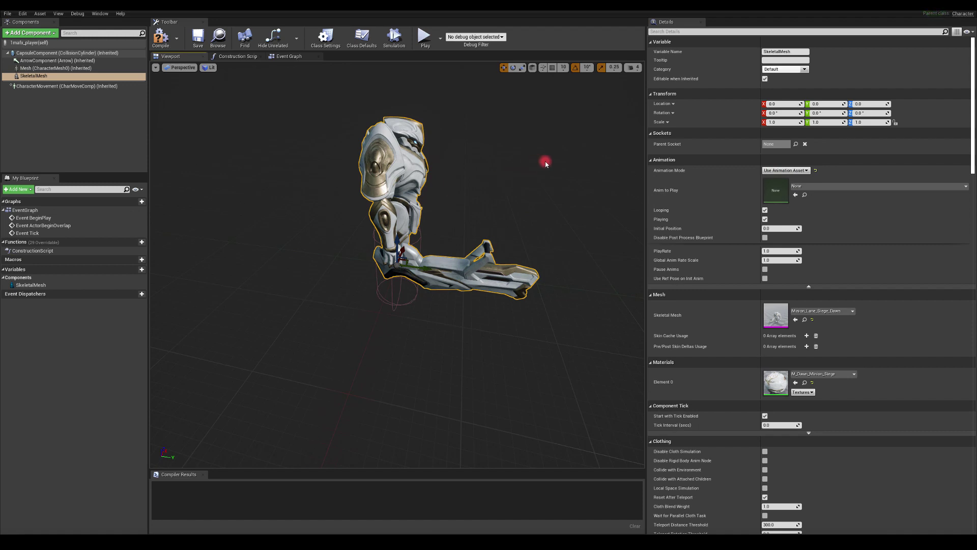
drag(545, 161, 531, 191)
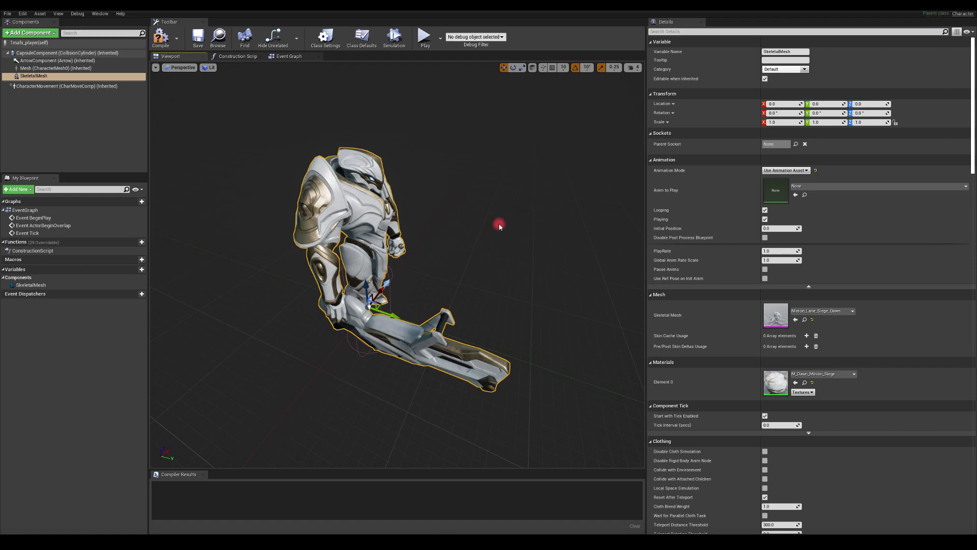
mouse_move(474, 243)
mouse_down()
mouse_move(404, 229)
mouse_move(506, 219)
mouse_move(493, 235)
mouse_move(541, 225)
mouse_move(478, 238)
mouse_up()
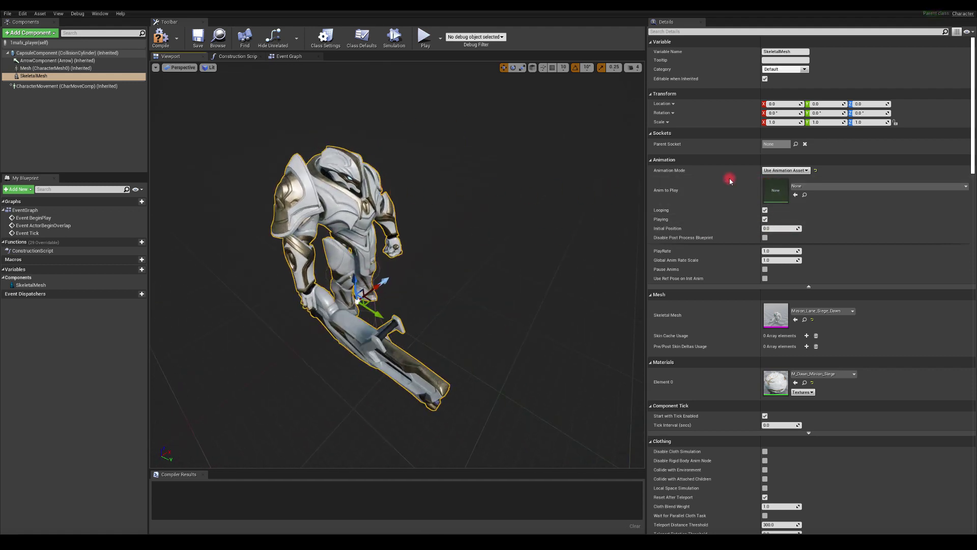
click(163, 38)
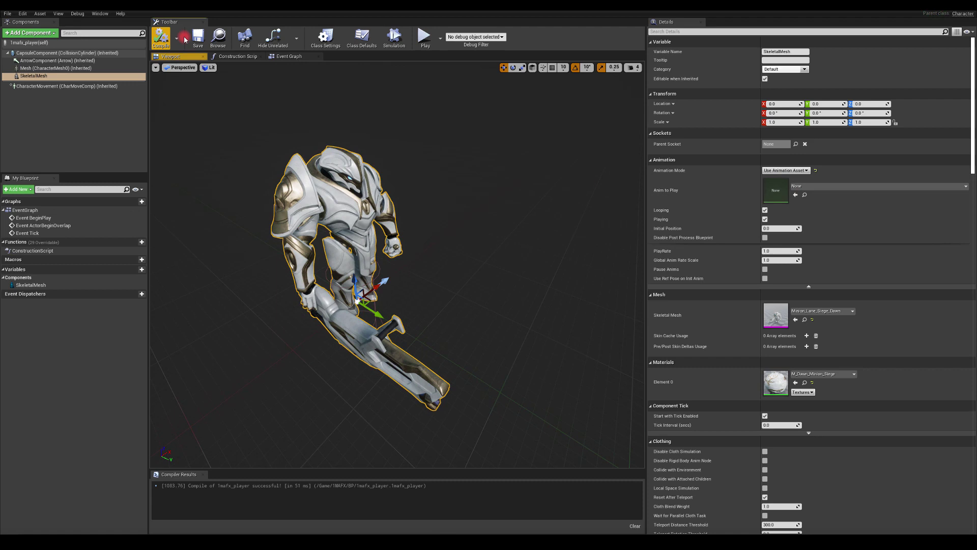
click(776, 182)
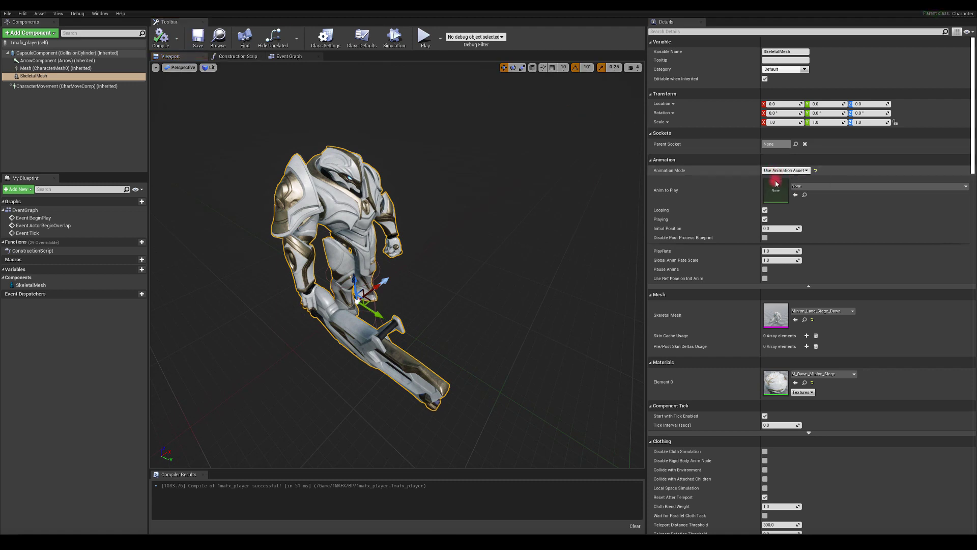
- Add a Camera component attached to the CapsuleComponent
click(18, 32)
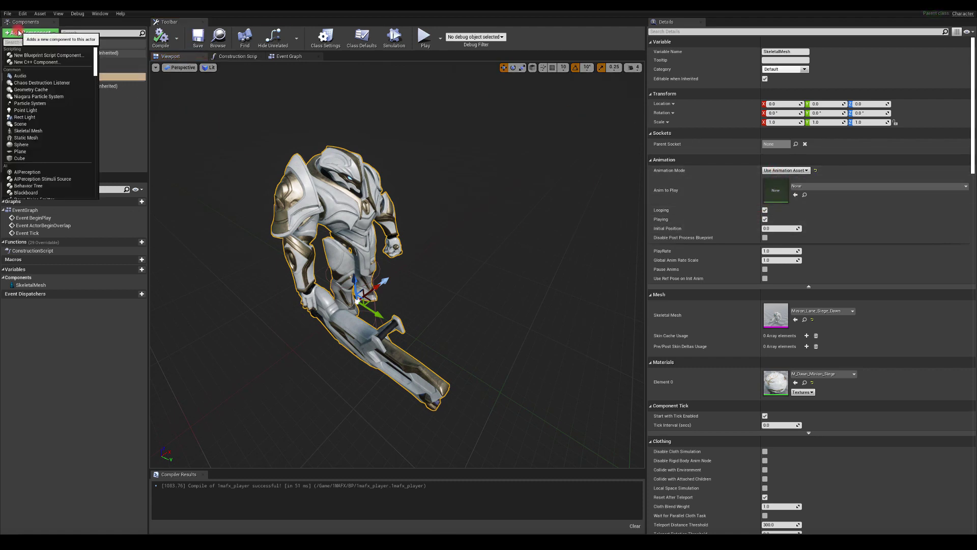
text(camera)
click(21, 55)
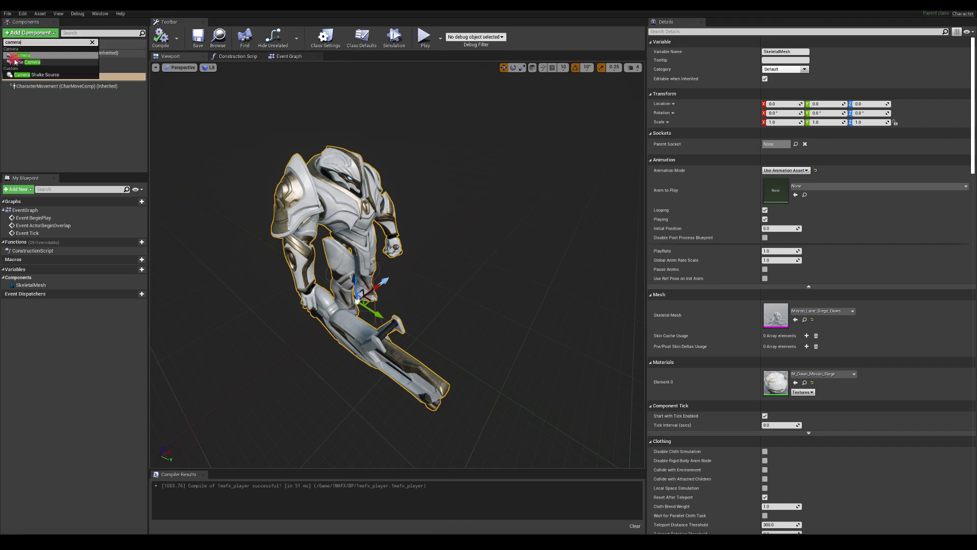
drag(23, 85, 24, 56)
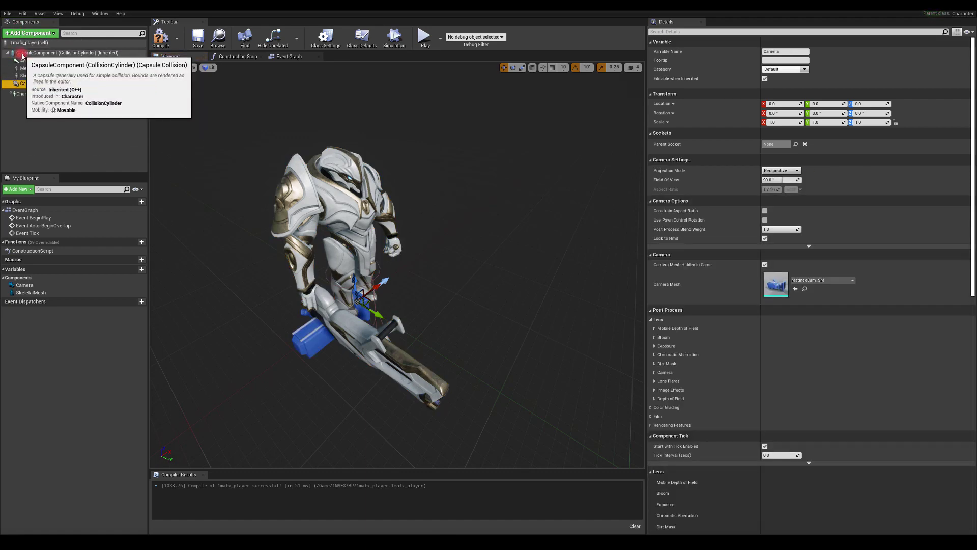
click(21, 84)
drag(22, 84, 25, 92)
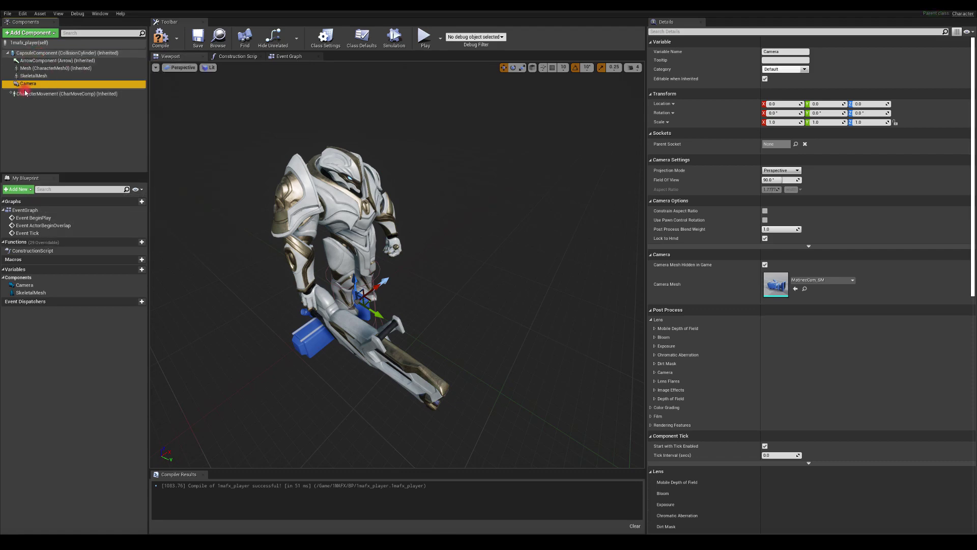
- Compile the blueprint and place a 1mafx_player instance in the level
click(159, 39)
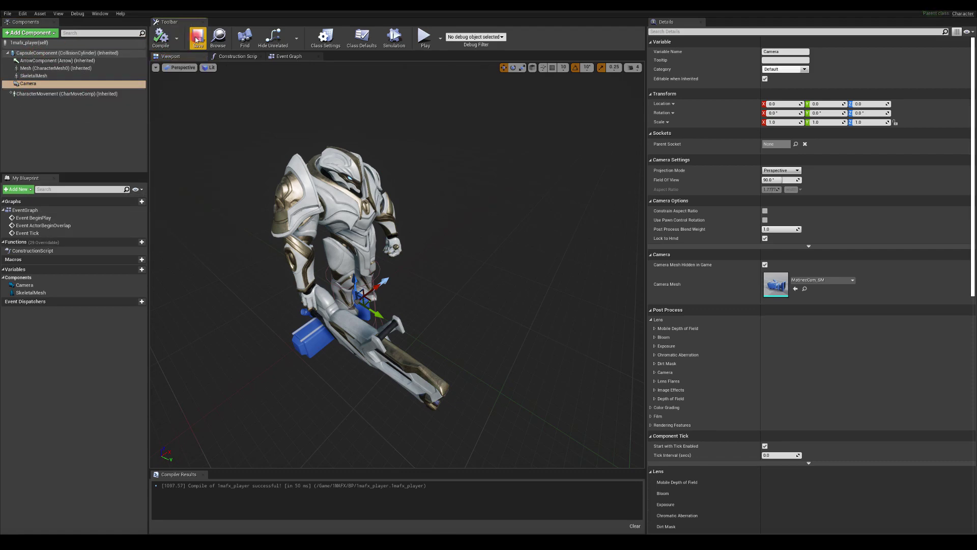
drag(290, 5, 595, 35)
drag(60, 410, 308, 303)
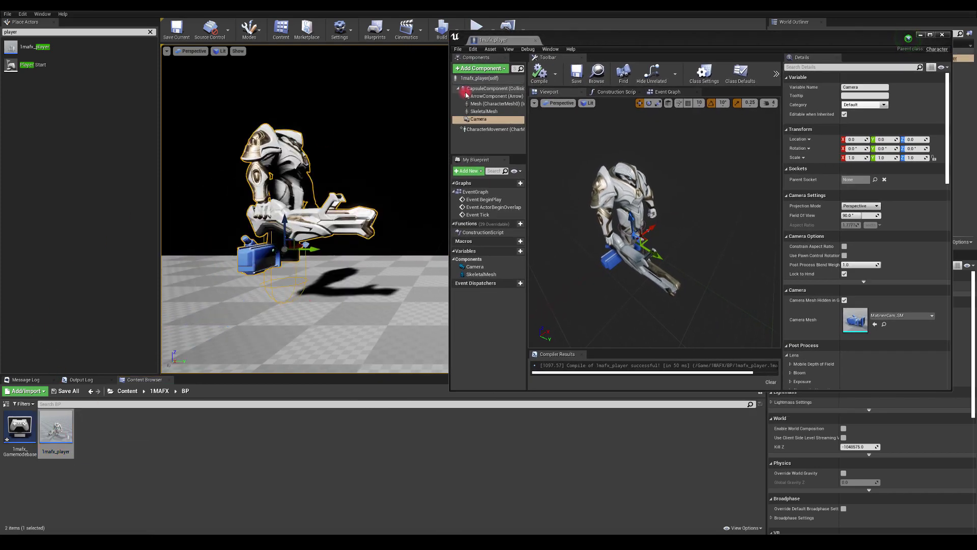
- Move the Camera back and up from the character and tilt it down 20 degrees
drag(589, 42, 197, 70)
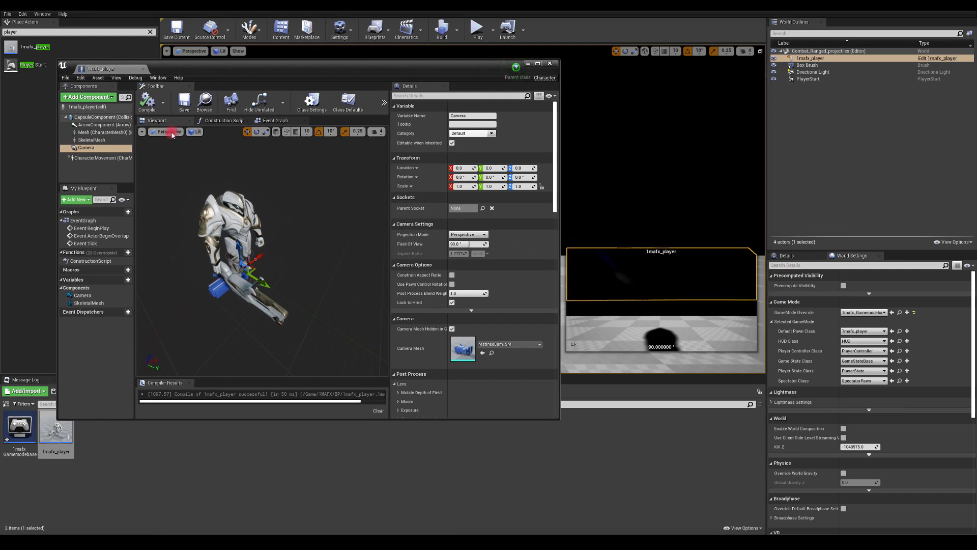
click(676, 255)
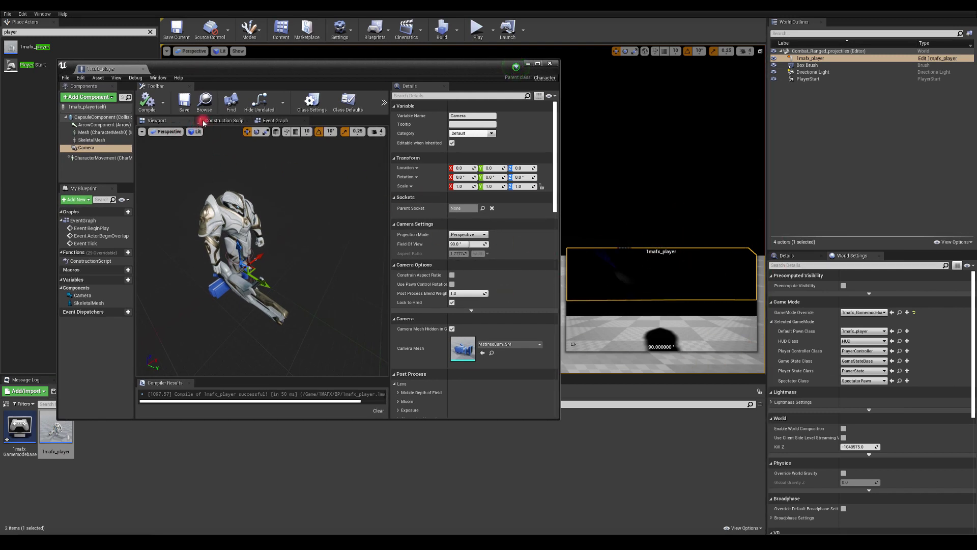
click(96, 133)
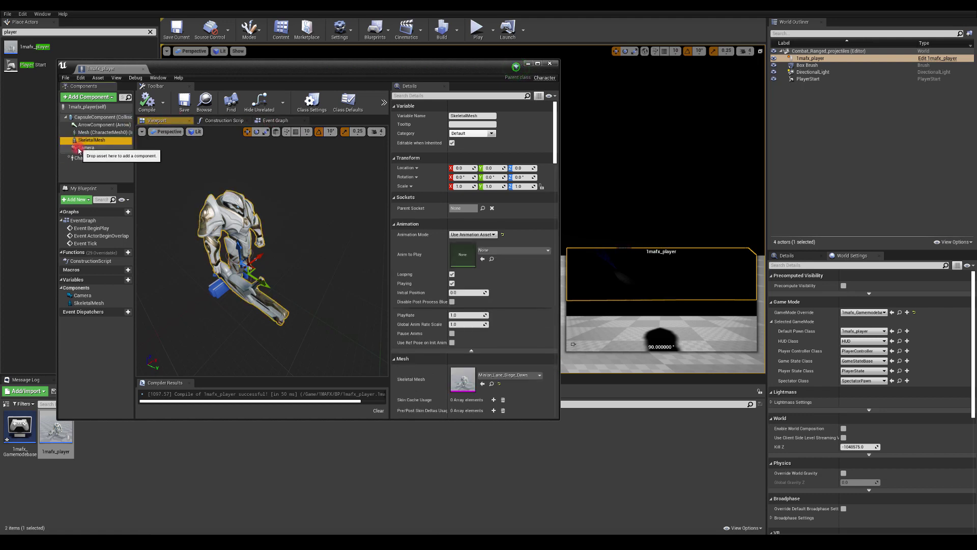
click(86, 148)
scroll(247, 184, down, 3)
drag(247, 183, 267, 257)
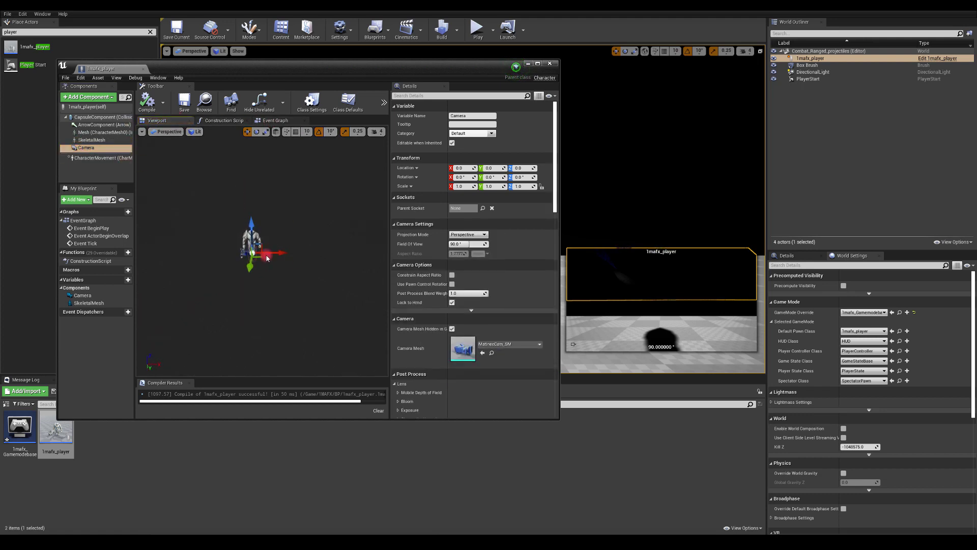
click(569, 254)
drag(250, 252, 214, 200)
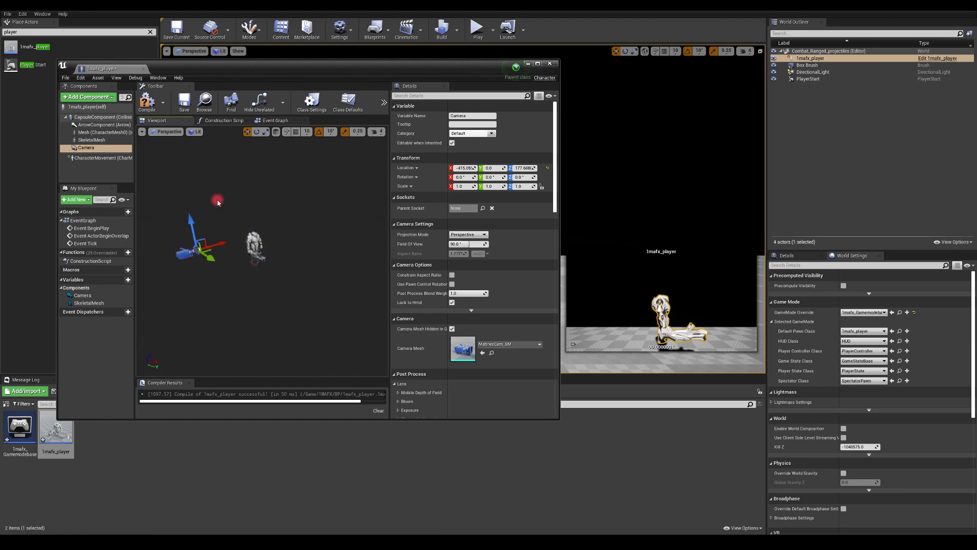
key(e)
drag(158, 219, 188, 197)
key(w)
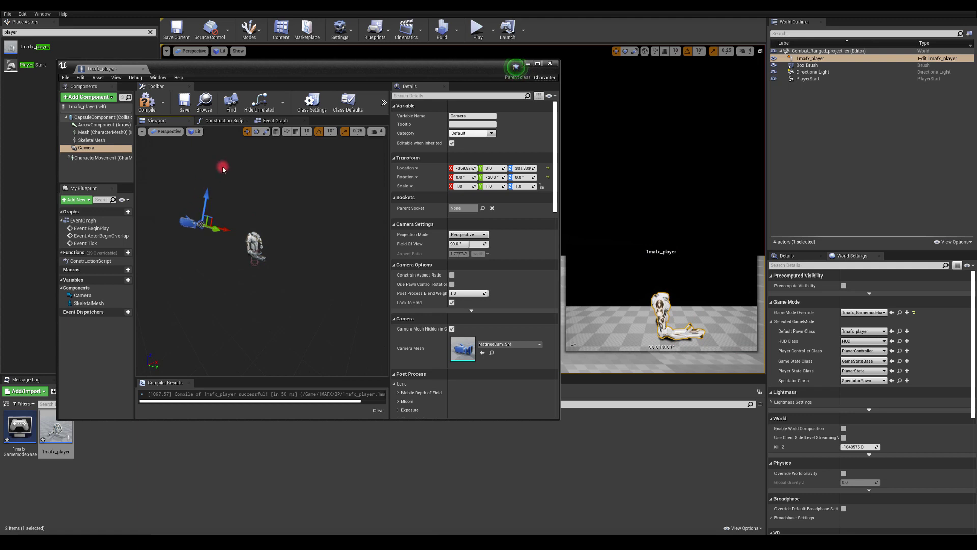
- In local space, turn the Camera about 30 degrees sideways and pull it farther back
click(278, 132)
click(309, 132)
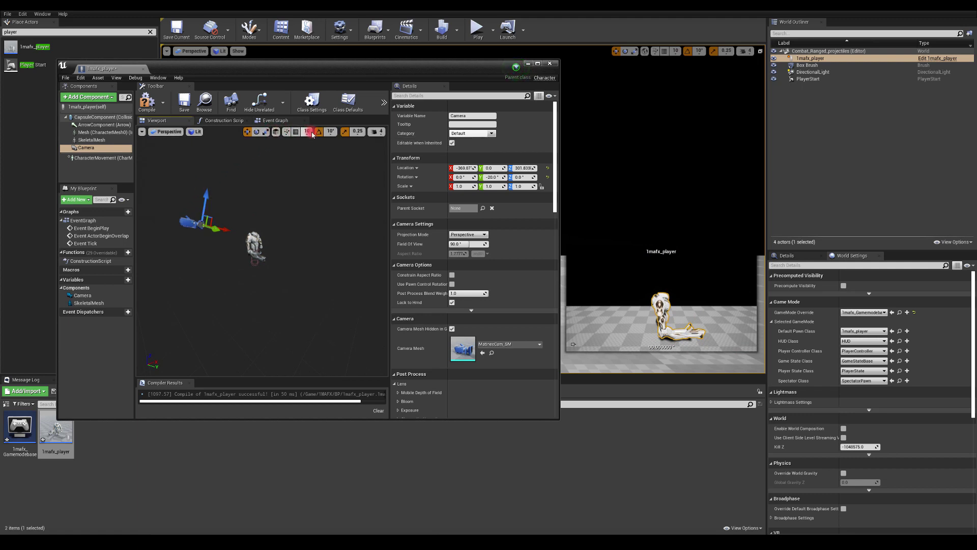
key(e)
mouse_move(196, 224)
mouse_down()
mouse_move(179, 214)
mouse_move(156, 222)
mouse_move(189, 226)
mouse_up()
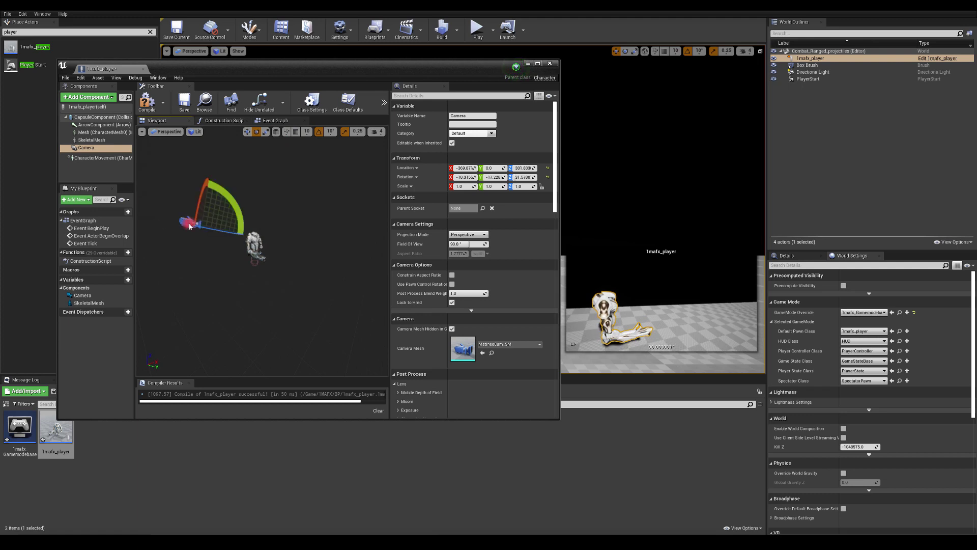
key(ctrl+z)
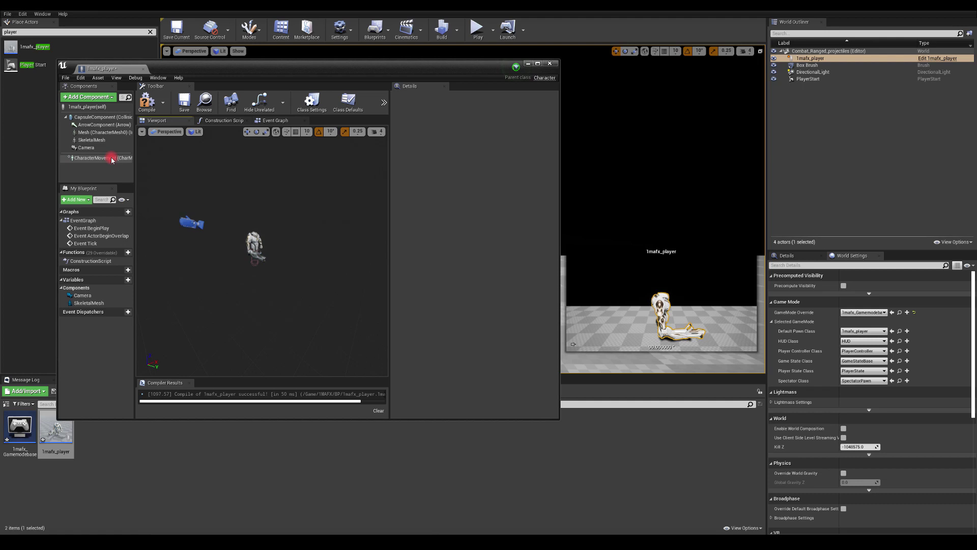
click(87, 148)
drag(192, 236, 160, 235)
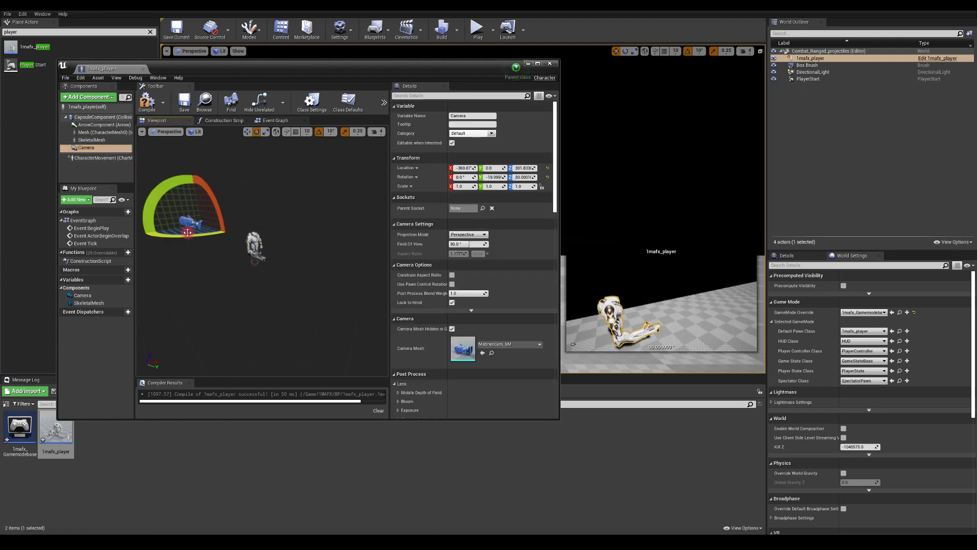
key(w)
drag(231, 226, 202, 232)
- Compile and save the player blueprint, then close its editor
key(e)
key(w)
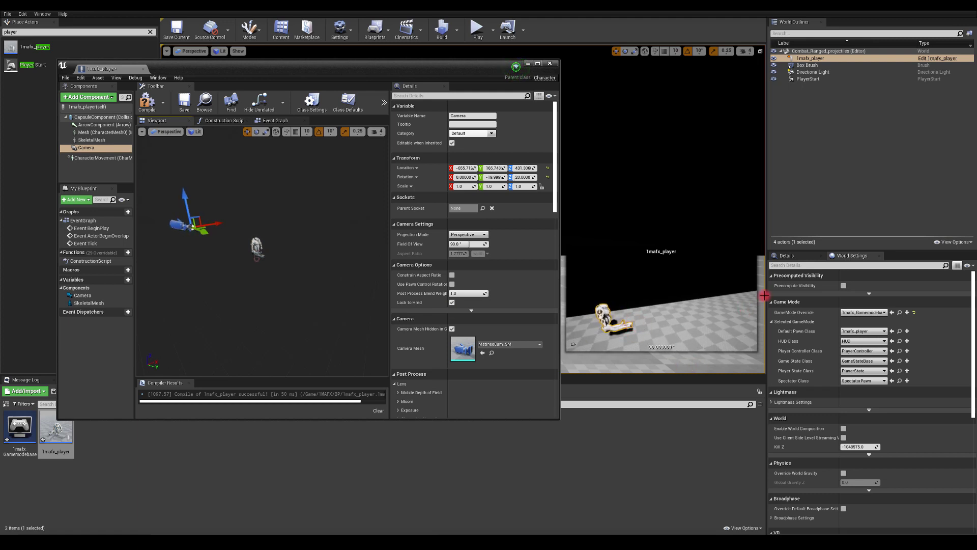
click(146, 100)
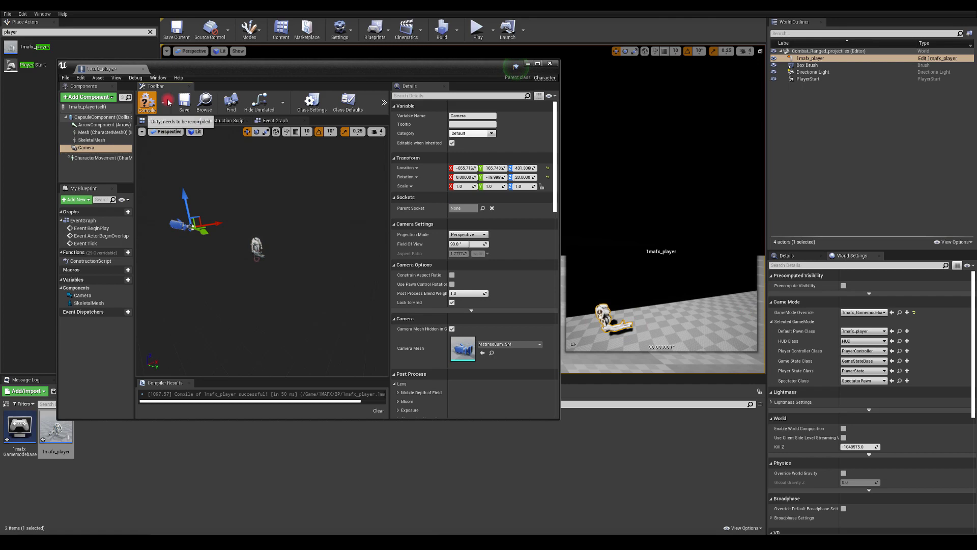
click(185, 101)
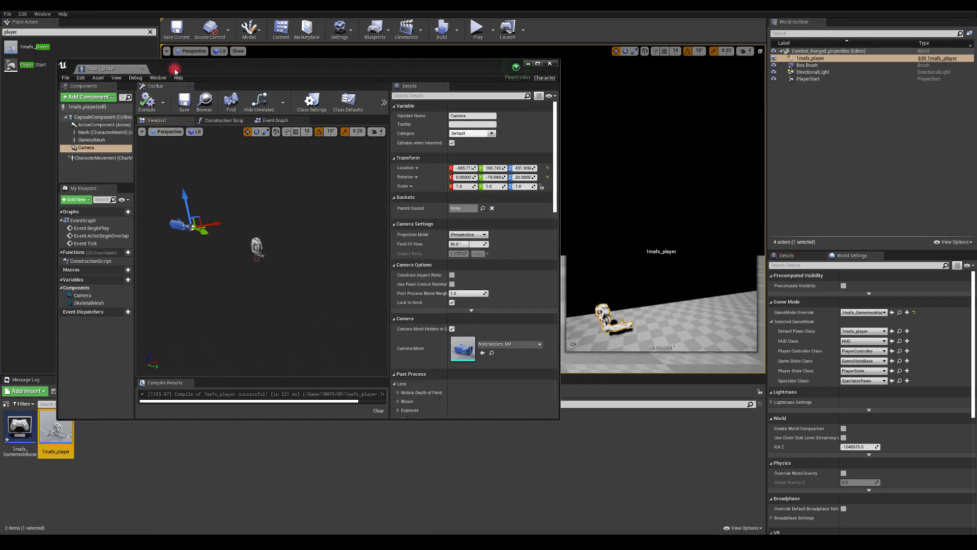
click(550, 64)
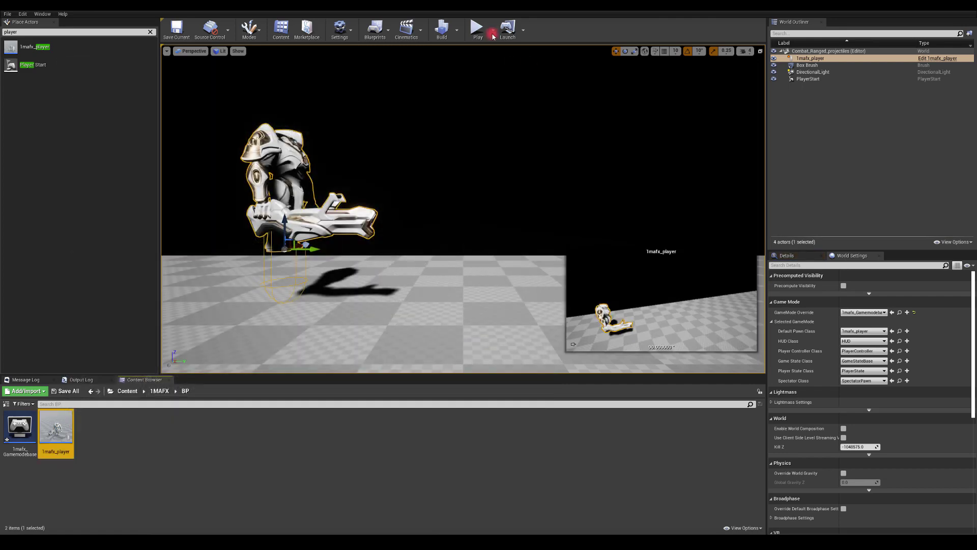
- Play-test briefly, then delete the placed 1mafx_player instance from the level
click(478, 28)
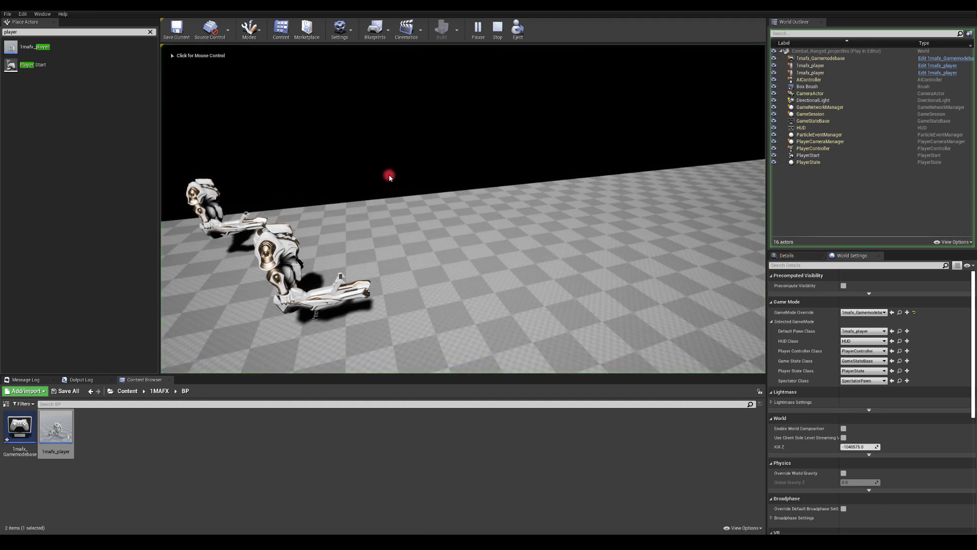
key(Escape)
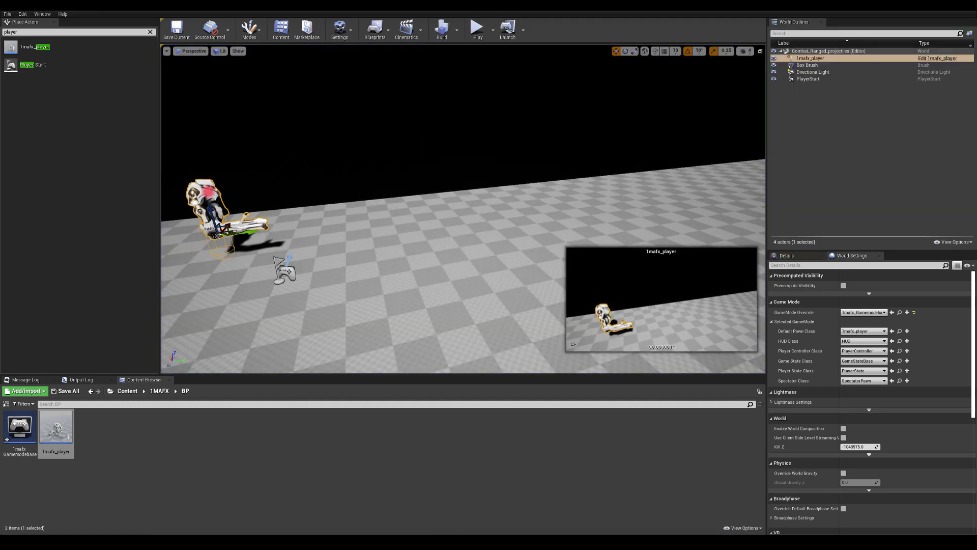
key(Delete)
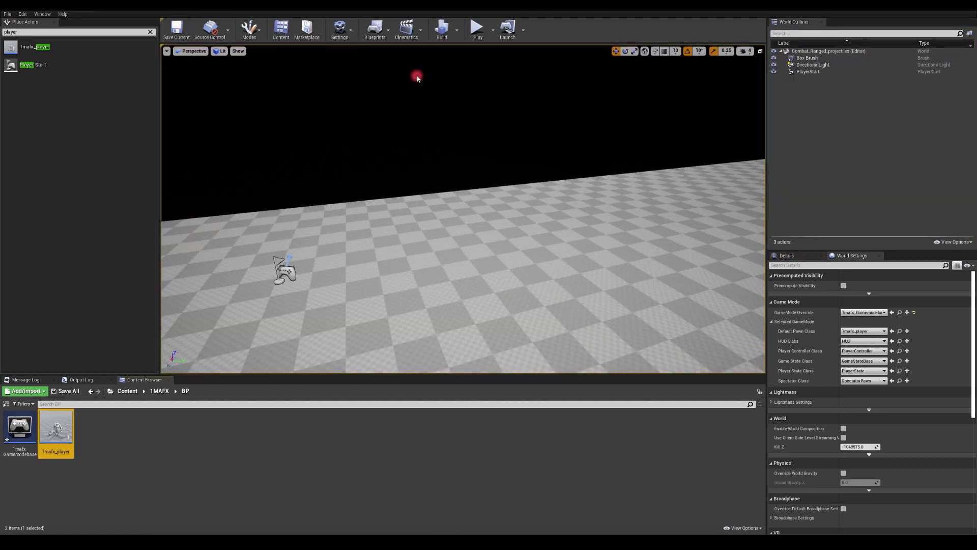
click(150, 32)
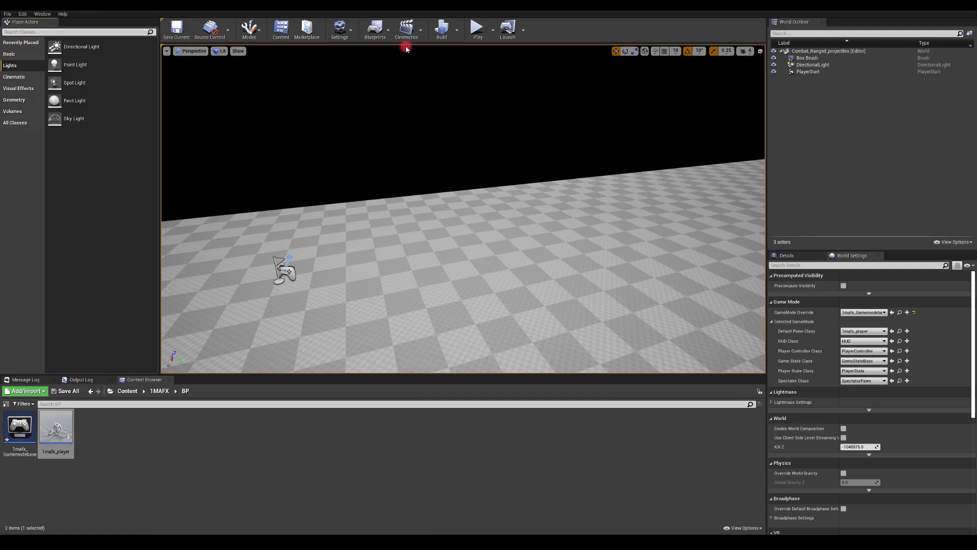
- Play-test again through the player camera, then reopen the 1mafx_player Blueprint
click(478, 28)
click(441, 189)
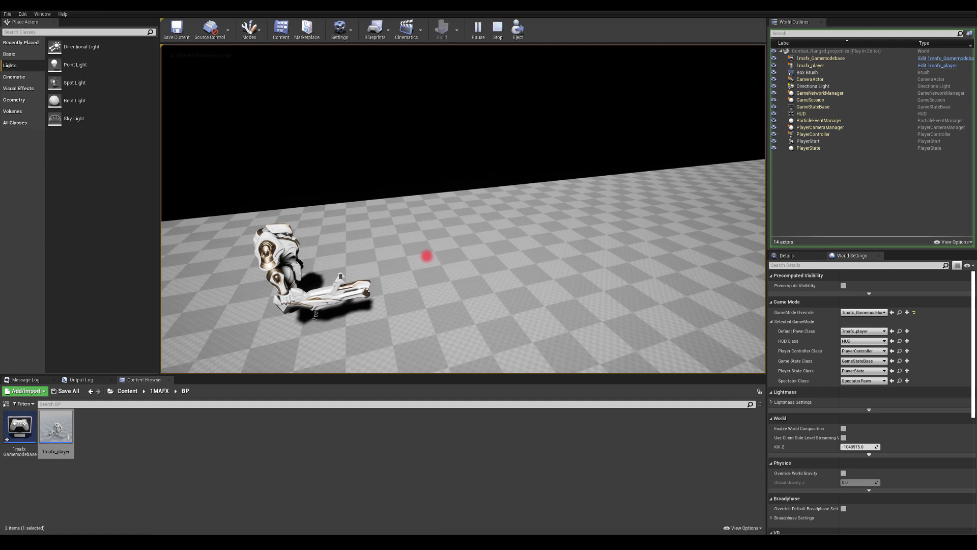
key(Escape)
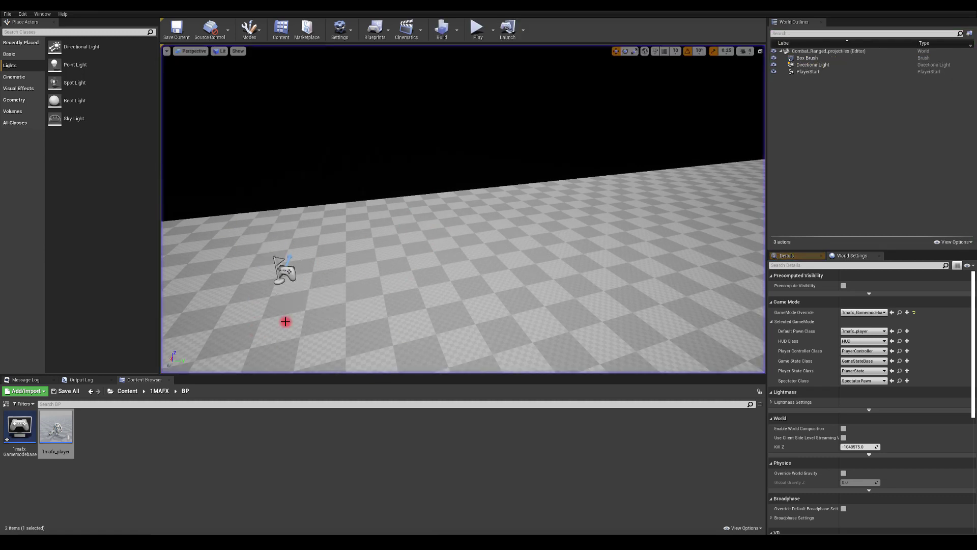
double_click(66, 425)
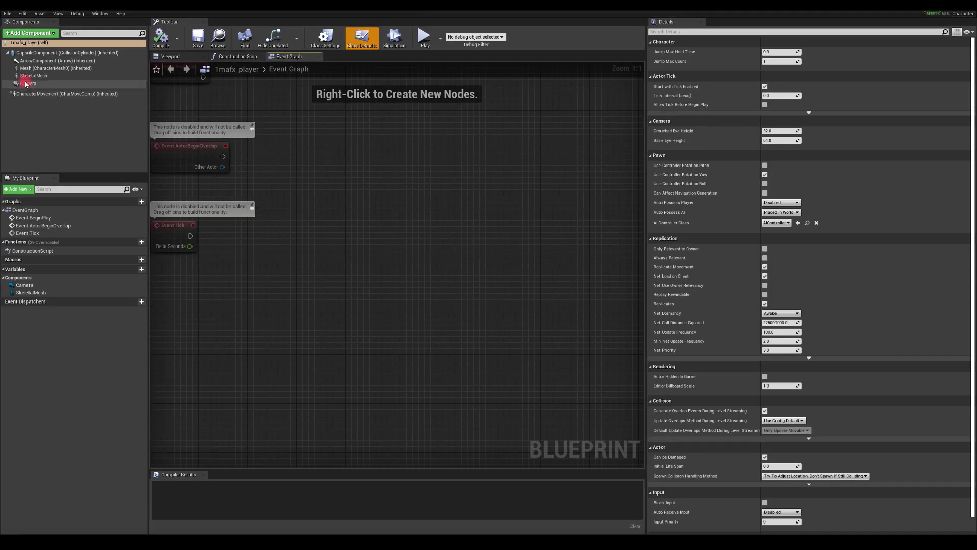
- With SkeletalMesh selected, browse to ParagonMinions > Characters > Minions > Down_Minions > Animations > Siege
click(32, 75)
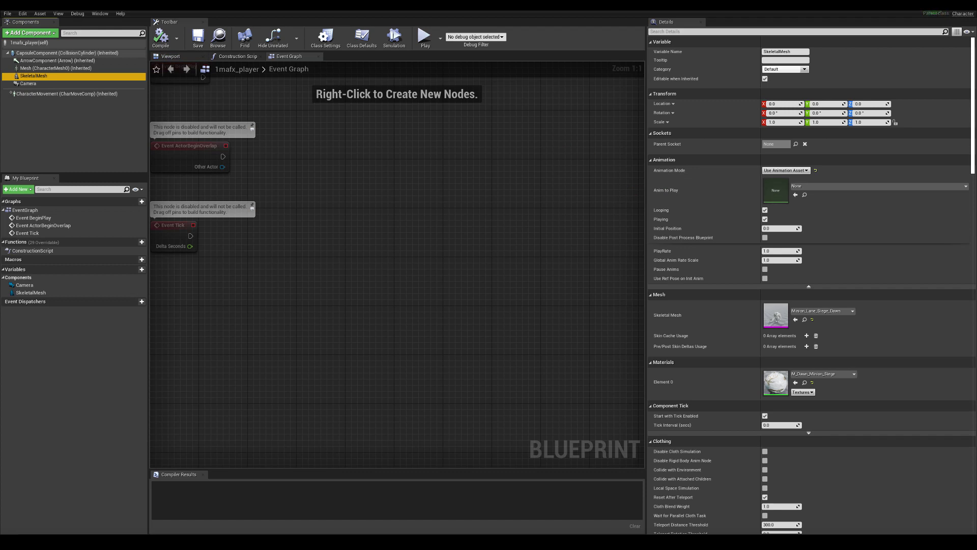
drag(468, 13, 607, 45)
click(98, 392)
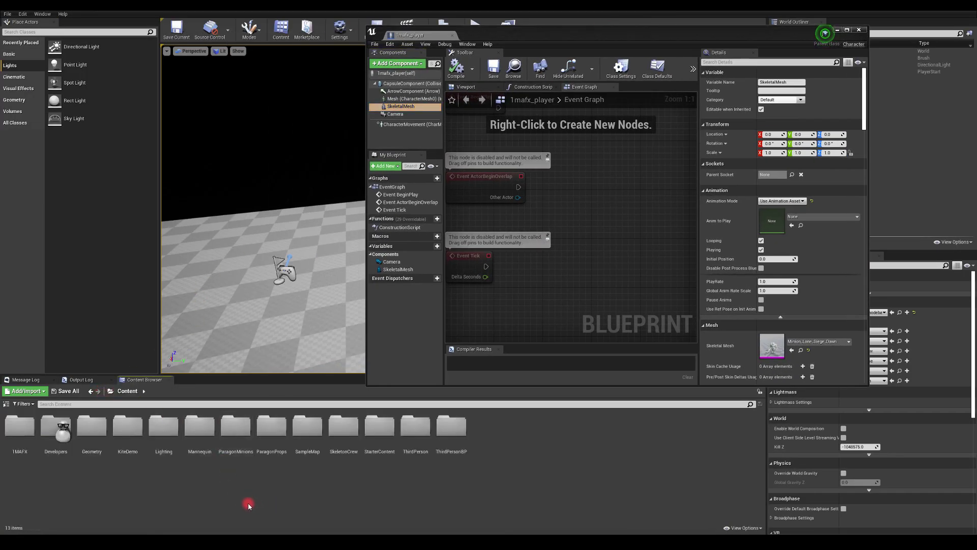
double_click(235, 433)
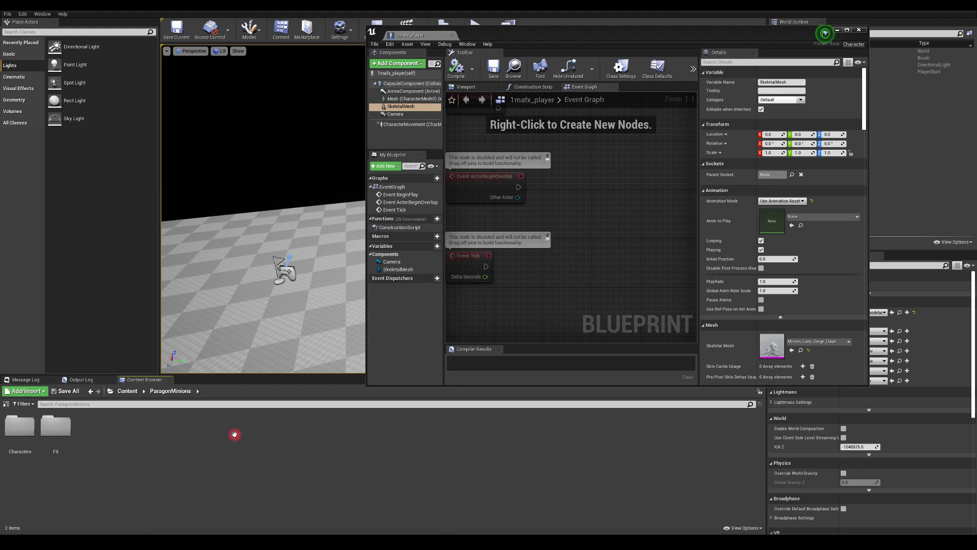
double_click(20, 428)
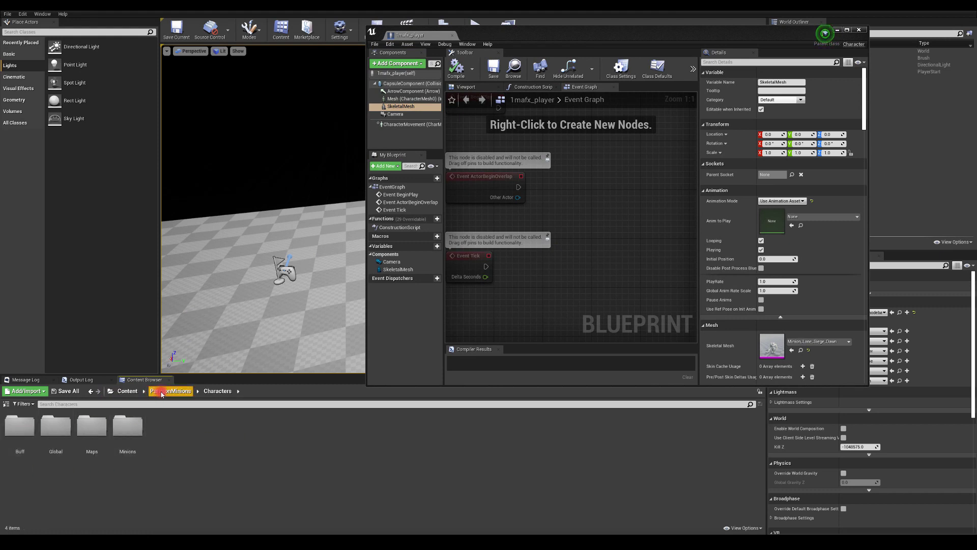
double_click(130, 439)
double_click(27, 424)
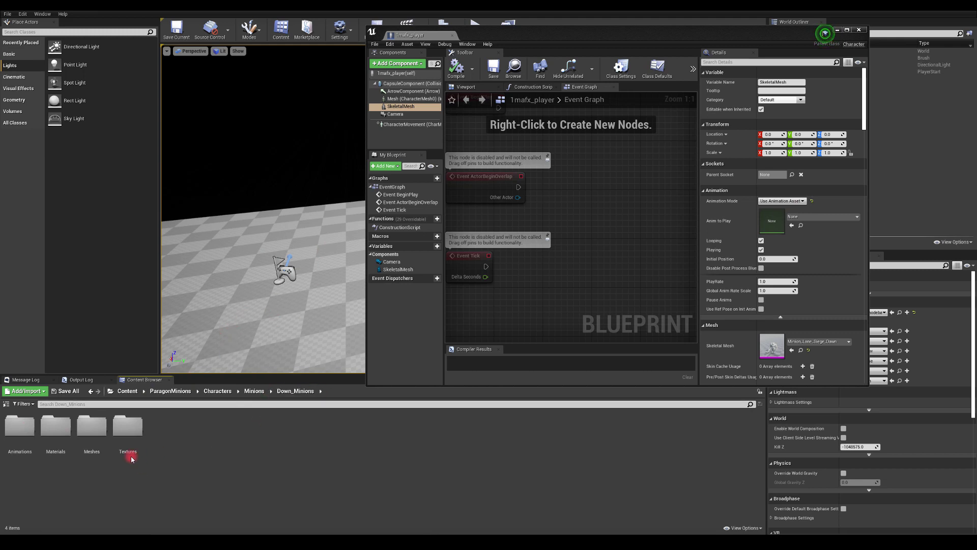
double_click(96, 430)
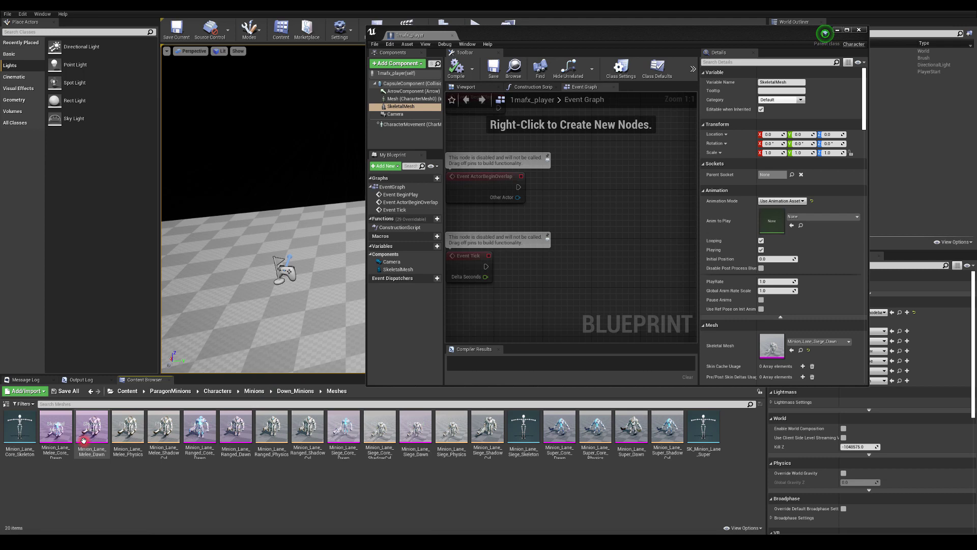
click(283, 393)
double_click(19, 433)
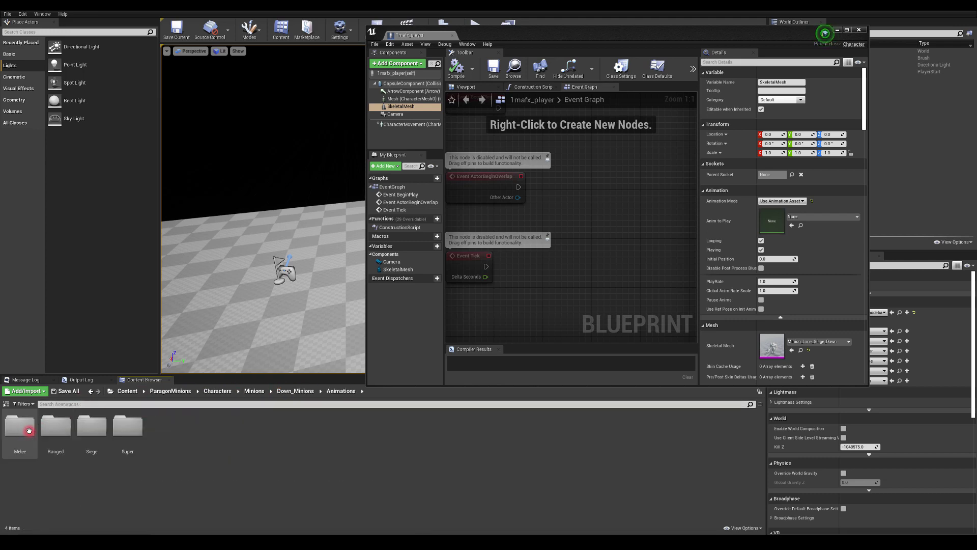
double_click(94, 439)
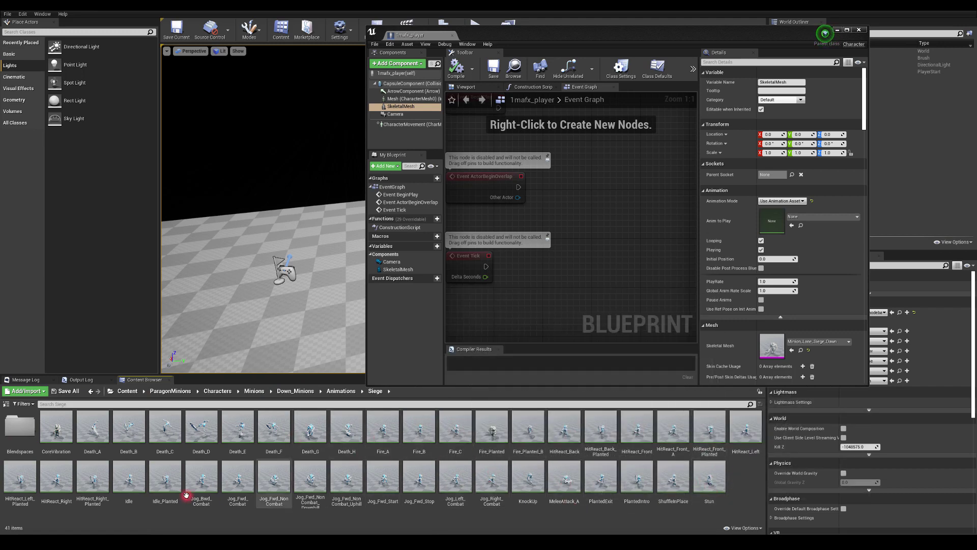
- Set Idle as the SkeletalMesh's Anim to Play, then compile and save
drag(129, 479, 772, 223)
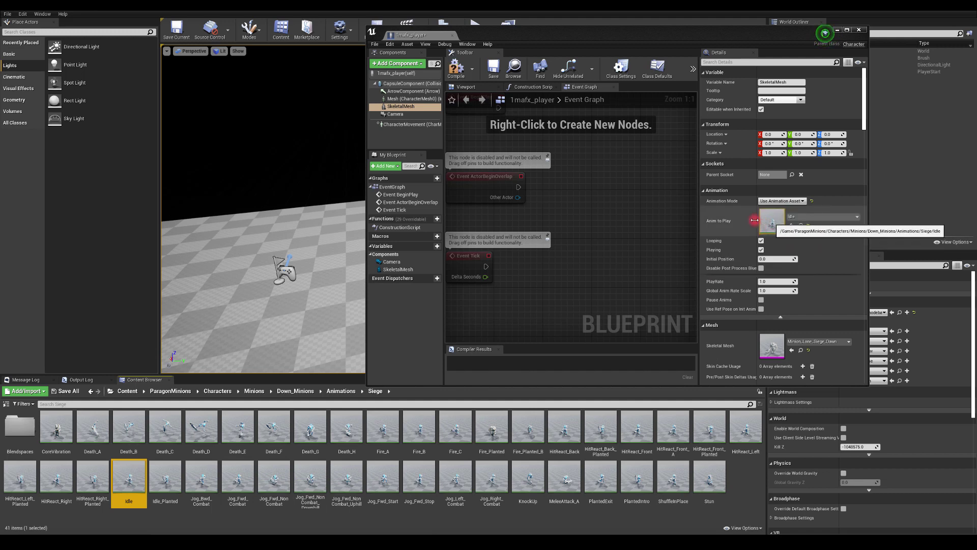
click(463, 70)
click(494, 68)
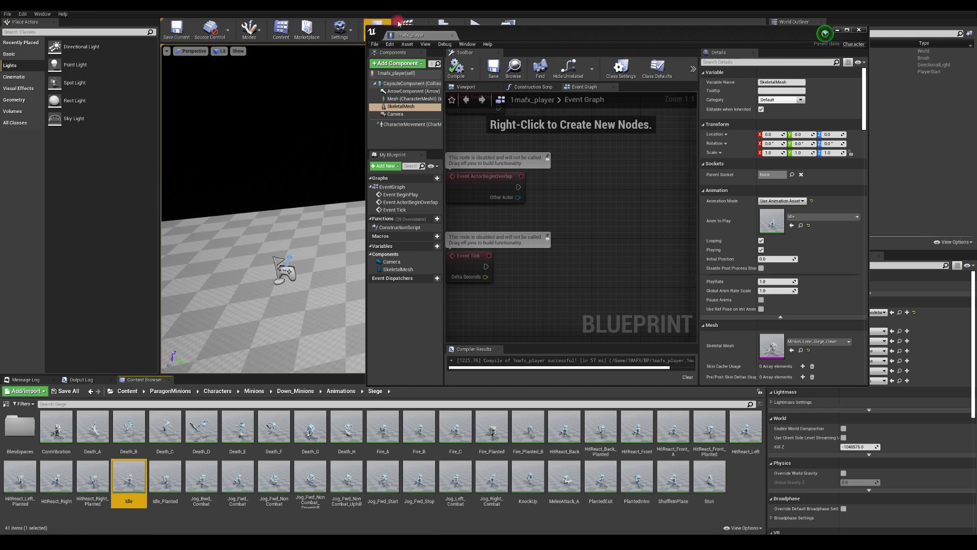
- Move the Blueprint window aside and play-test the idling siege minion, then stop
drag(517, 36, 586, 139)
drag(467, 142, 275, 3)
key(alt+Tab)
click(473, 26)
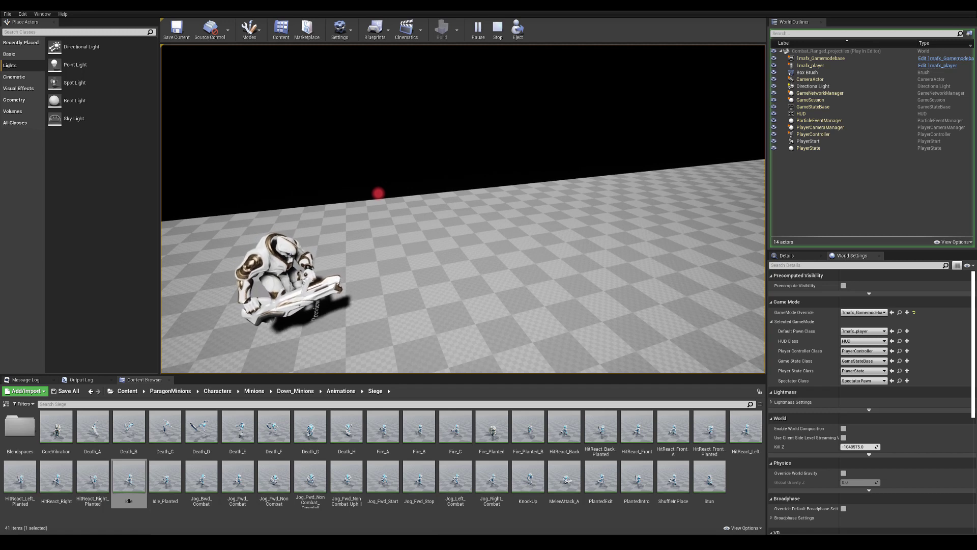
key(Escape)
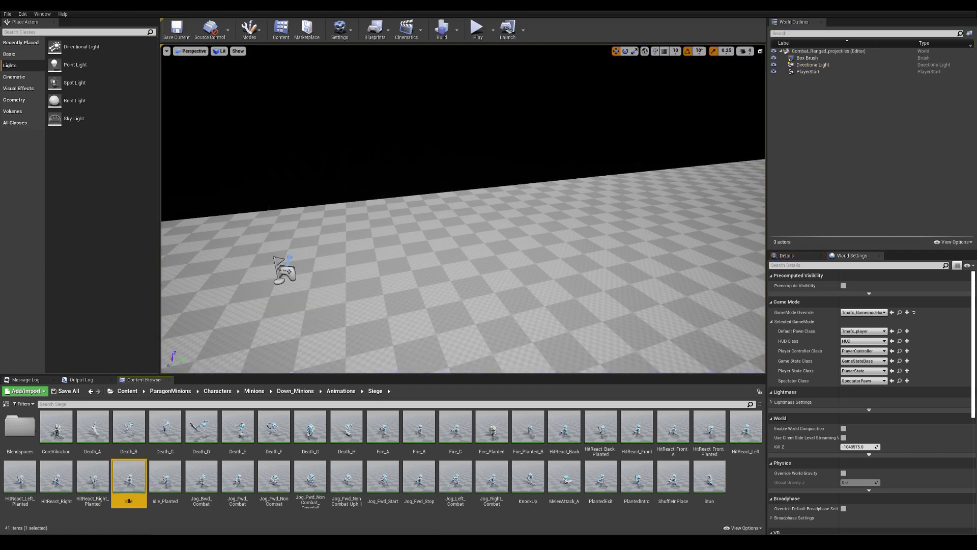
- Add a Z key input event below the existing events in the Event Graph
click(130, 11)
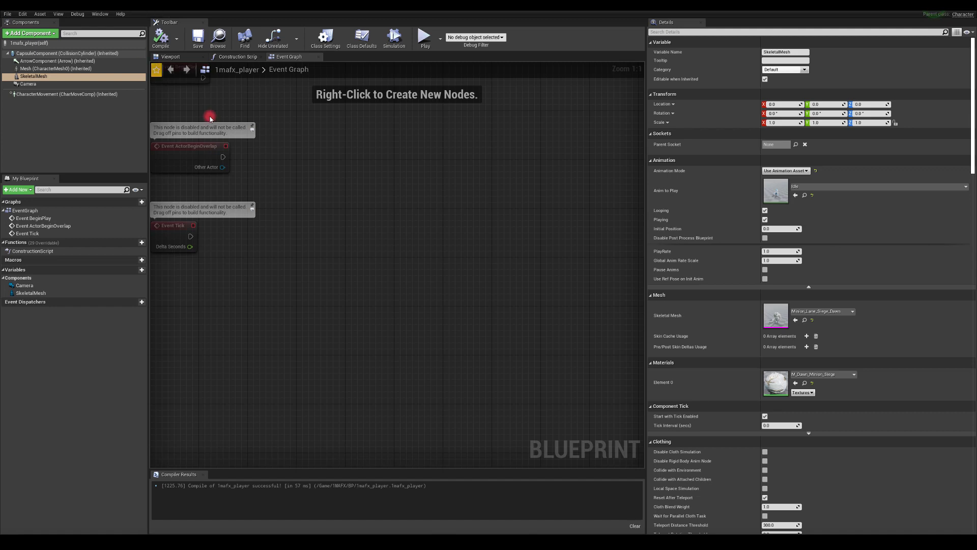
right_drag(209, 120, 371, 255)
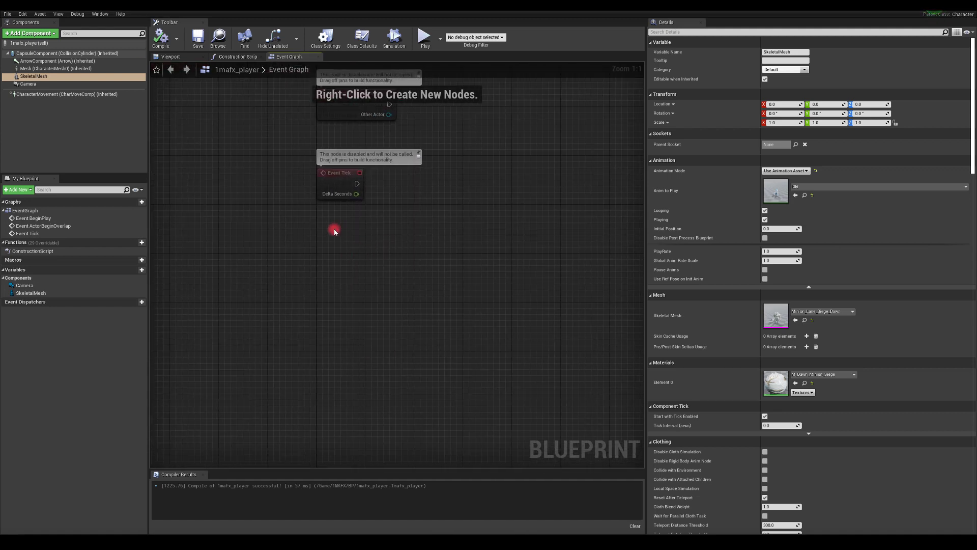
right_click(374, 260)
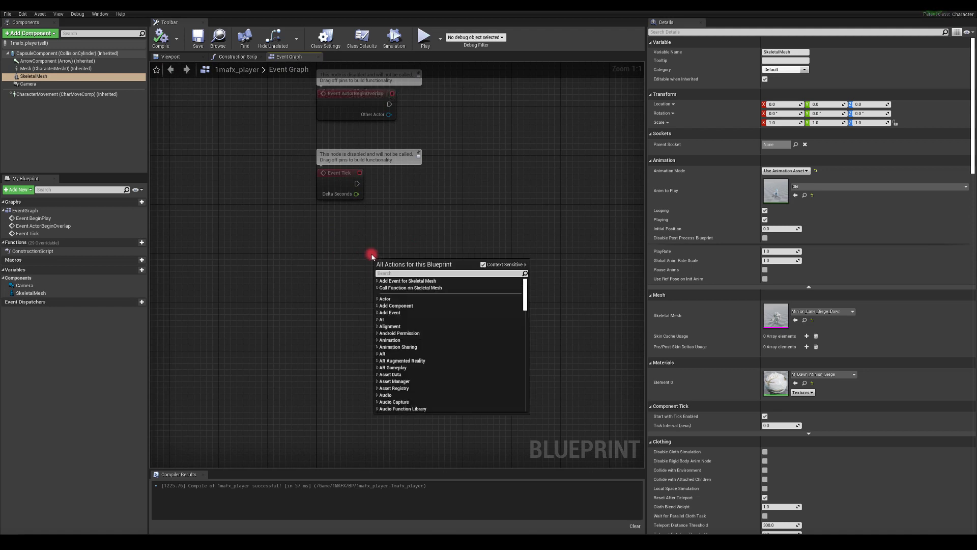
text(z)
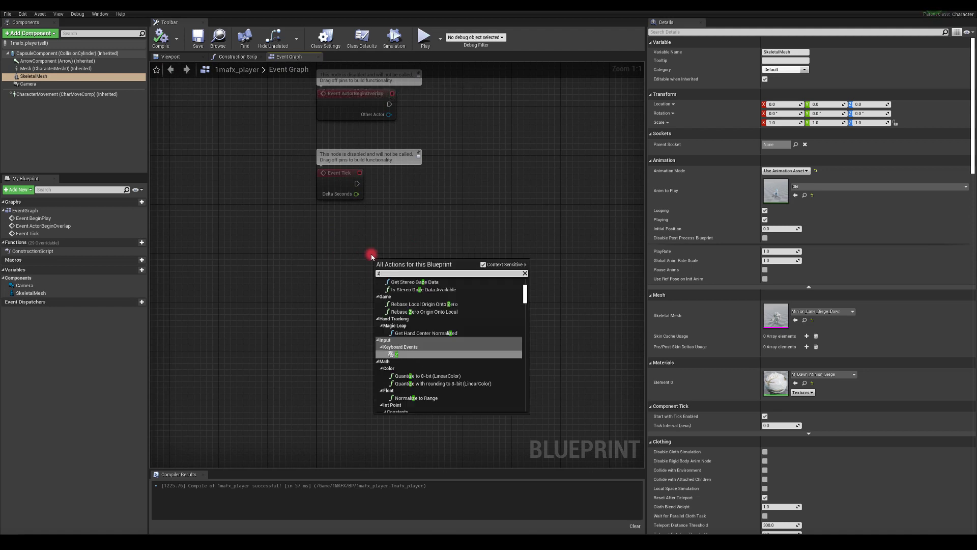
click(397, 355)
drag(387, 269, 331, 248)
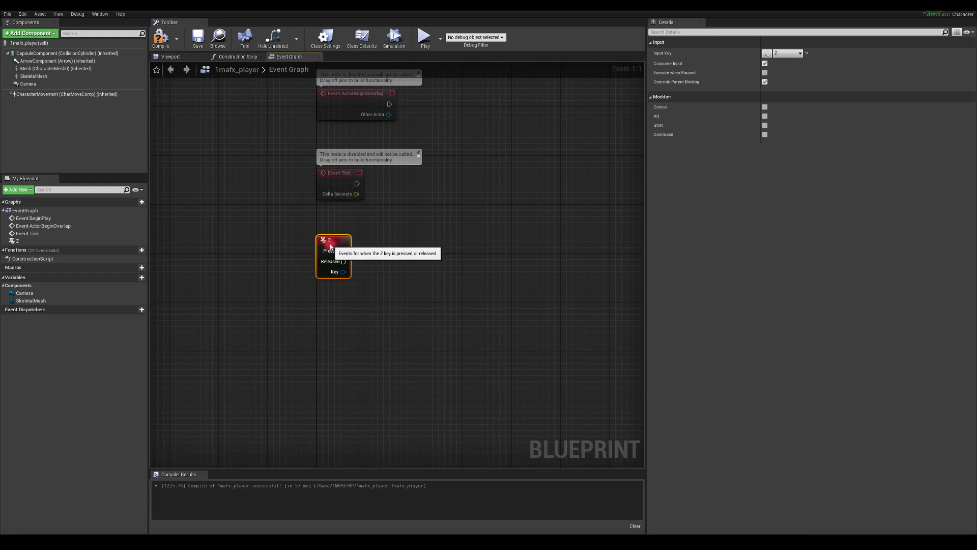
click(308, 238)
click(324, 234)
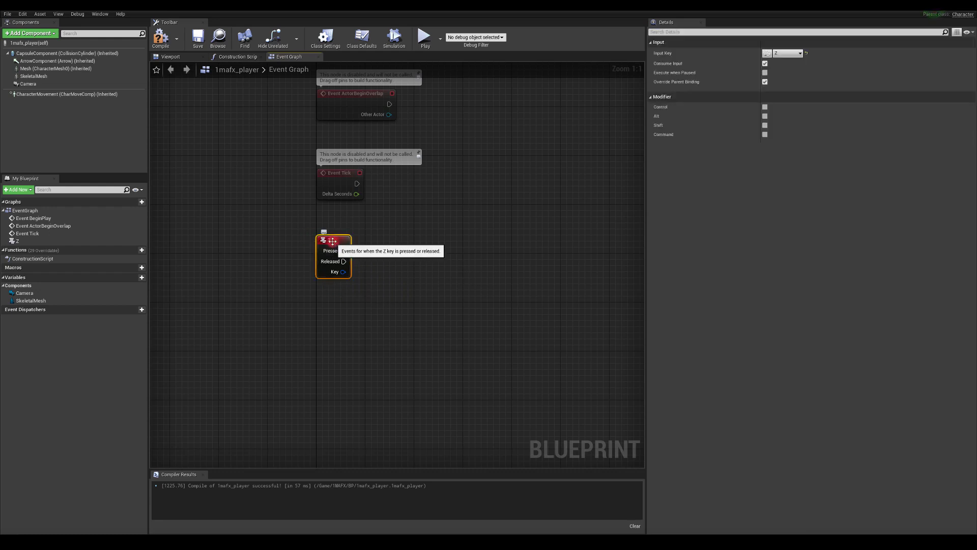
click(290, 221)
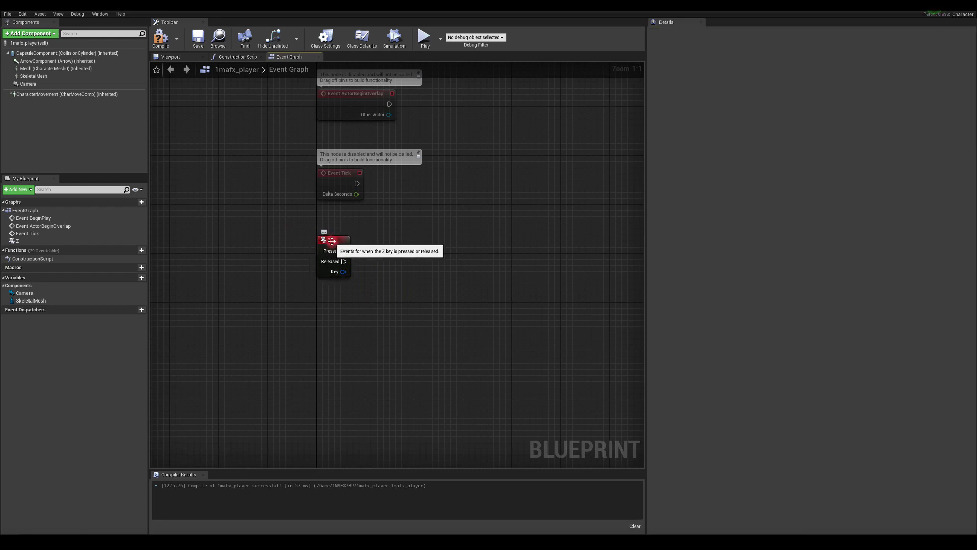
click(331, 241)
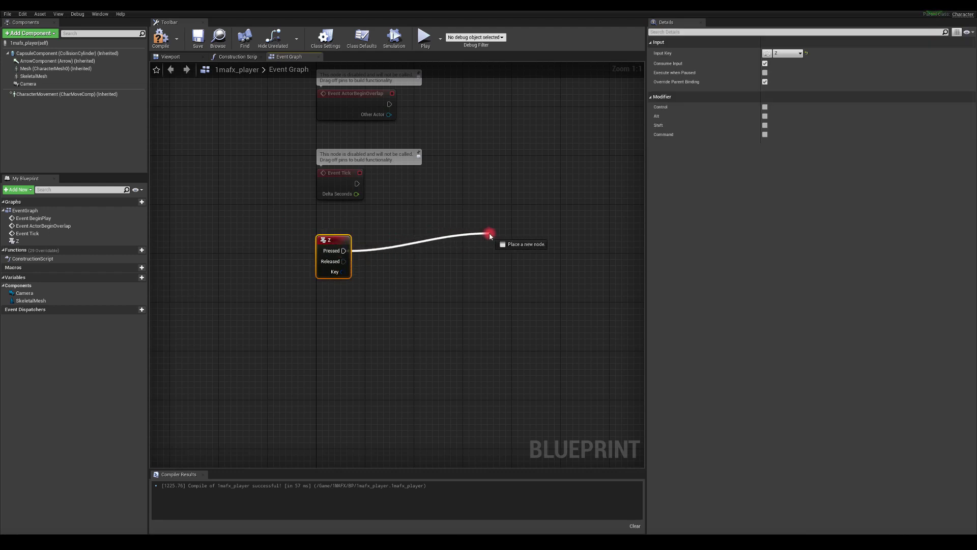
- Connect the Z event's Pressed pin to a new Play Animation node
drag(490, 236, 489, 235)
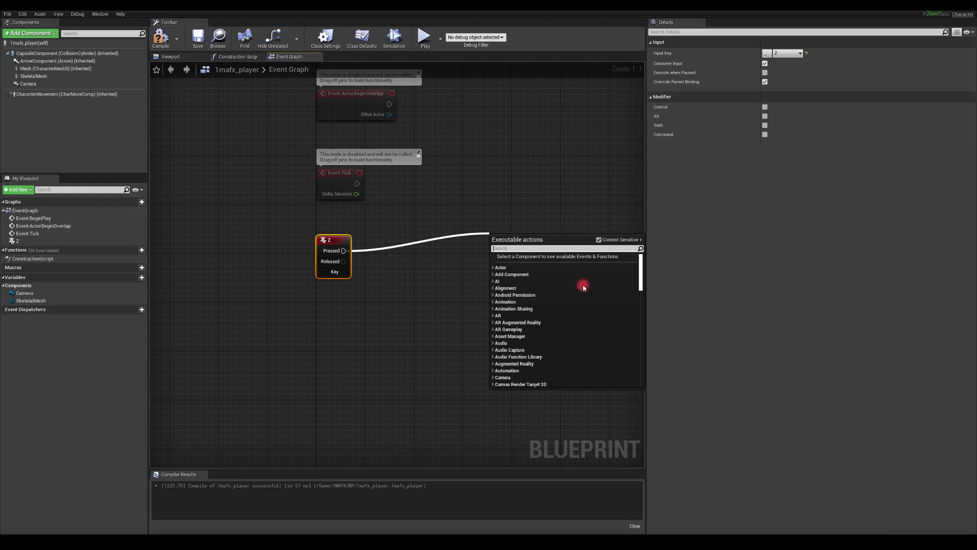
click(512, 194)
click(324, 238)
click(281, 218)
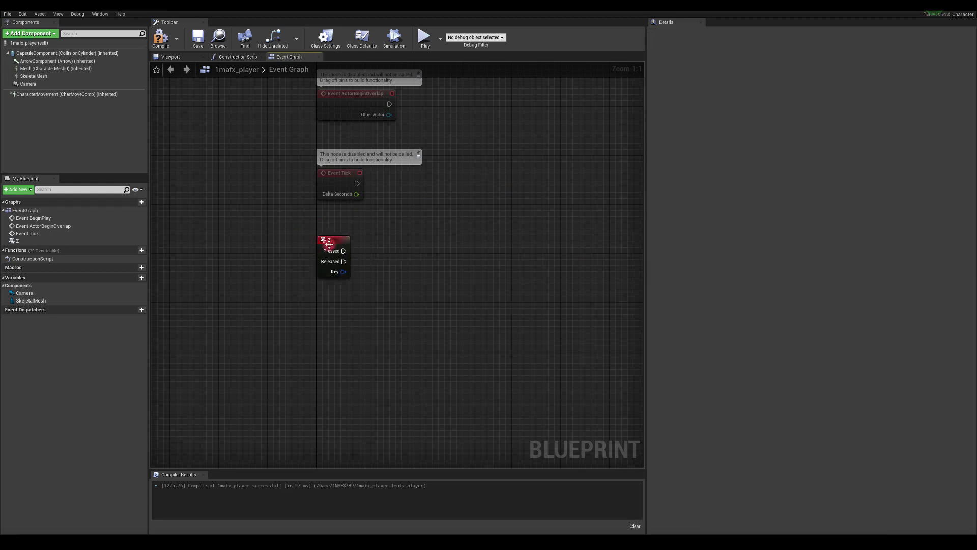
click(321, 242)
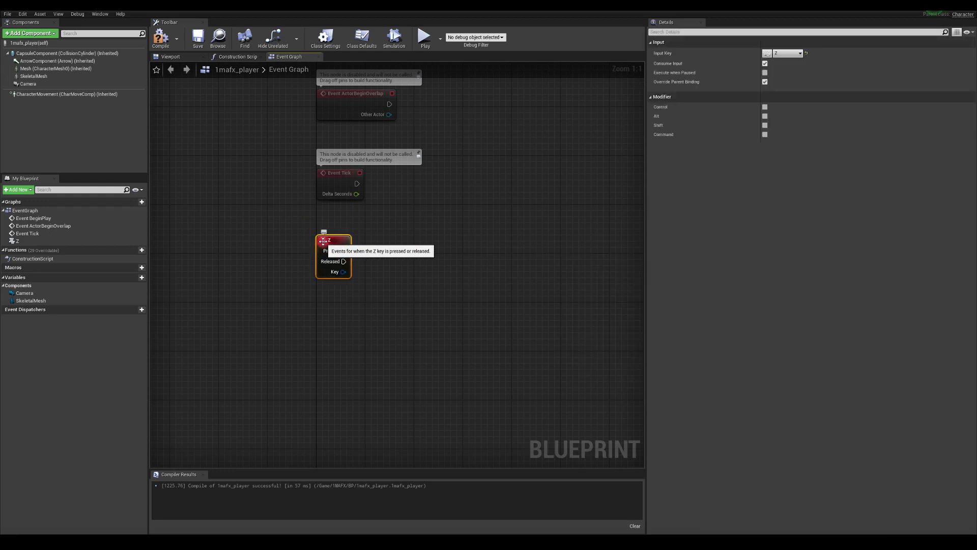
drag(438, 235, 438, 234)
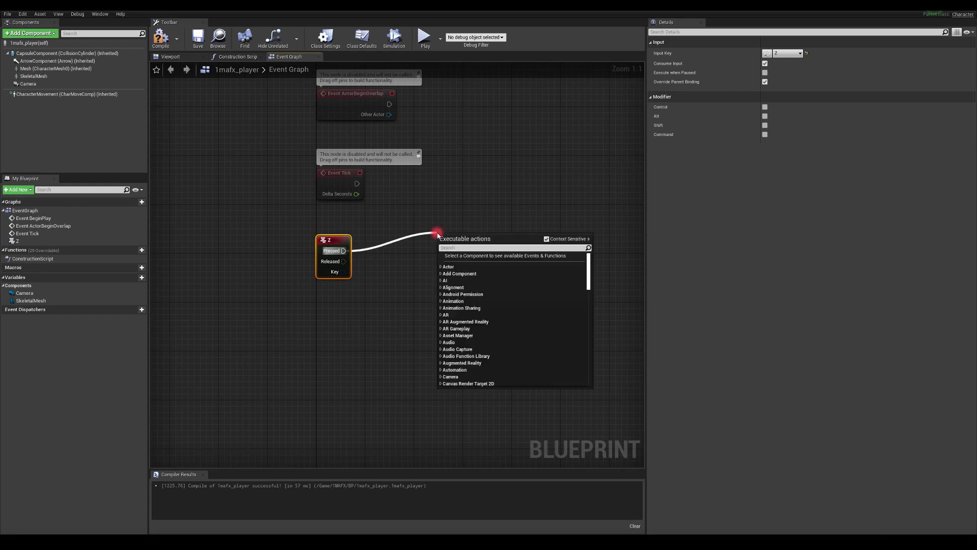
text(playe)
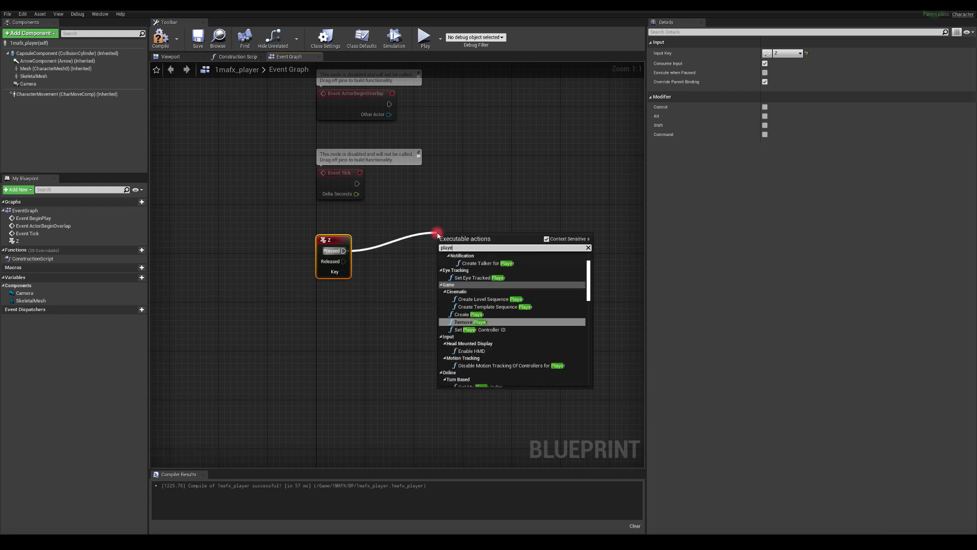
key(BackSpace)
text(anim)
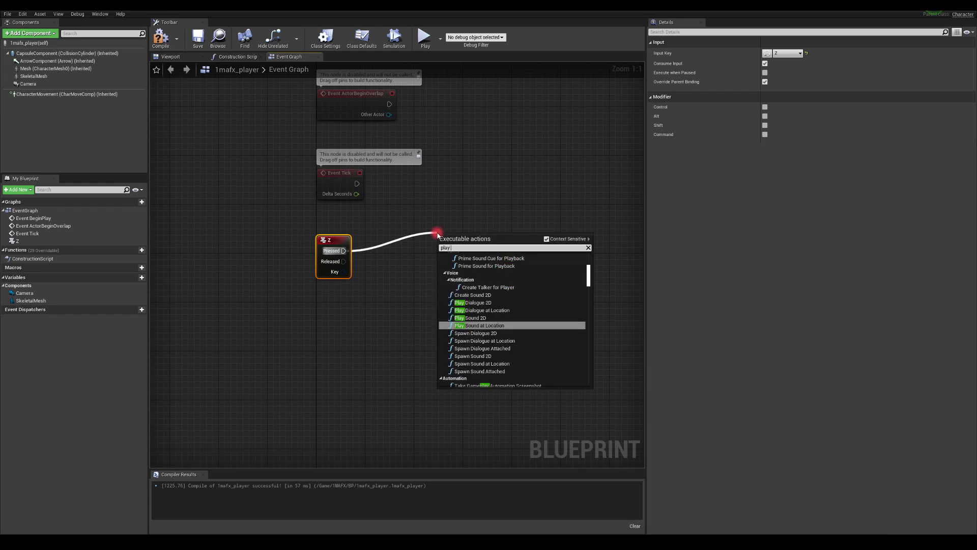
click(483, 293)
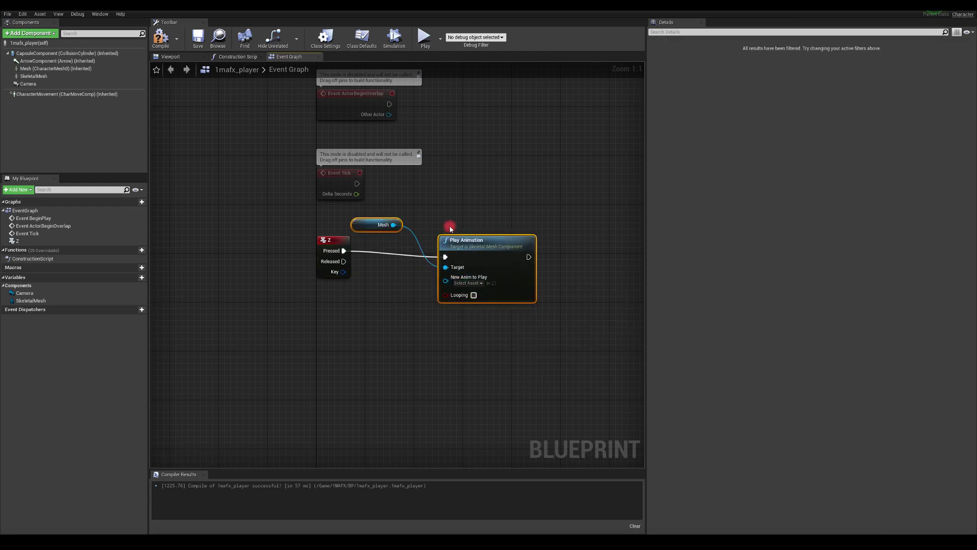
- Replace the Mesh getter with a SkeletalMesh reference wired to Play Animation's Target
key(Delete)
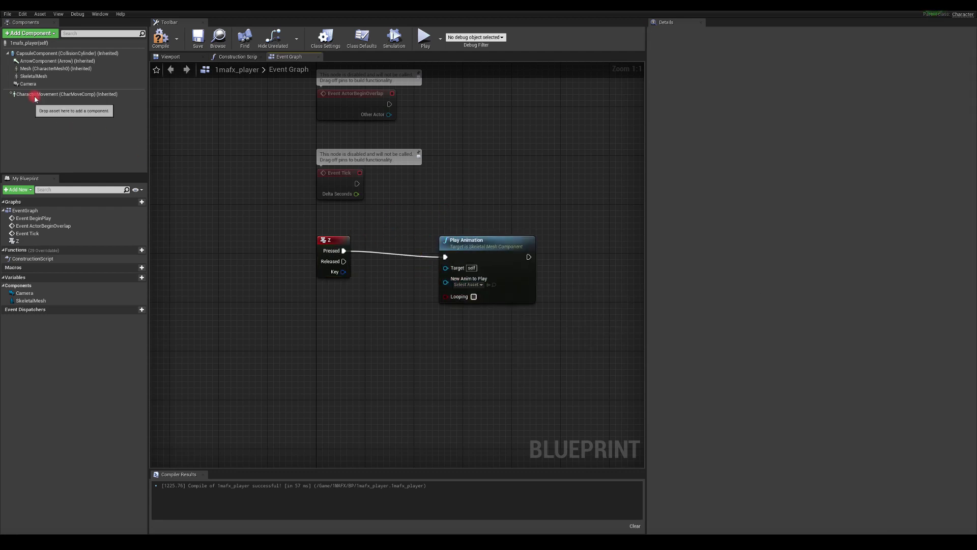
drag(33, 75, 449, 270)
drag(484, 277, 483, 271)
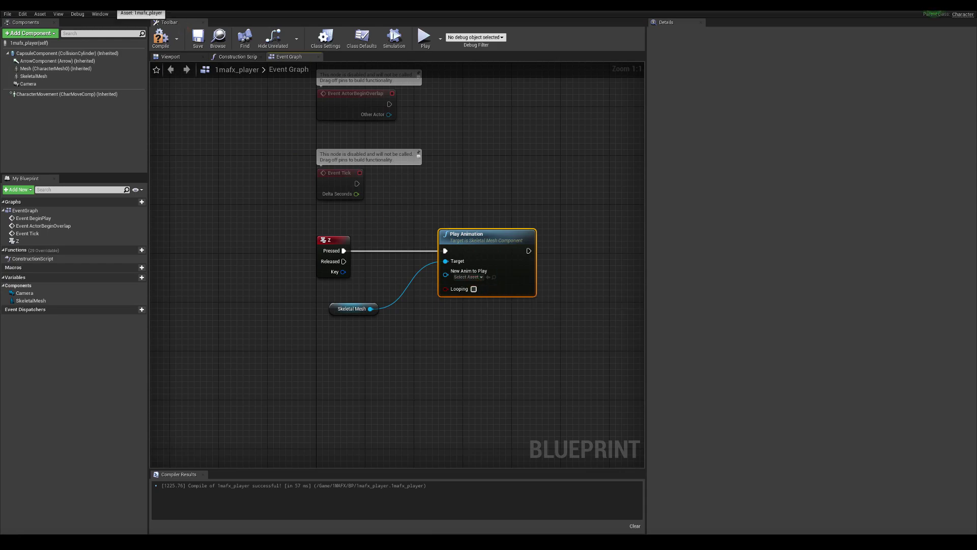
- Undock the Blueprint editor into a floating window and widen it across the screen
click(940, 5)
drag(622, 109, 668, 91)
click(547, 215)
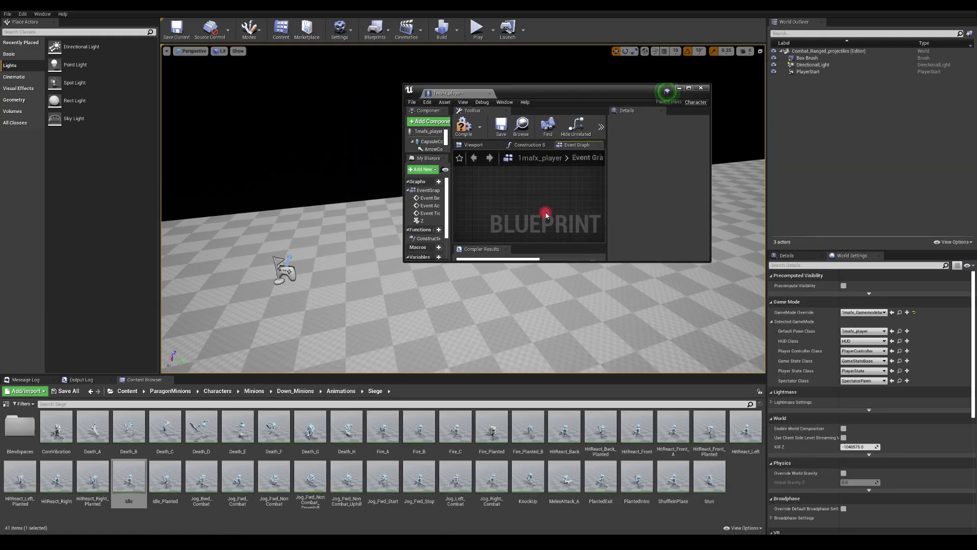
right_drag(560, 213, 489, 194)
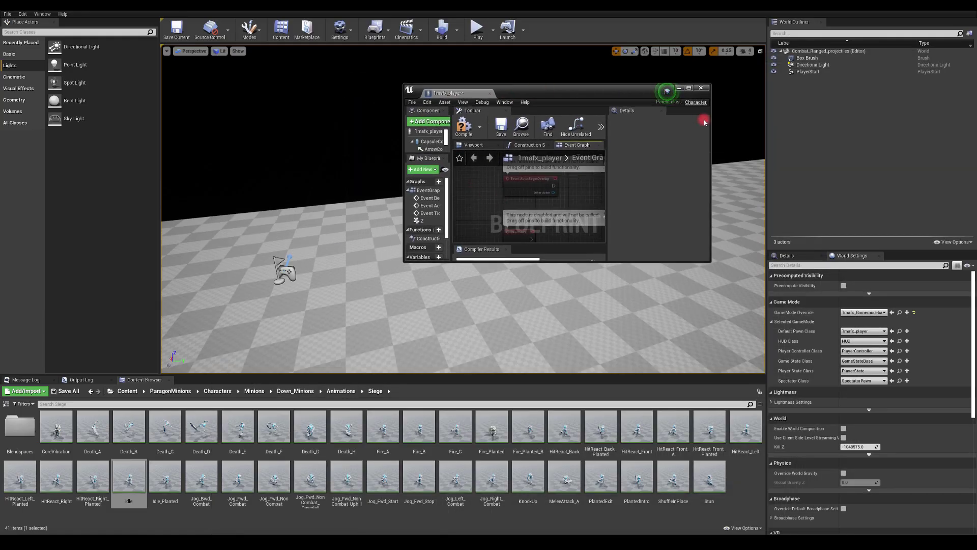
drag(716, 133, 970, 133)
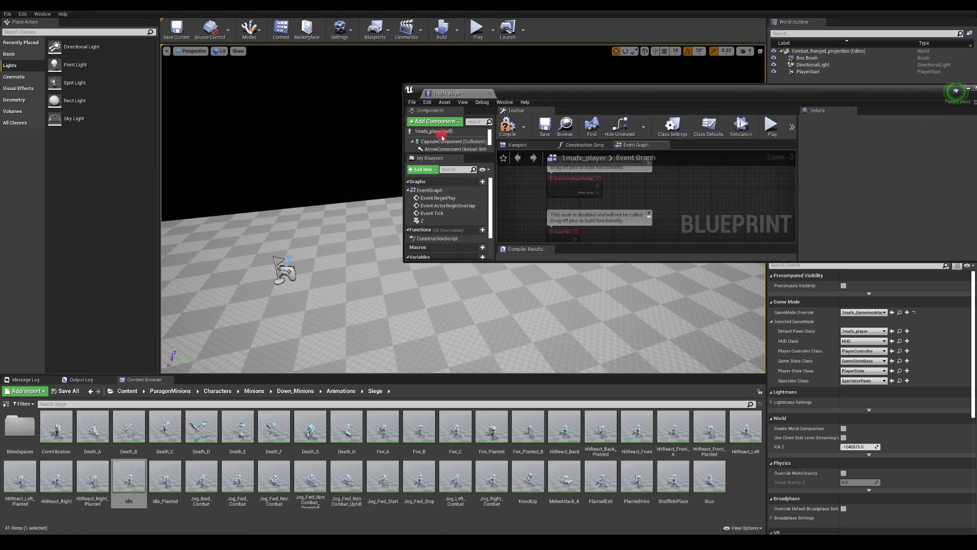
drag(402, 140, 92, 139)
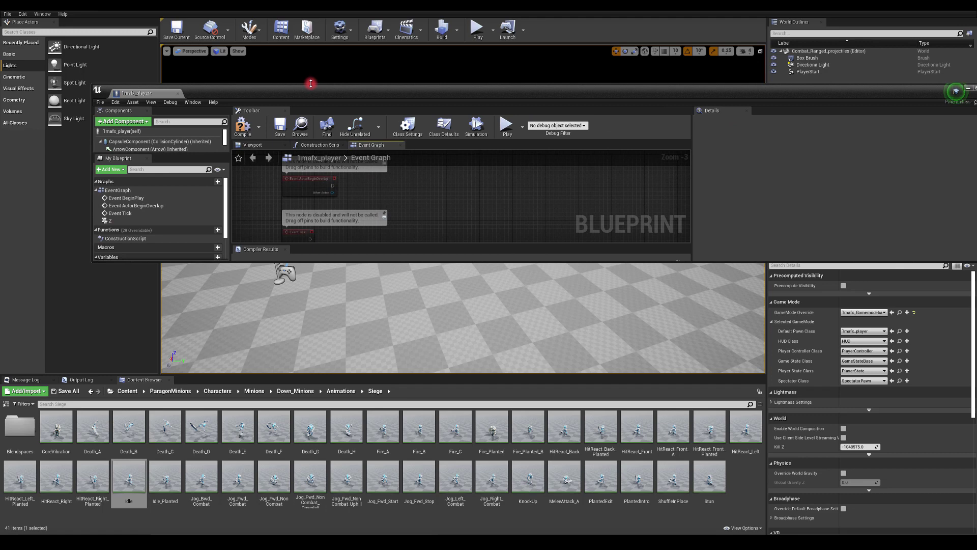
- Fit the window above the Siege animation list and set New Anim to Play to Fire_C
drag(311, 83, 315, 24)
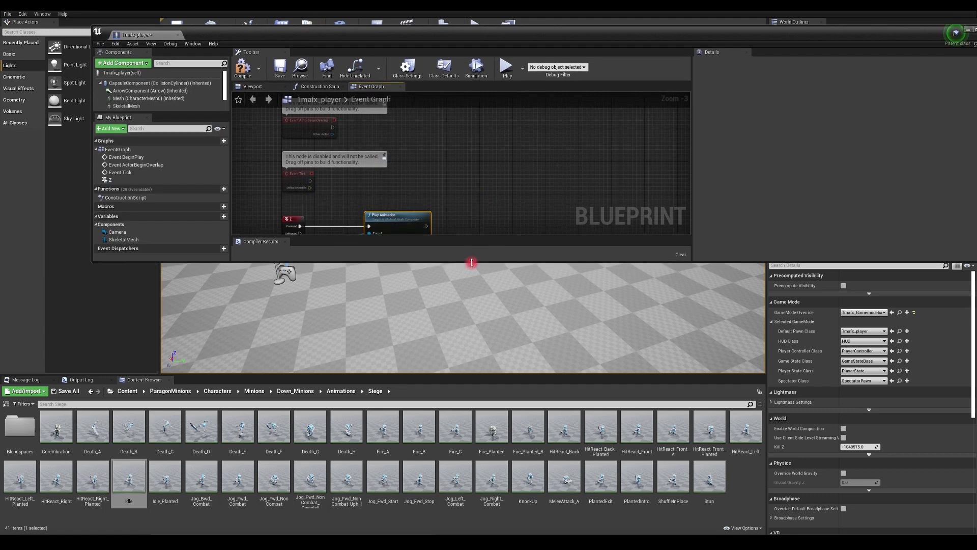
drag(472, 262, 455, 455)
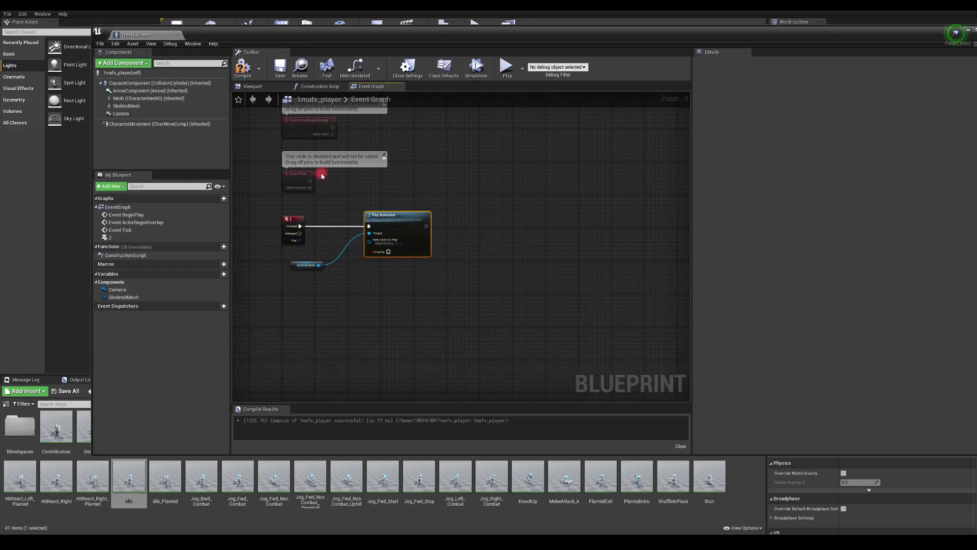
drag(204, 37, 230, 18)
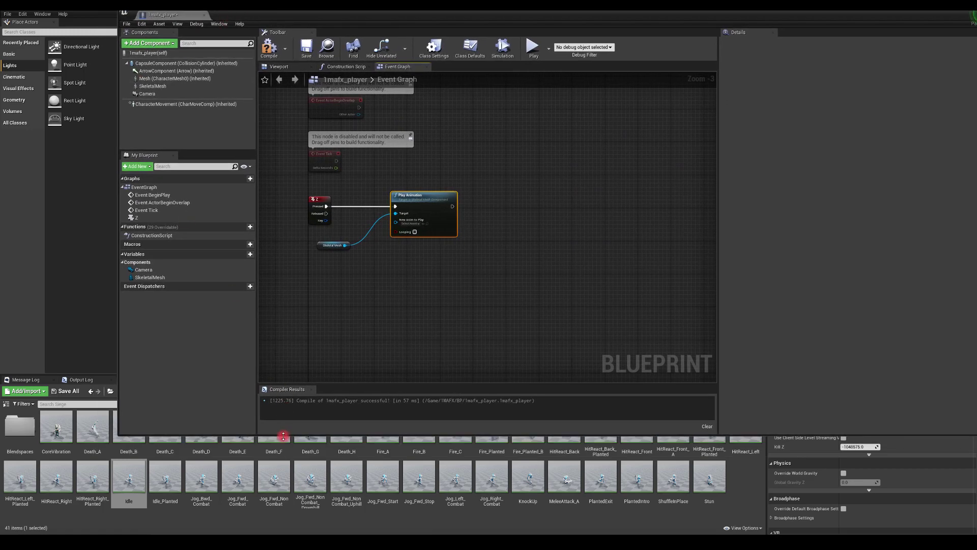
drag(283, 437, 280, 375)
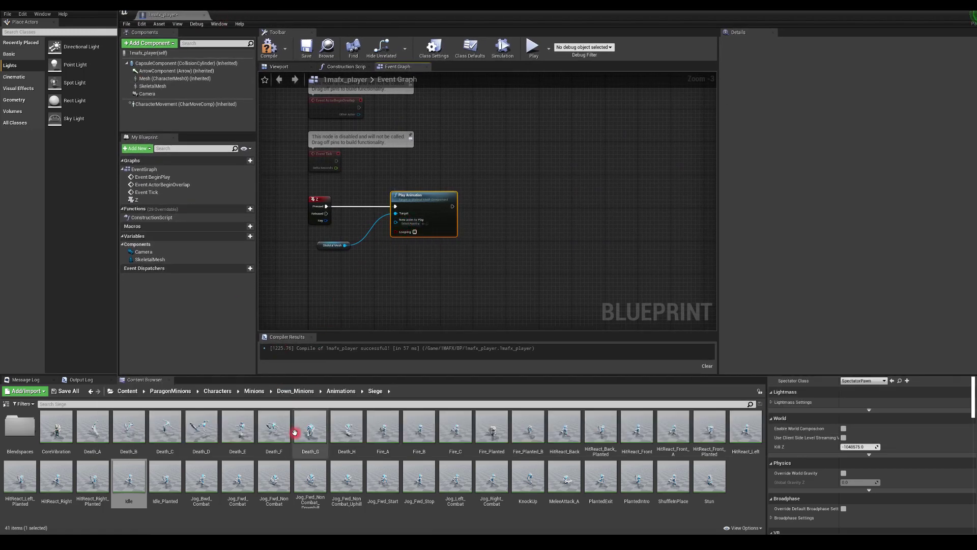
drag(458, 430, 410, 222)
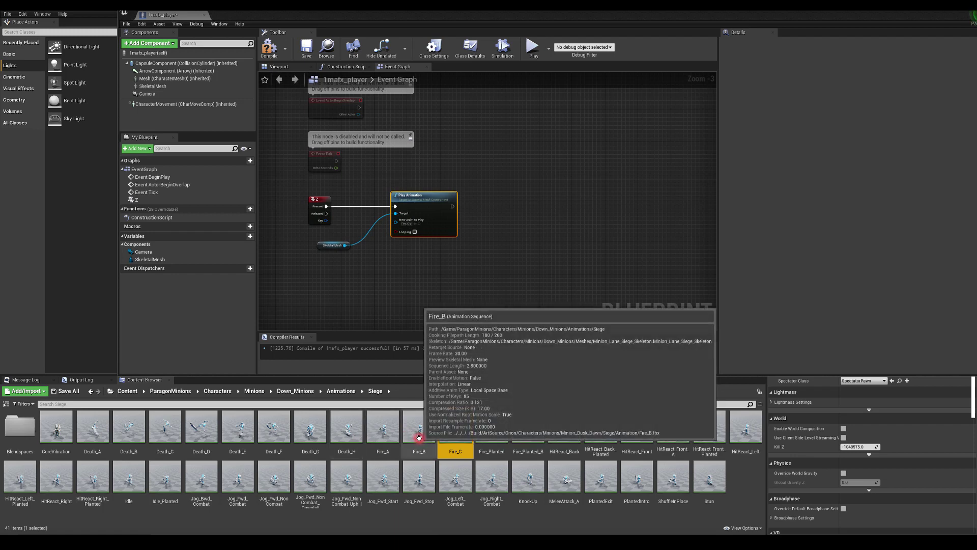
- Compile the player Blueprint and preview the Fire_B animation
click(270, 49)
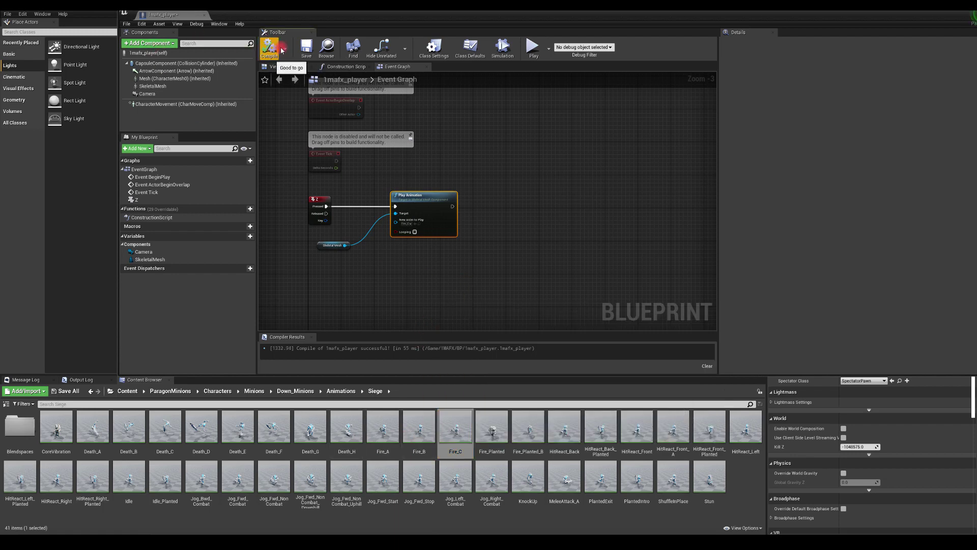
double_click(421, 433)
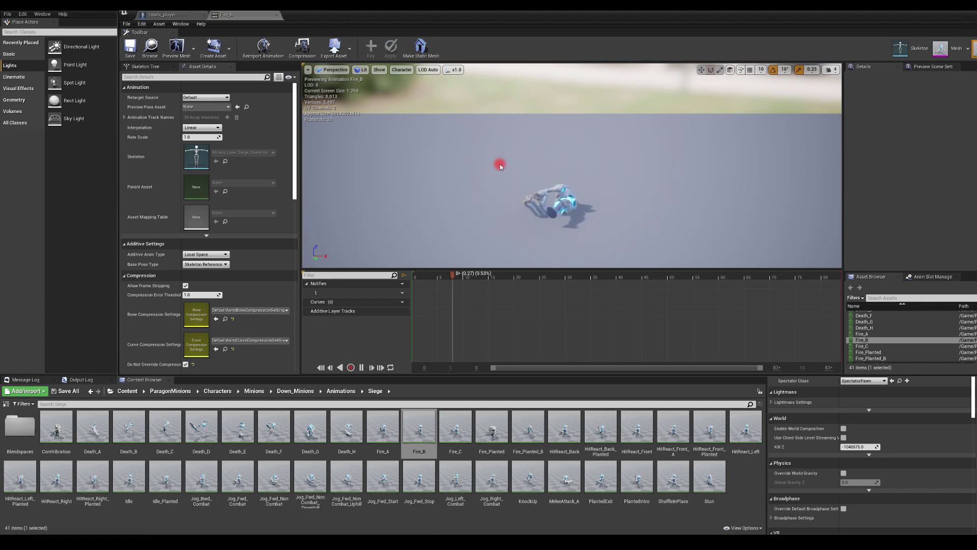
click(277, 16)
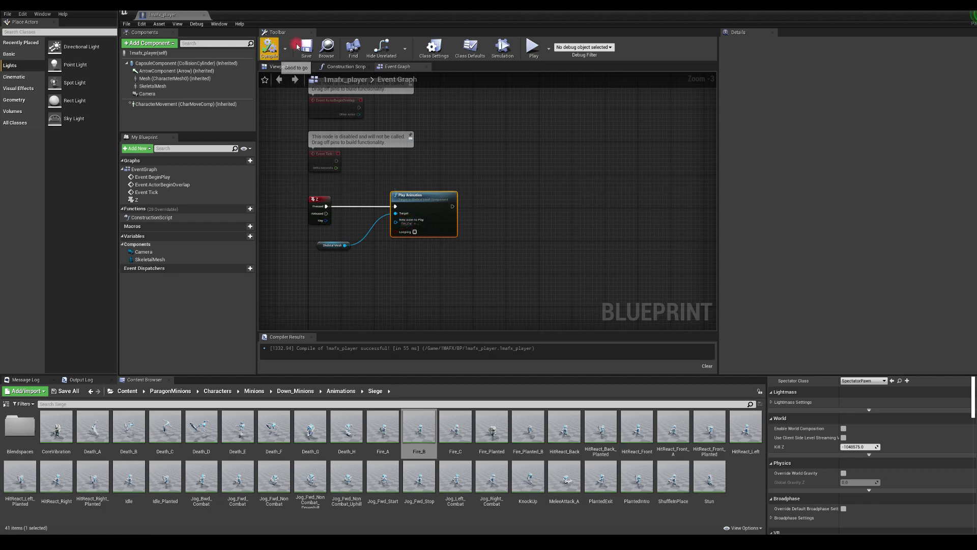
- Close the Blueprint editor and run a brief test play of the level
click(204, 14)
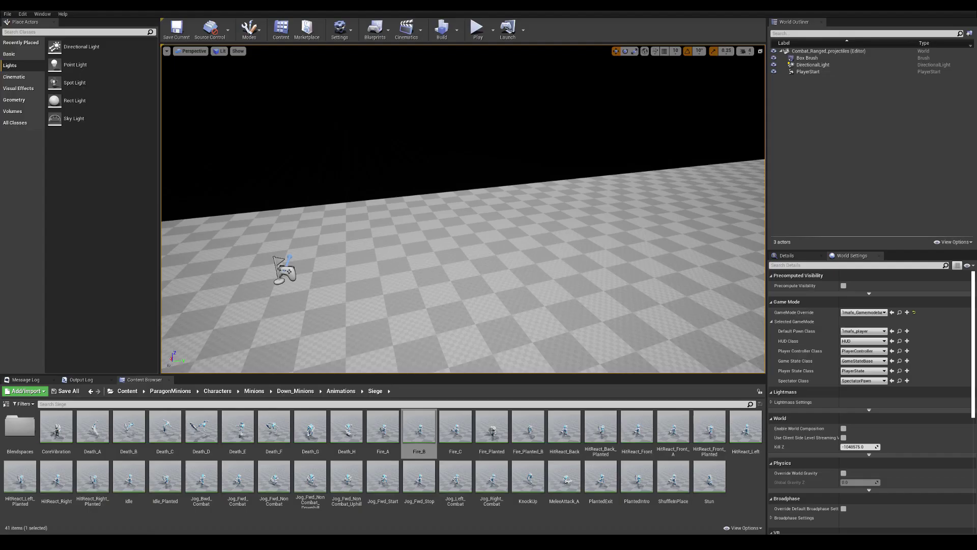
click(477, 29)
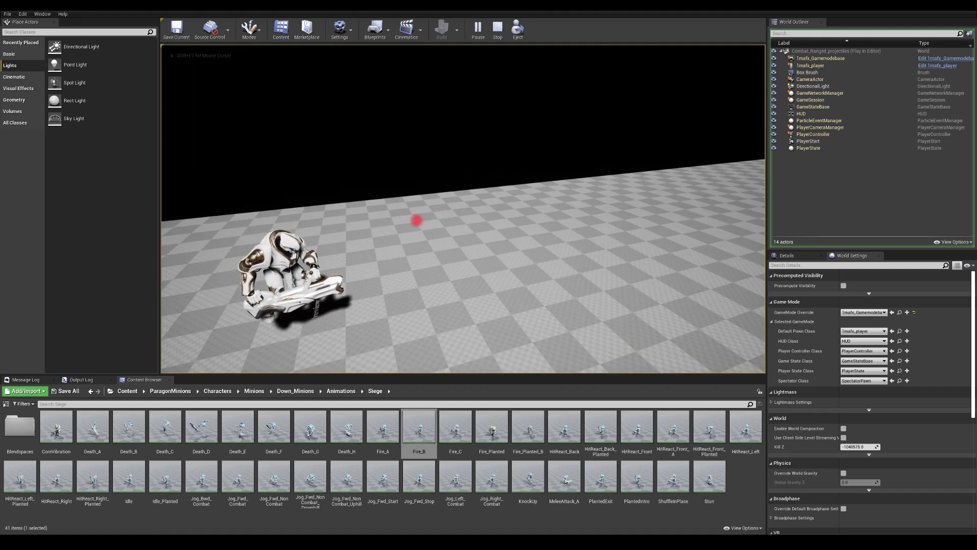
key(Escape)
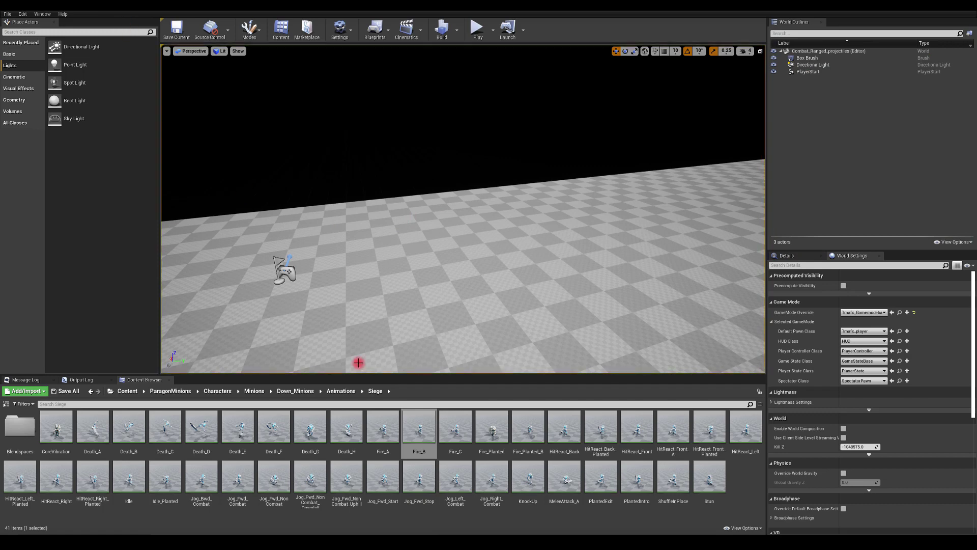
- Preview the Fire_A animation and check its Base Pose Type options without changing them
click(382, 429)
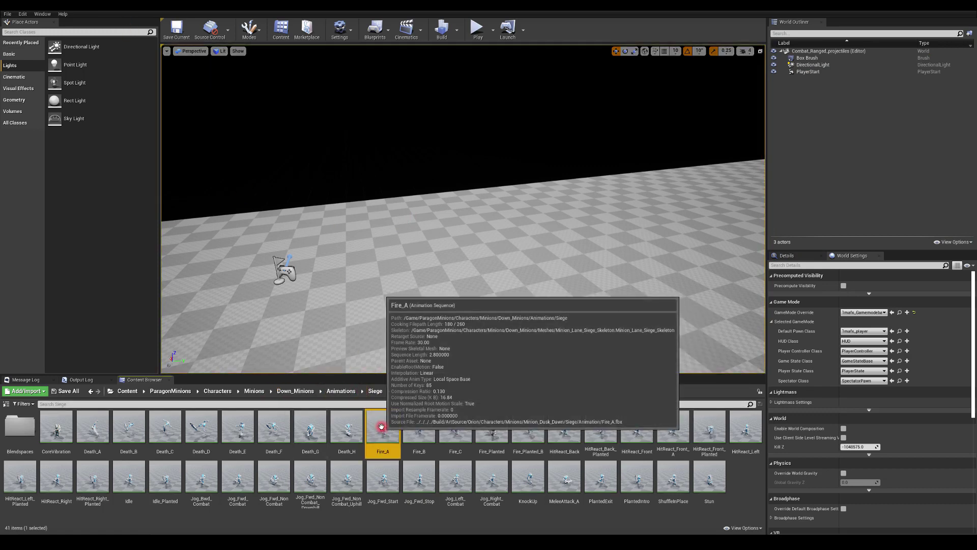
drag(382, 428, 352, 312)
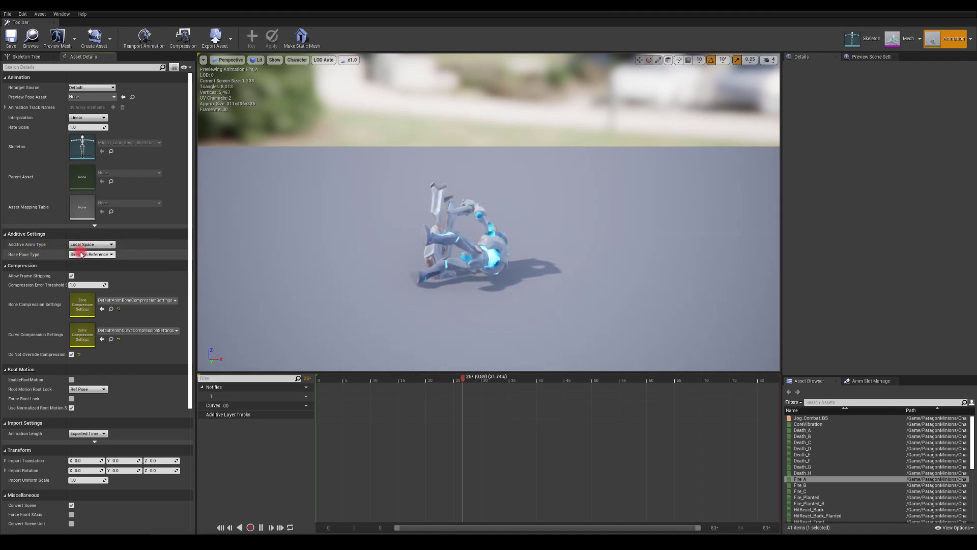
click(84, 254)
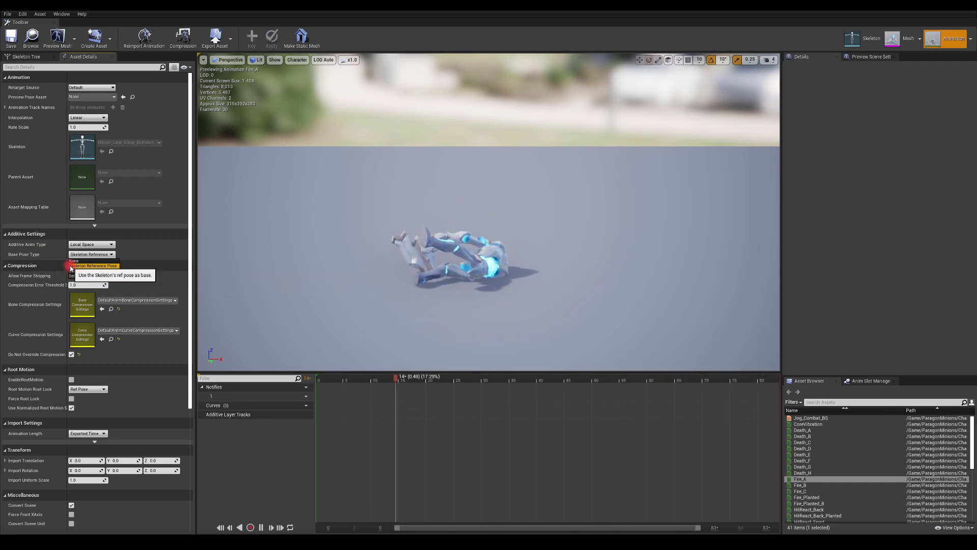
click(155, 257)
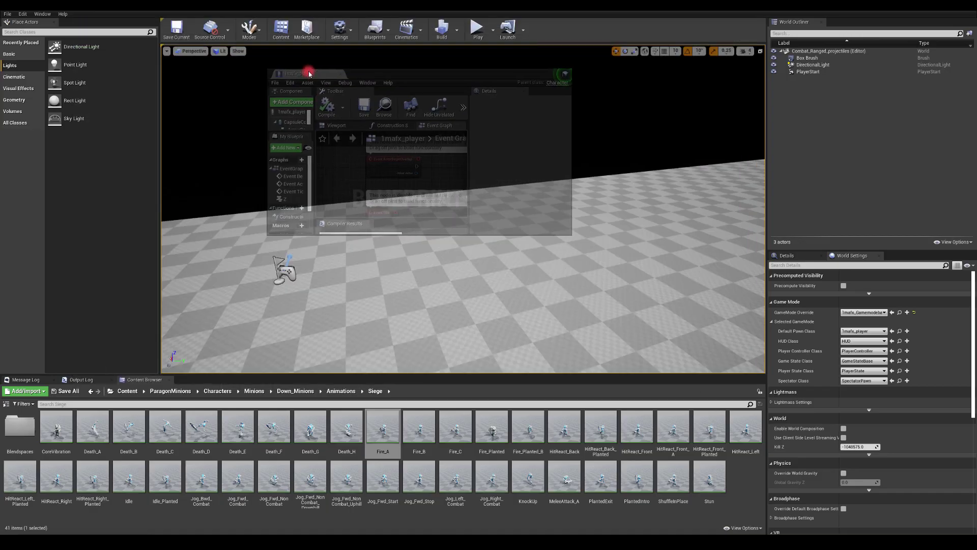
- Float the Blueprint editor and enlarge it to show the whole event graph
drag(387, 124, 376, 99)
drag(411, 44, 318, 31)
drag(470, 200, 871, 348)
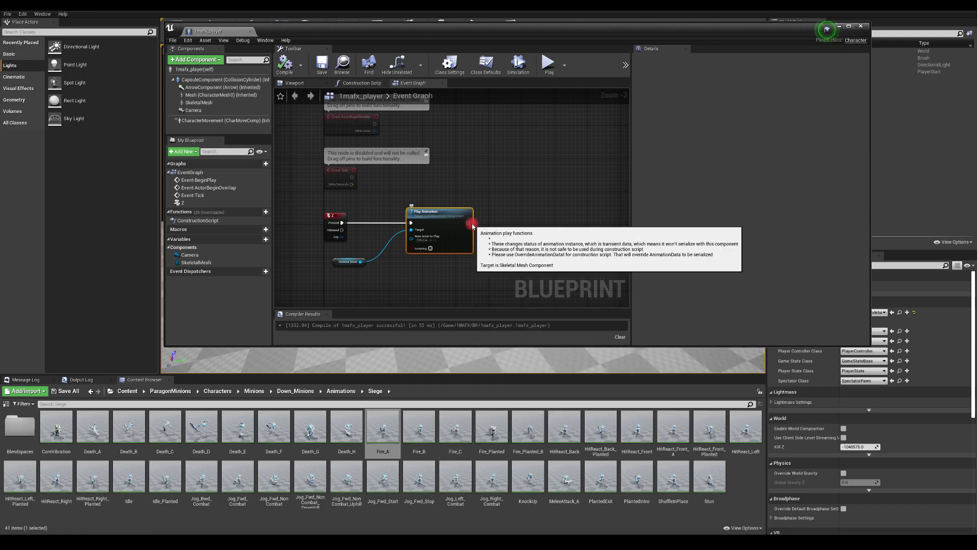
- Add a Delay node wired to Play Animation's execution output
drag(472, 222, 530, 217)
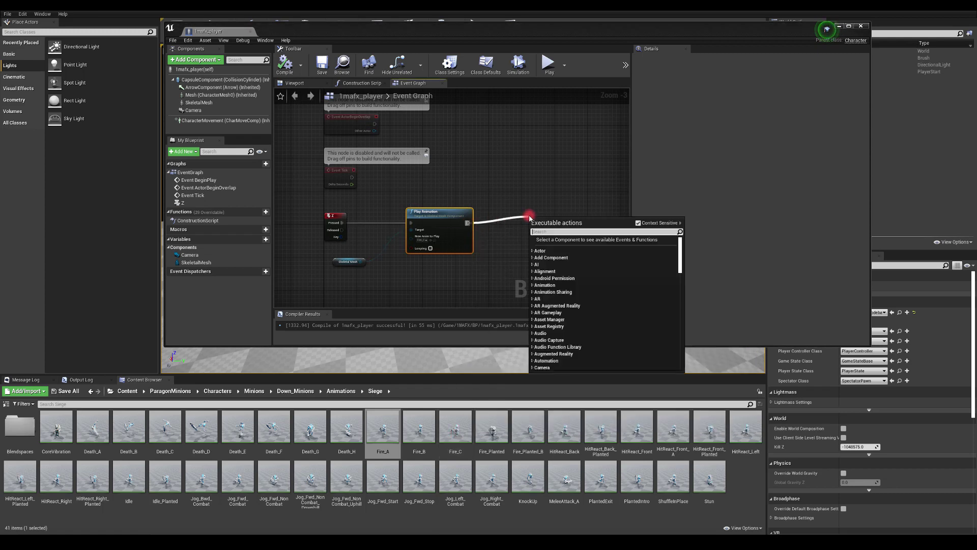
text(delay)
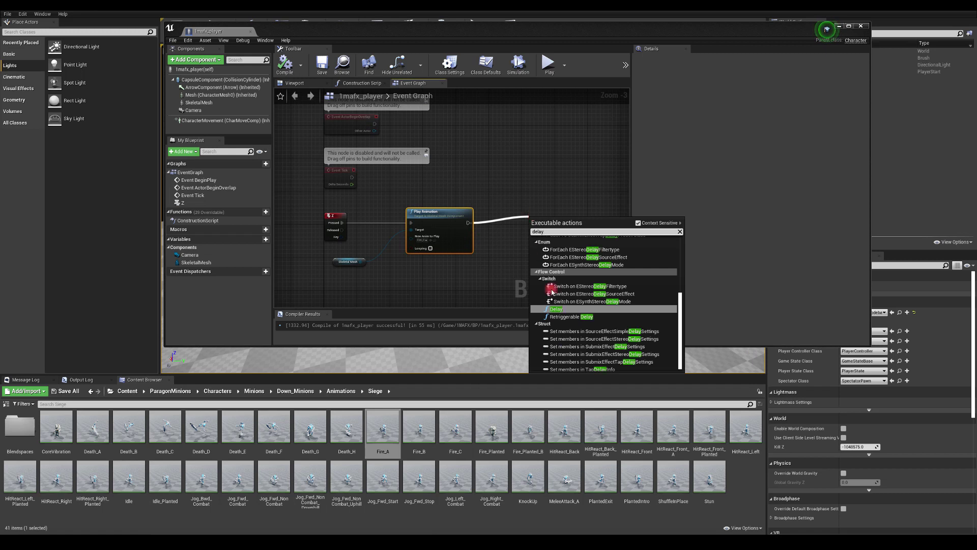
click(561, 310)
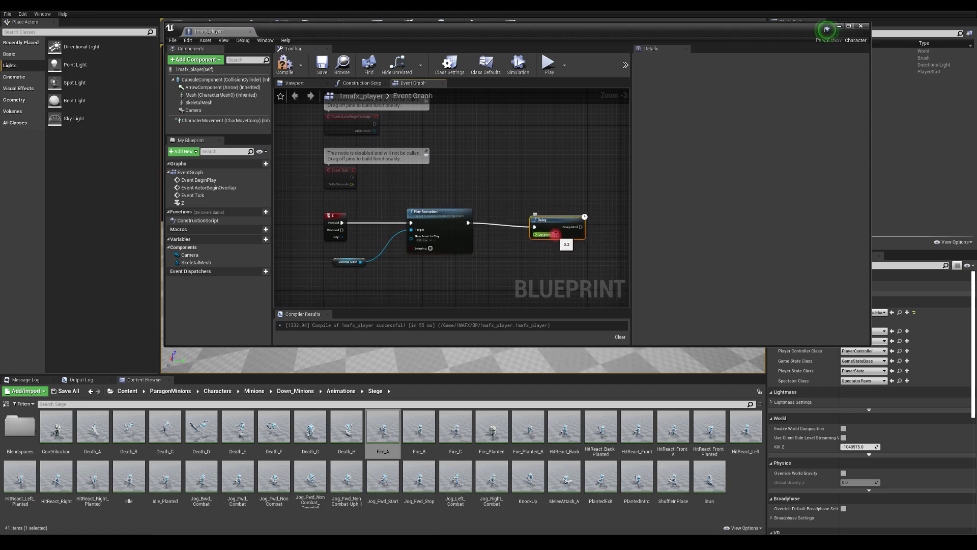
scroll(561, 205, up, 2)
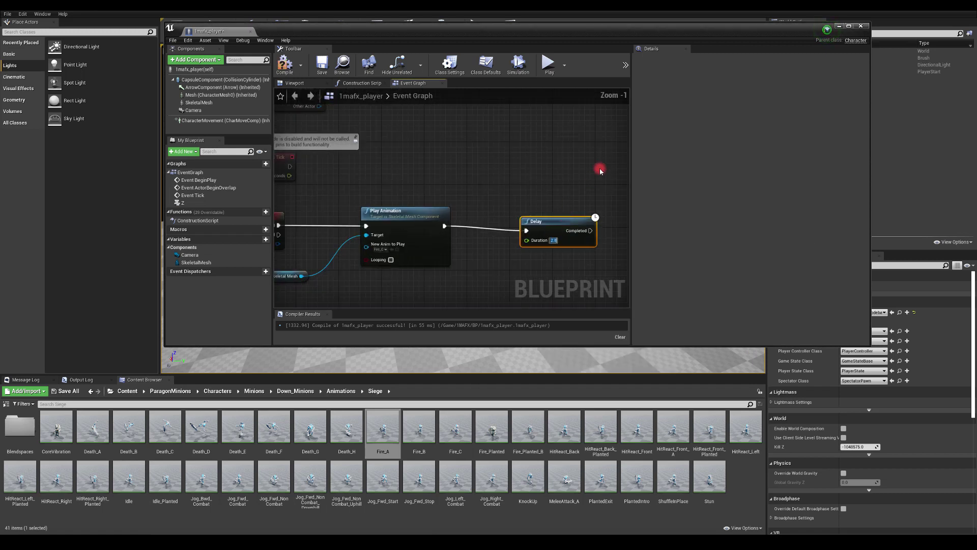
click(850, 28)
- Add a second Play Animation node after the Delay's Completed output, targeting the Skeletal Mesh
drag(467, 204, 551, 189)
text(playni)
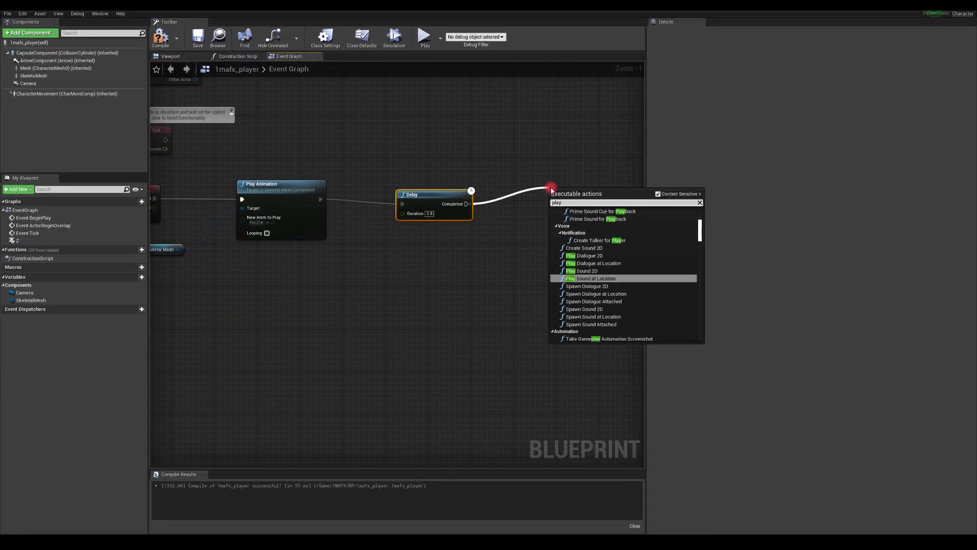
key(BackSpace)
key(BackSpace)
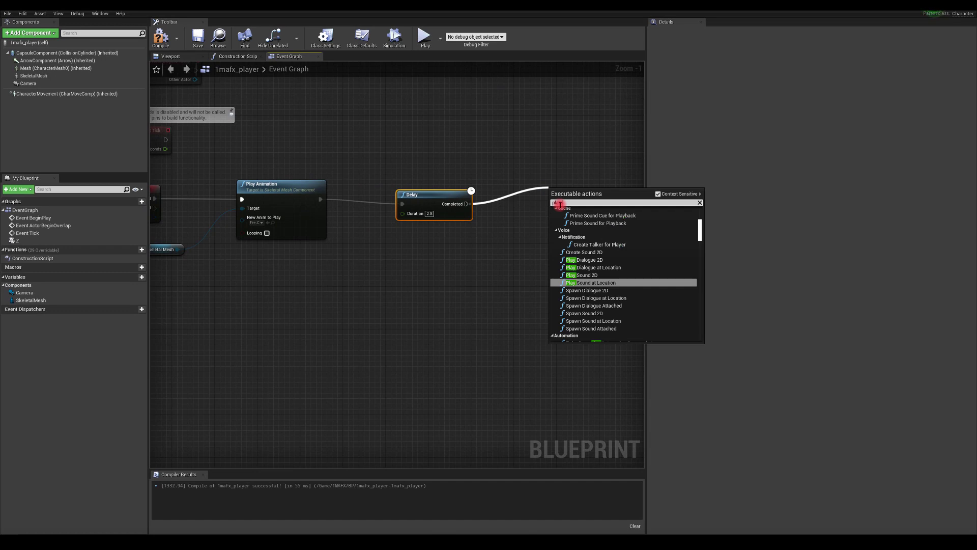
text(anim)
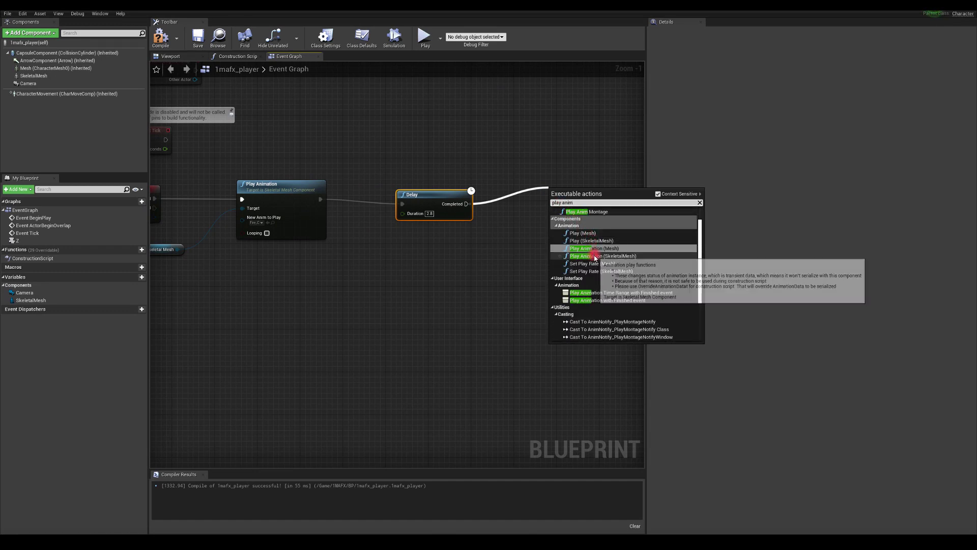
click(586, 255)
drag(477, 179, 461, 260)
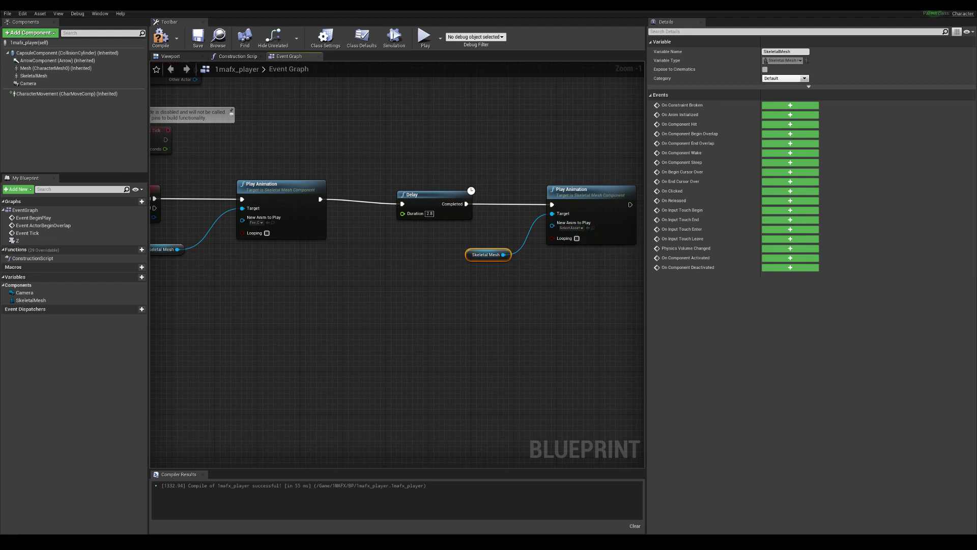
- Set the second Play Animation to Idle, then compile and save the blueprint
key(shift+F11)
right_drag(530, 187, 356, 153)
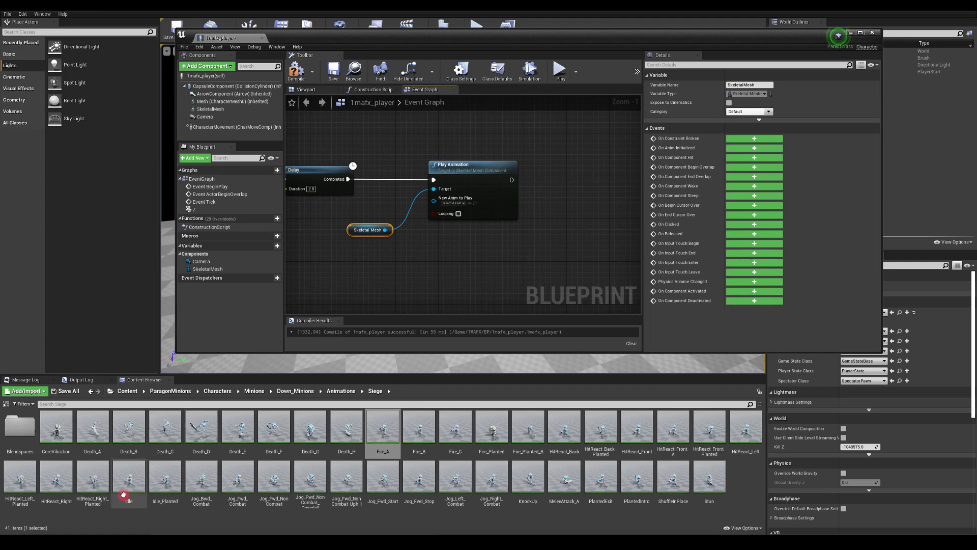
drag(123, 494, 452, 203)
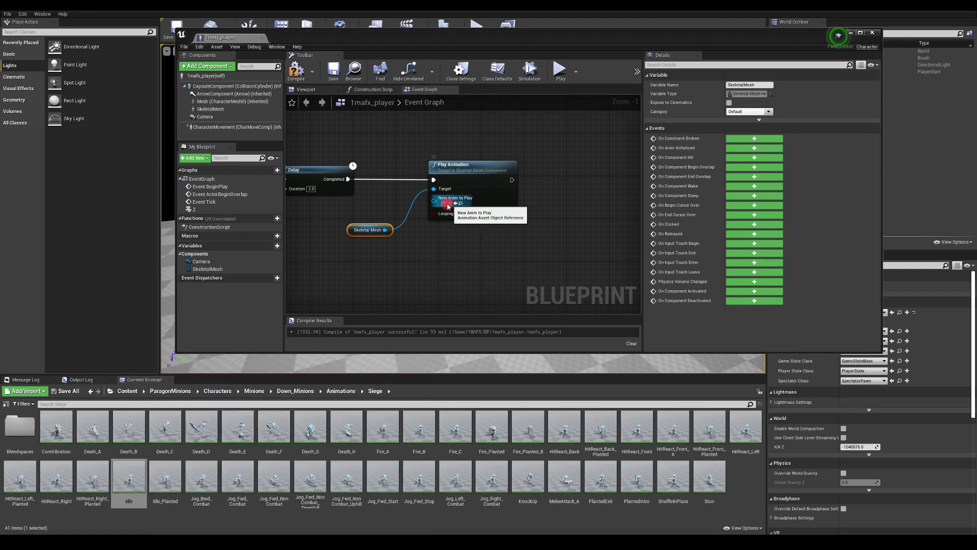
click(297, 70)
click(333, 70)
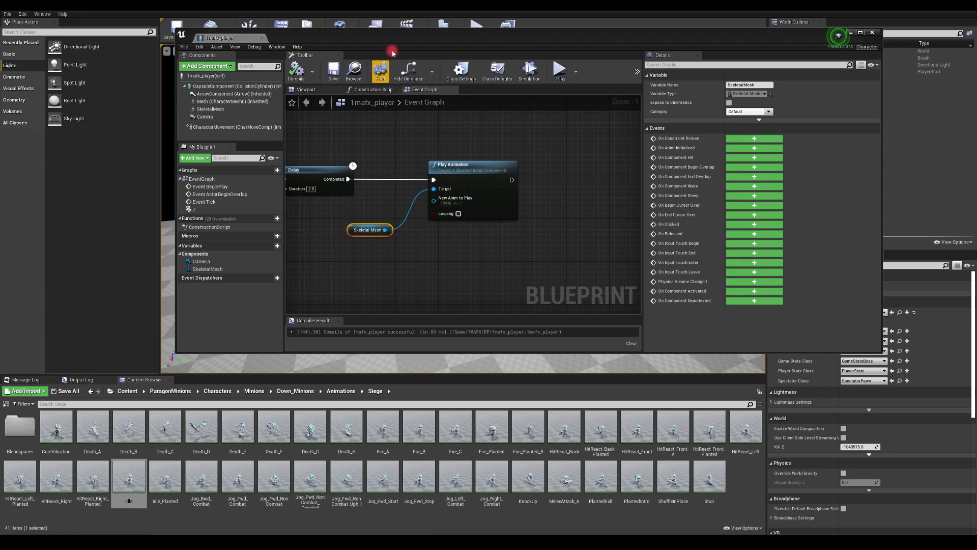
- Maximize the editor and start a play session with the mouse captured by the game
double_click(241, 42)
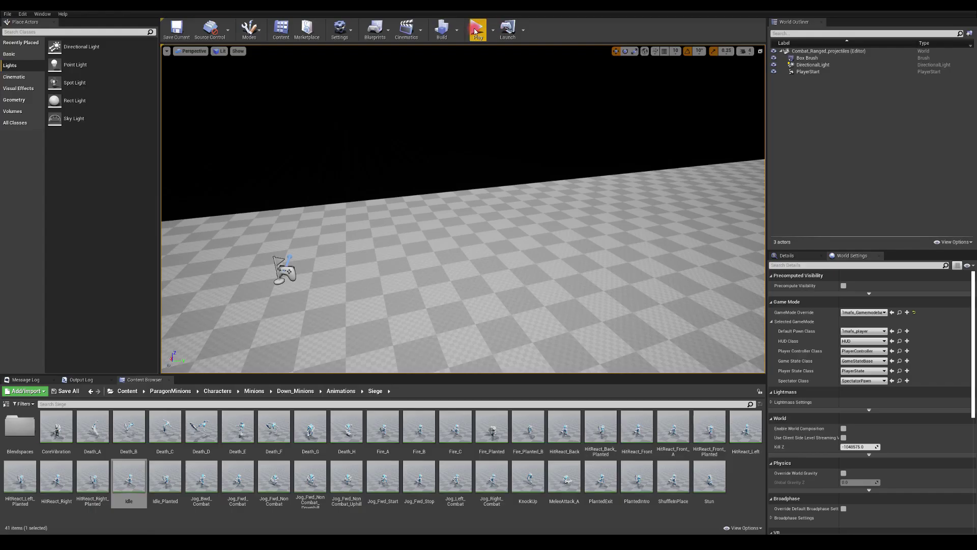
click(477, 28)
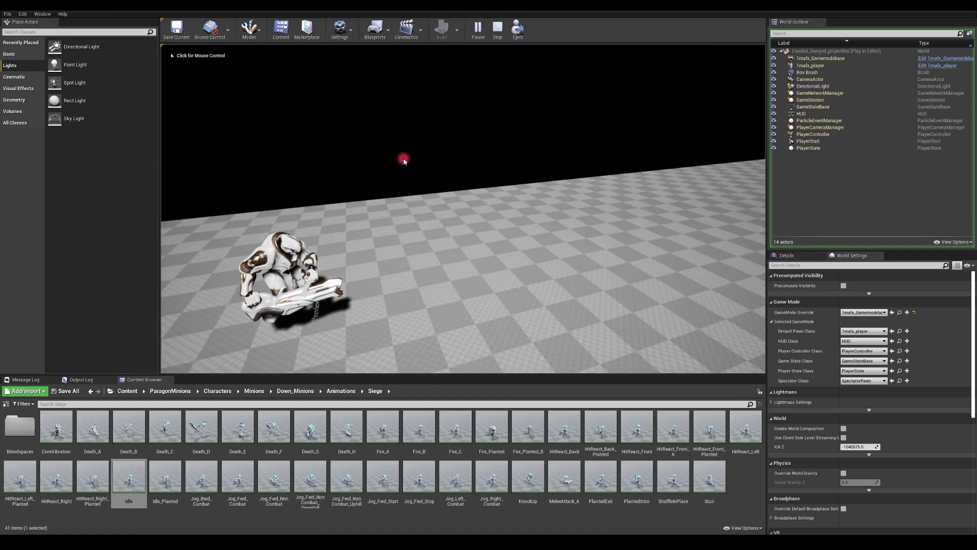
click(404, 159)
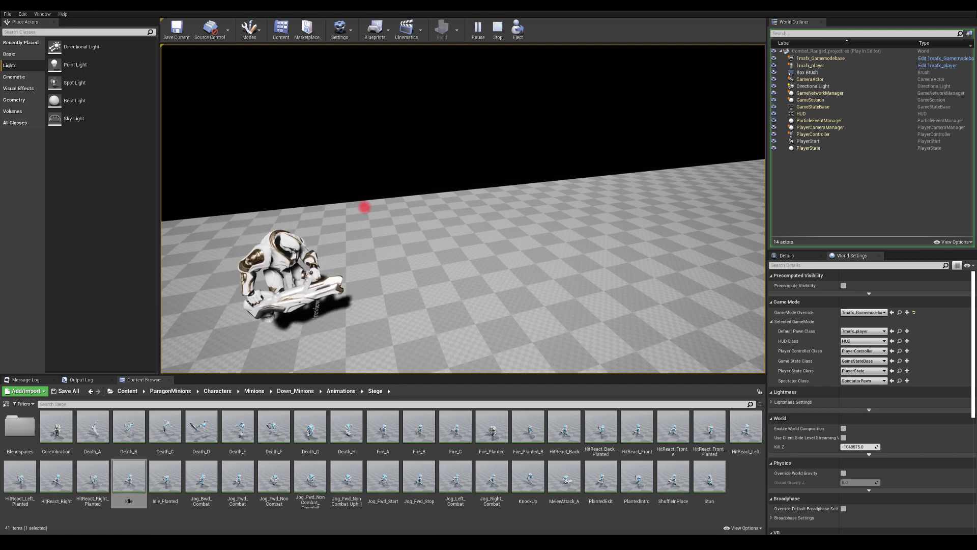
- Stop the play test, set the Delay Duration to 2.3 seconds and recompile
key(Escape)
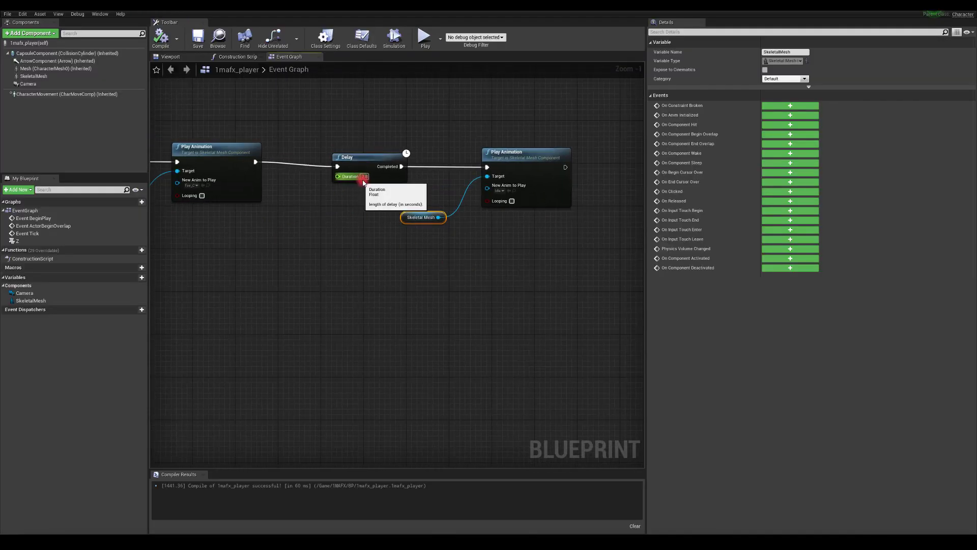
click(361, 206)
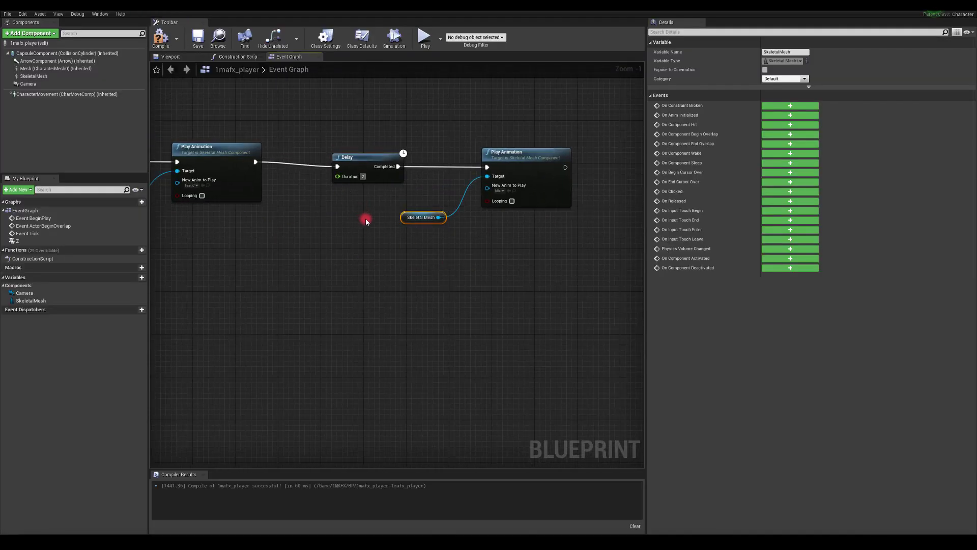
click(178, 40)
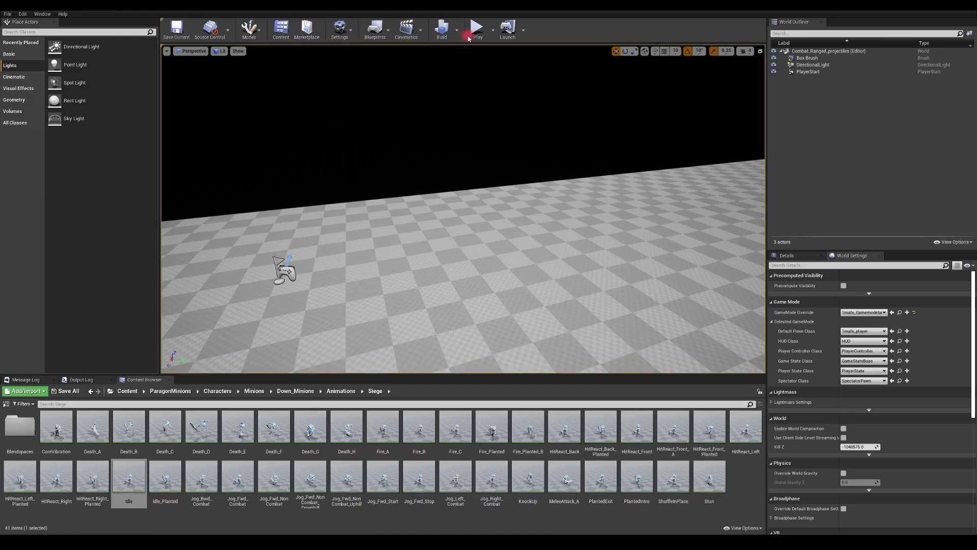
- Play-test the level again with the 2.3-second delay, then stop it
click(466, 34)
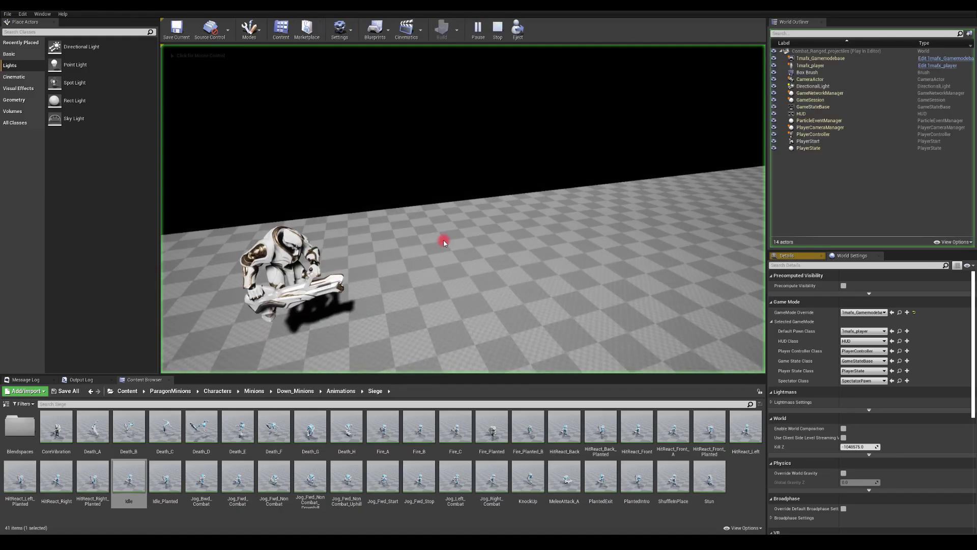
click(443, 243)
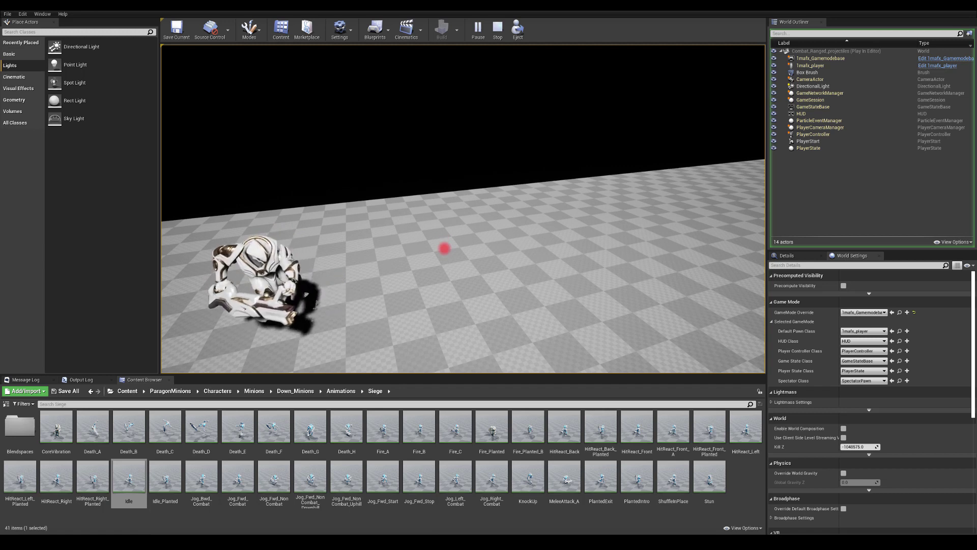
key(Escape)
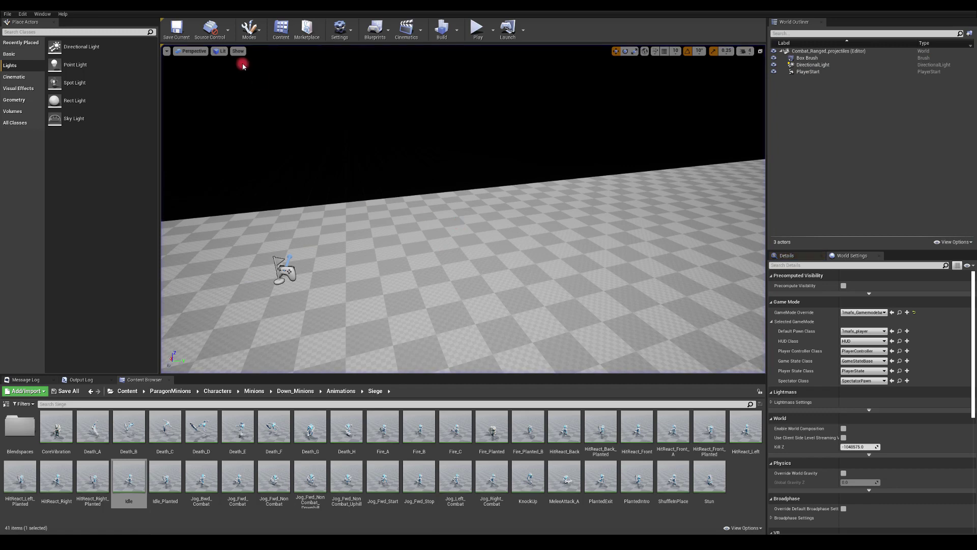
- Move the Delay, second Play Animation and Skeletal Mesh nodes left to tighten the chain
click(143, 12)
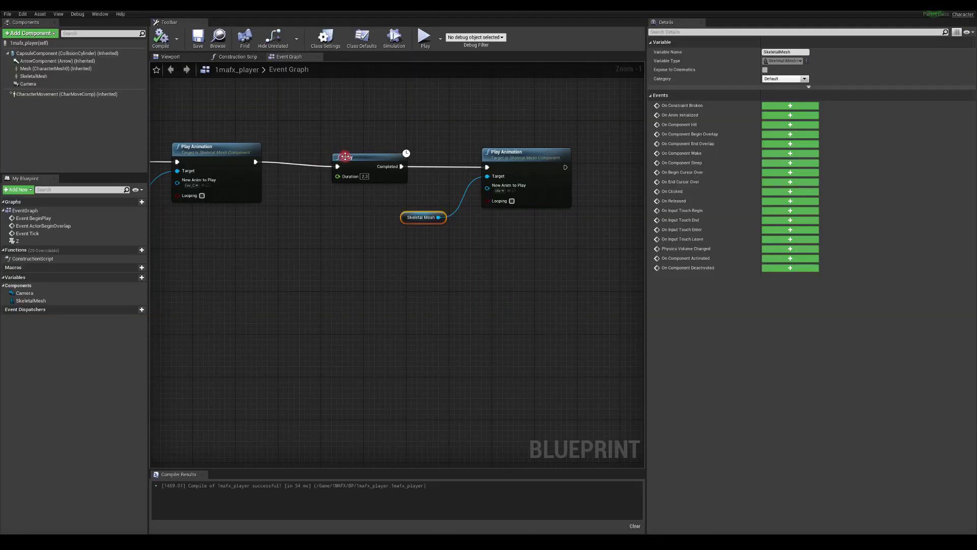
drag(346, 156, 315, 151)
drag(488, 157, 433, 152)
drag(407, 217, 338, 211)
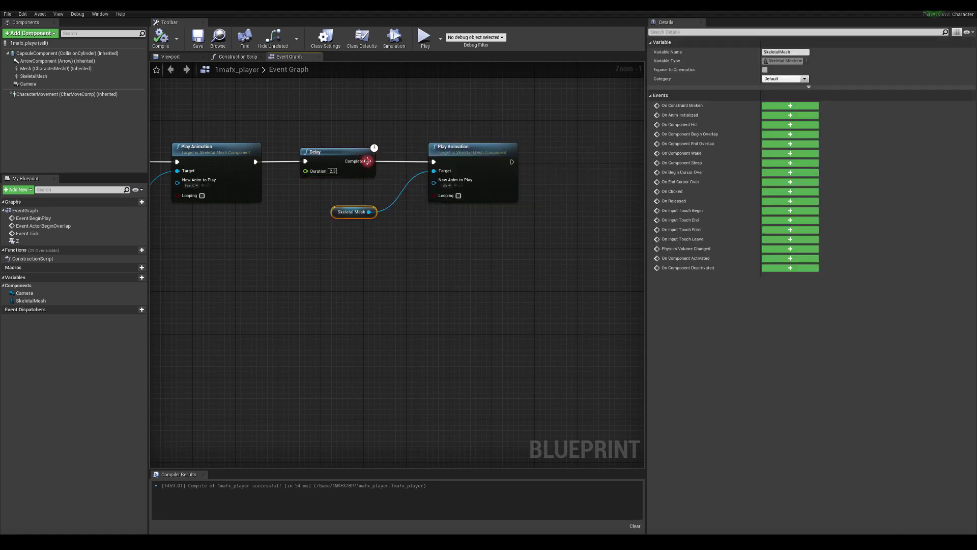
click(433, 109)
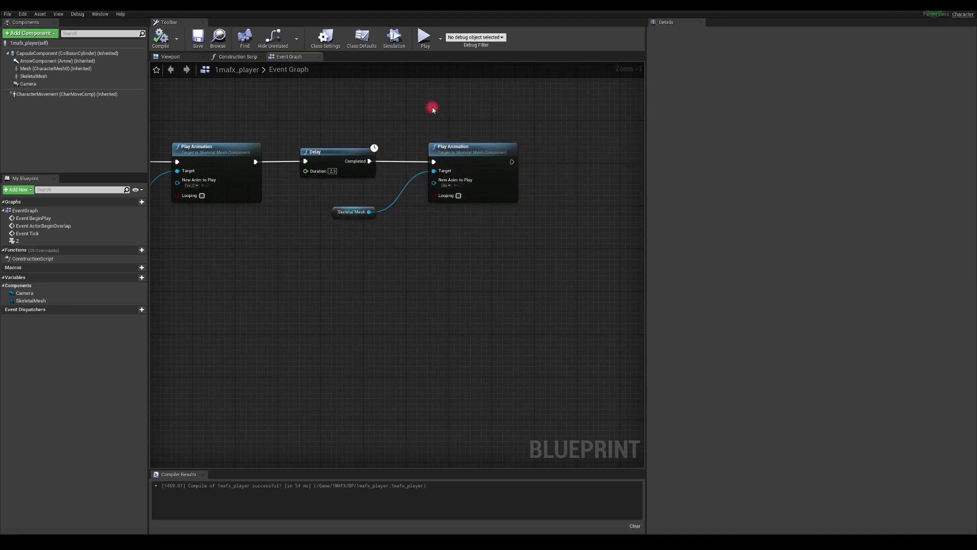
drag(422, 112, 521, 209)
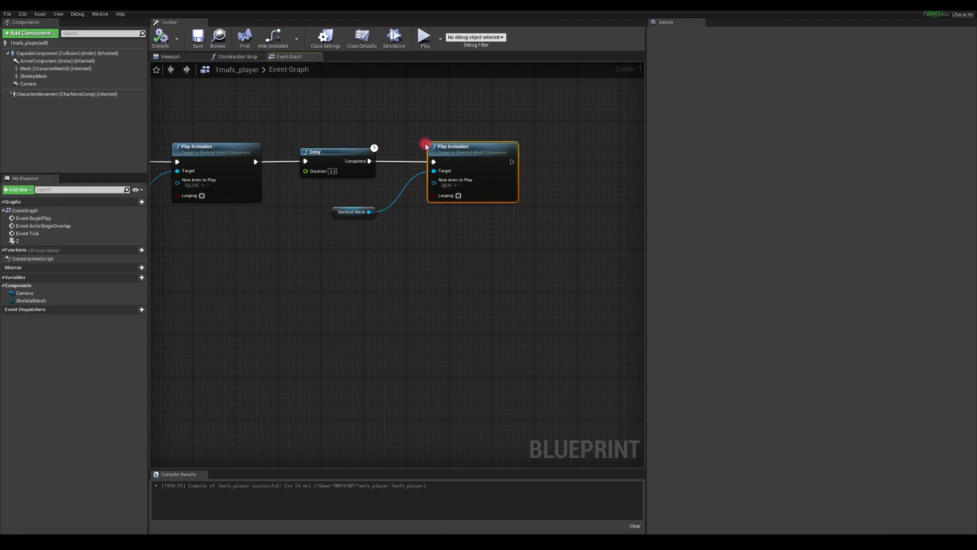
drag(426, 146, 527, 214)
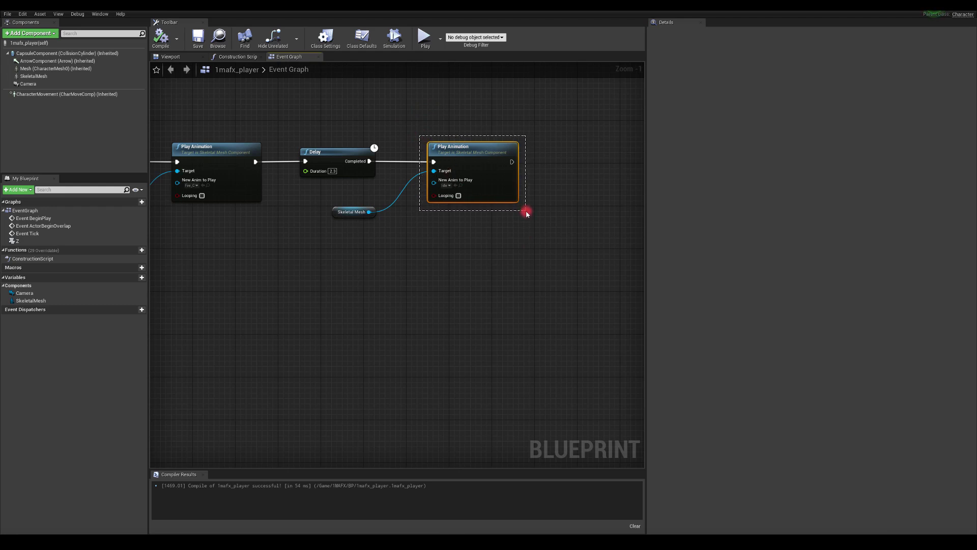
mouse_move(526, 209)
mouse_down()
mouse_move(421, 138)
mouse_move(524, 212)
mouse_up()
click(425, 114)
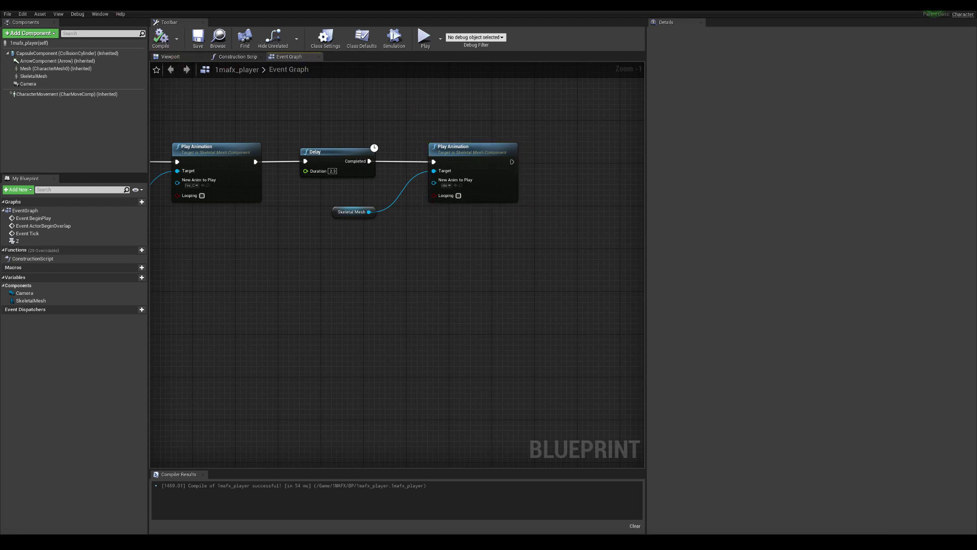
- Recompile the blueprint and select the second Play Animation node
click(175, 39)
click(230, 92)
drag(423, 138, 521, 212)
click(454, 153)
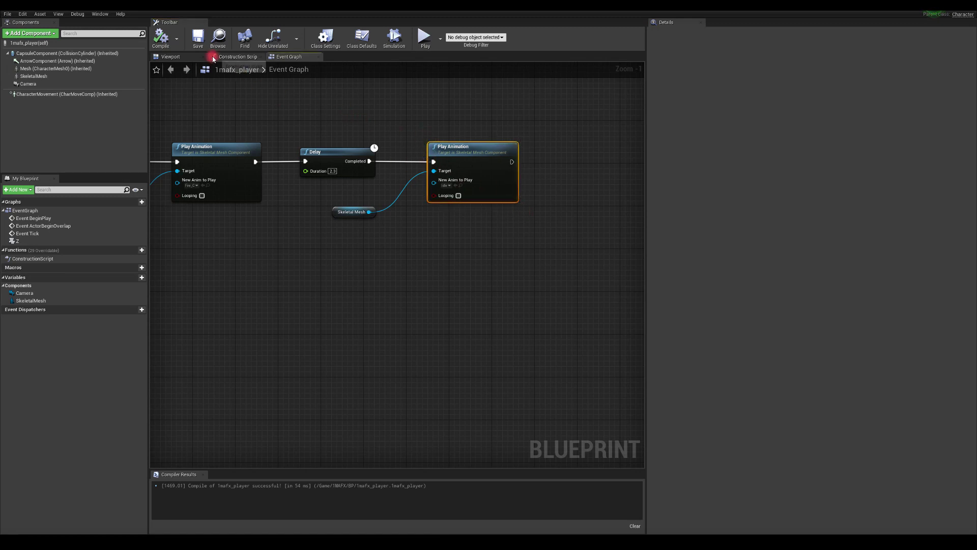
- Reorder the Viewport tab beside the Event Graph and run a quick test play
drag(186, 58, 229, 59)
click(230, 57)
click(285, 56)
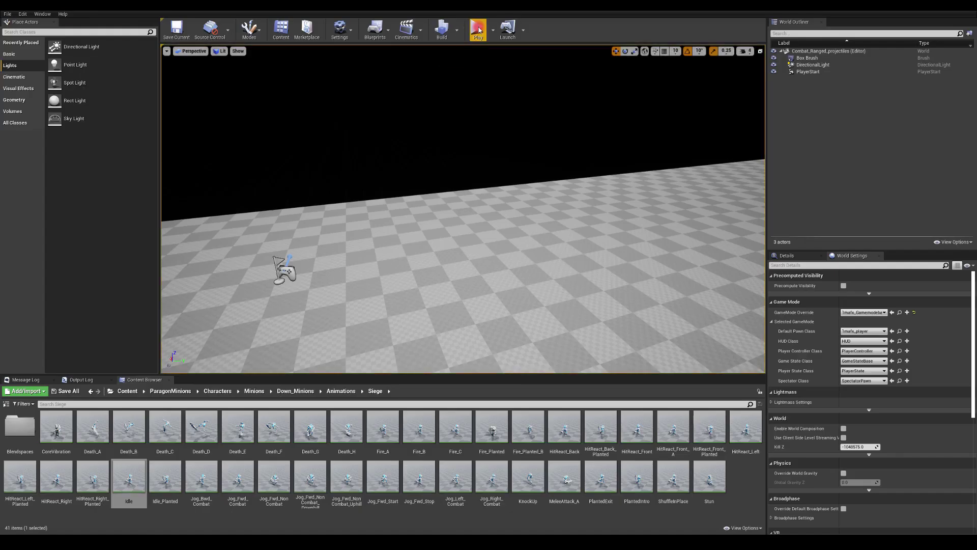
click(479, 30)
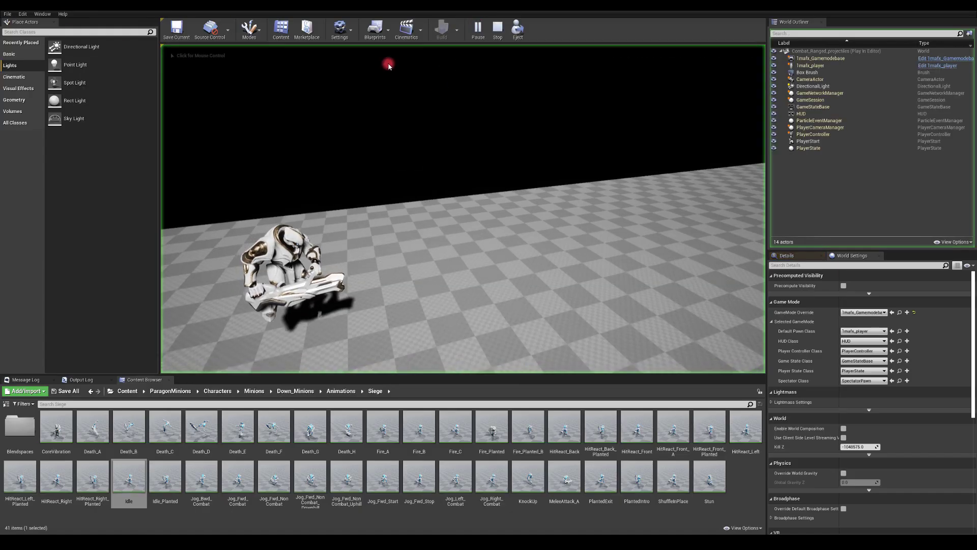
key(Escape)
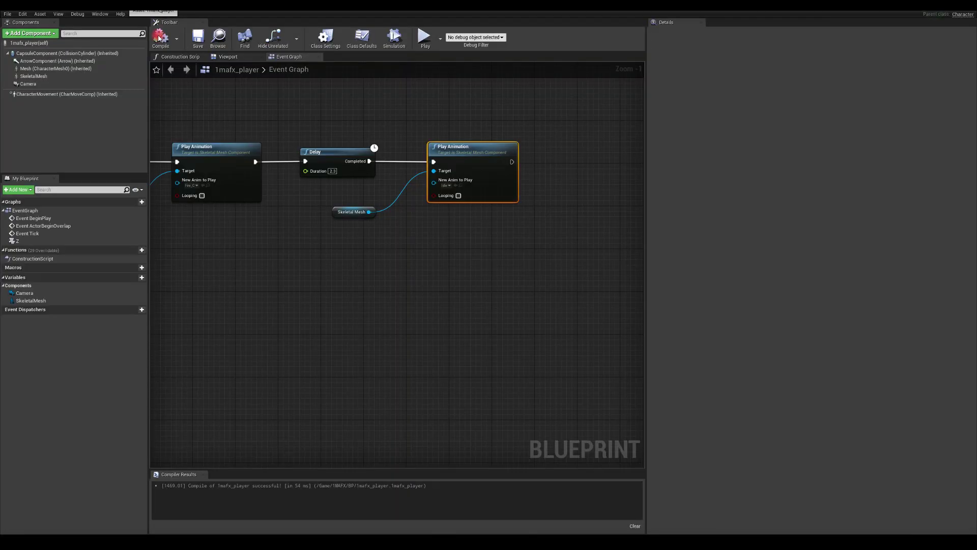
- Enable Looping on the Idle Play Animation node, then compile and save
click(376, 127)
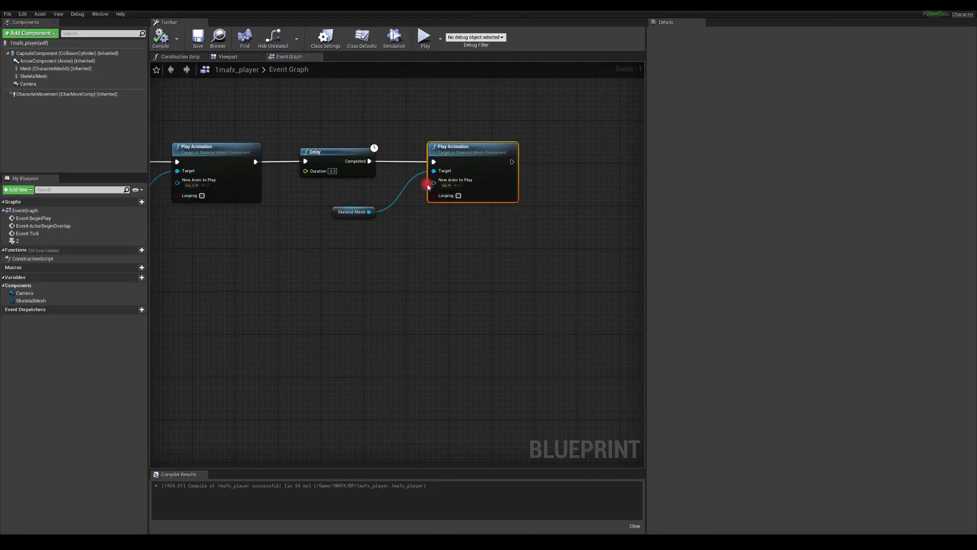
click(458, 195)
click(160, 37)
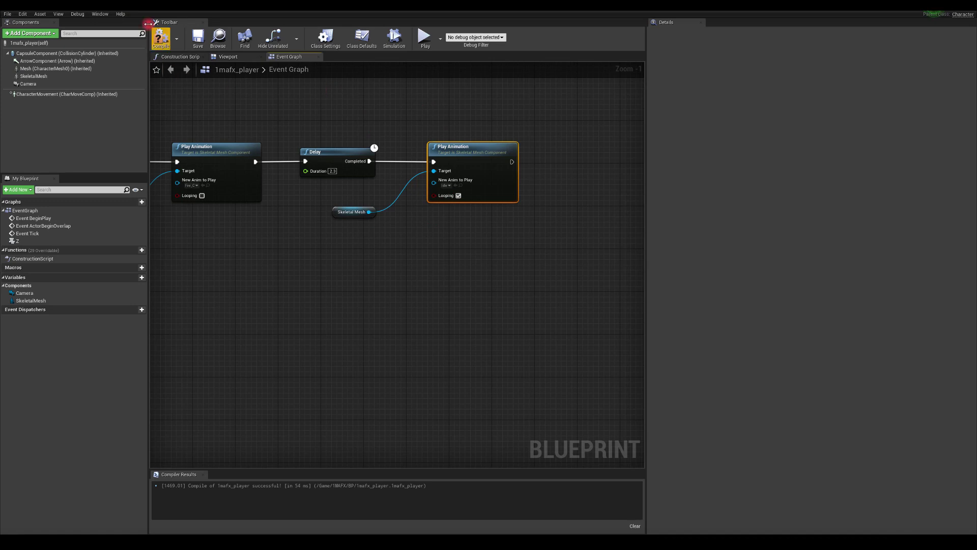
click(198, 38)
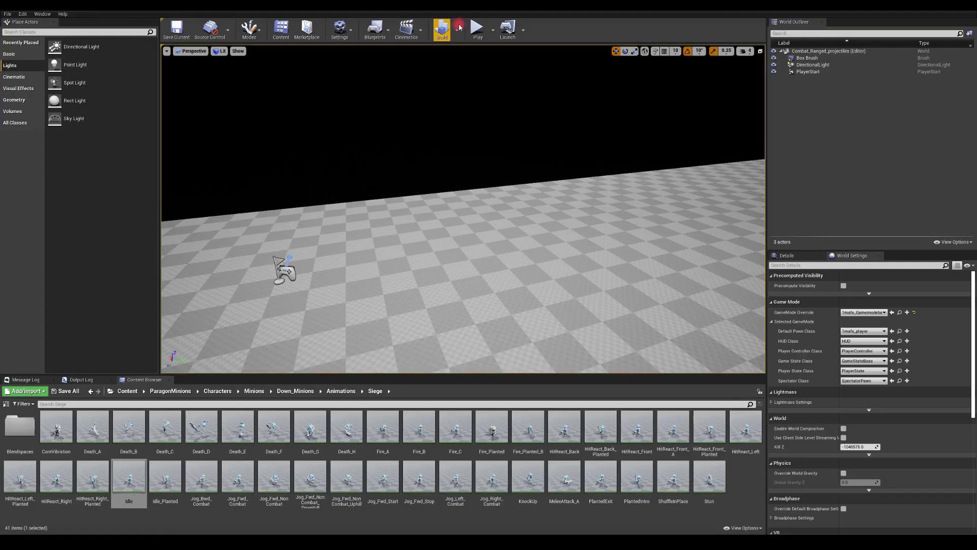
- Play-test the level with the looping idle and stop it with Esc
click(457, 28)
click(456, 164)
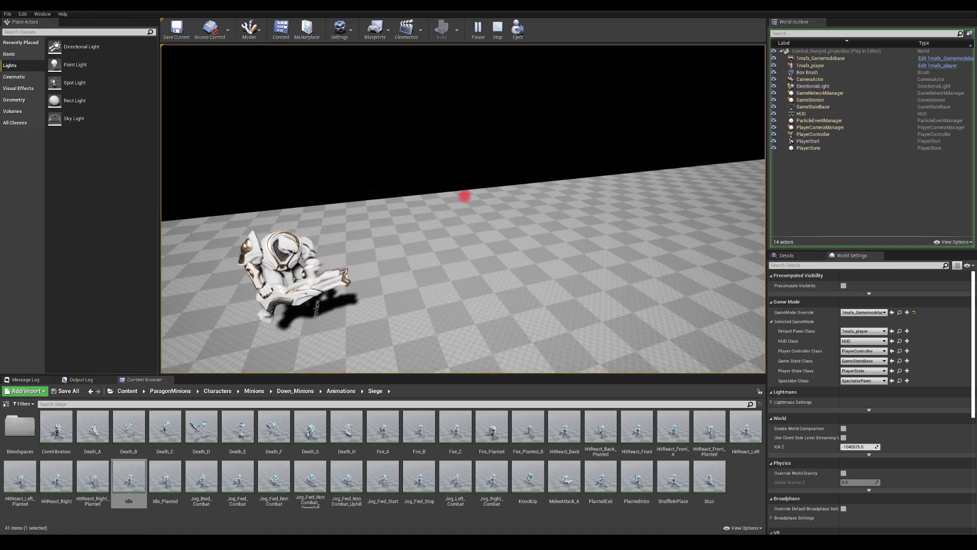
key(Escape)
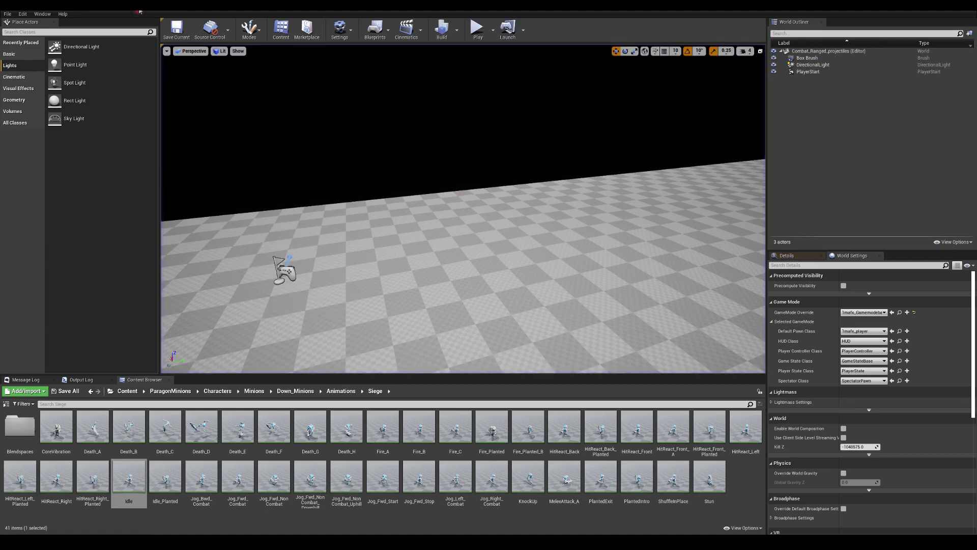
- Return to the 1mafx_player blueprint and pan to reveal the Z and Event Tick nodes
key(alt+Tab)
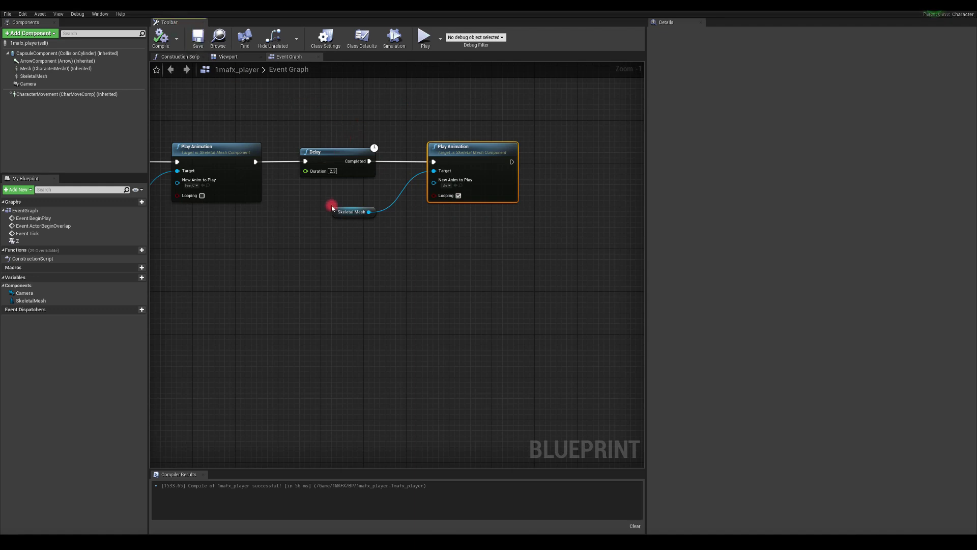
right_drag(359, 114, 457, 146)
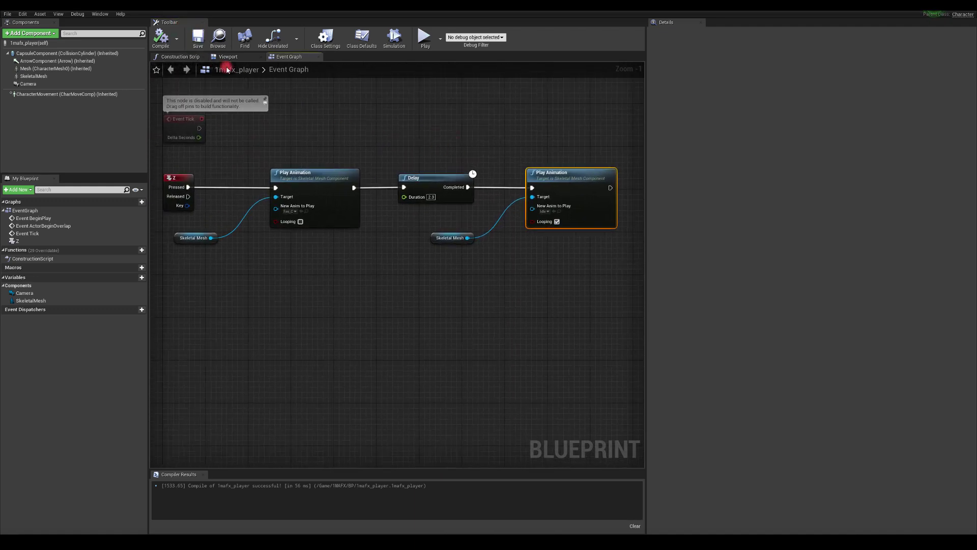